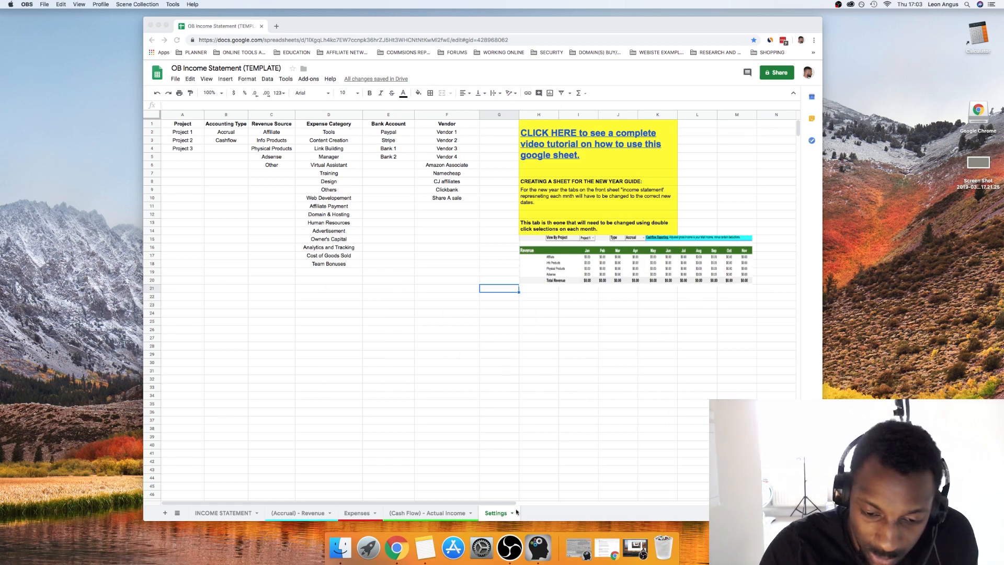
Switch to Brainwave Studio, lower its playback volume slightly and close its window.
left_click(538, 548)
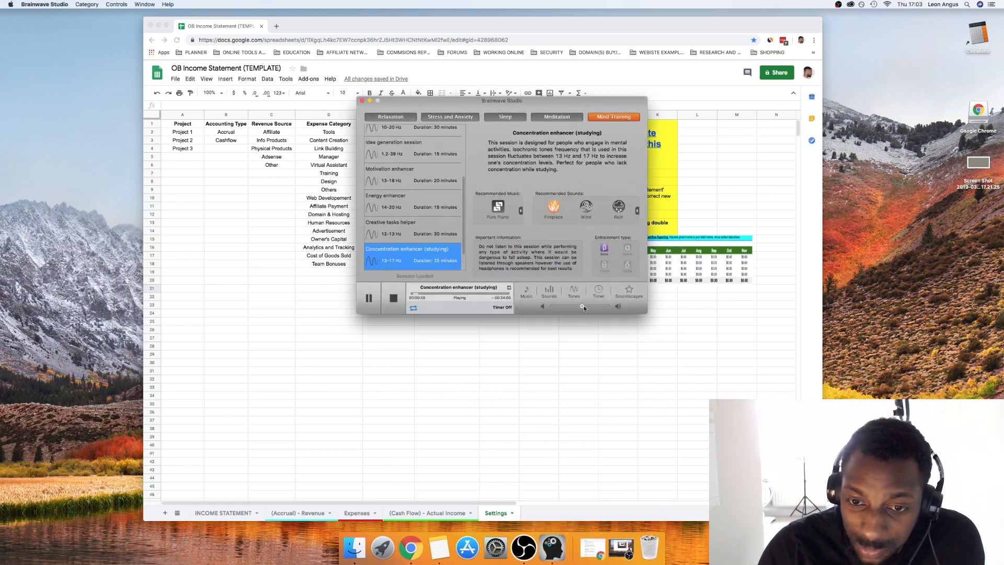
left_click_drag(583, 308, 575, 308)
left_click(369, 100)
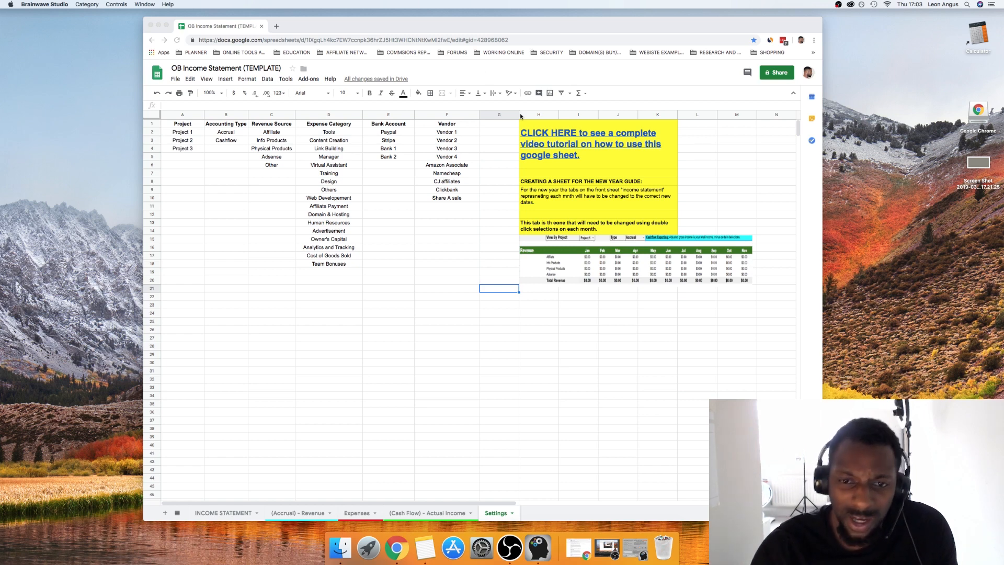
Open the video tutorial linked in the Settings sheet's yellow guide, view its YouTube page and return to the spreadsheet.
left_click(542, 149)
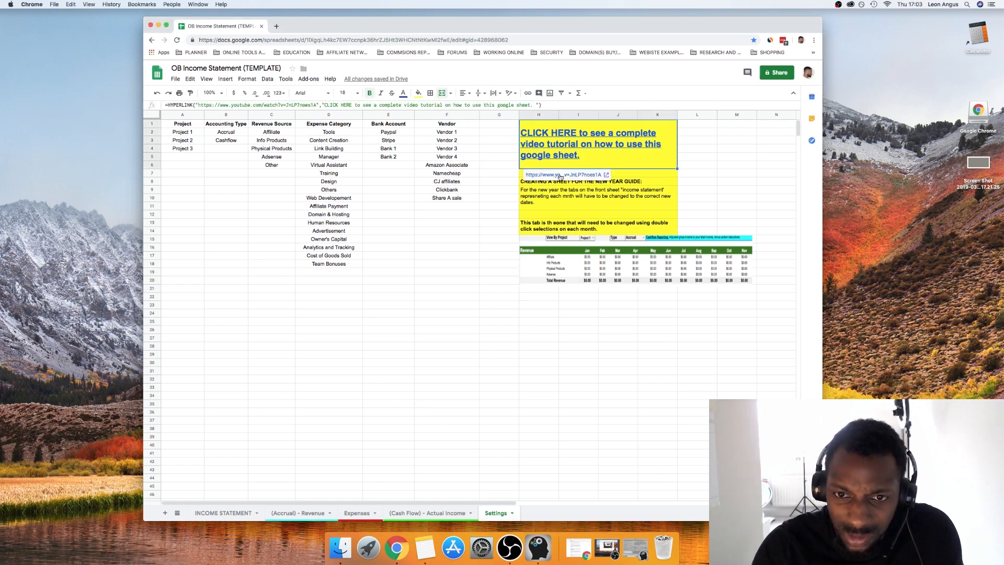
right_click(557, 176)
left_click(578, 180)
left_click(313, 28)
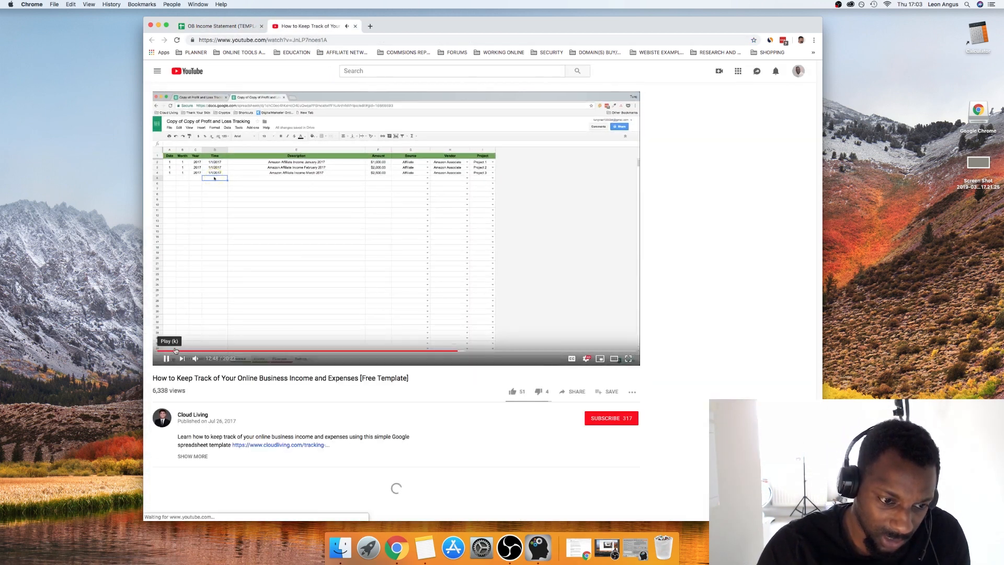
left_click(355, 26)
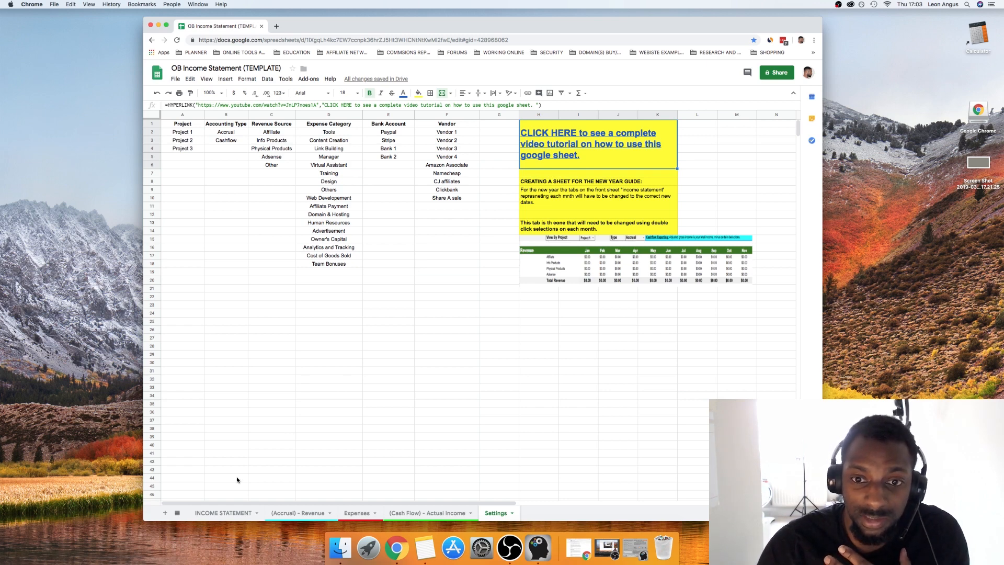
Open the INCOME STATEMENT sheet and read the accrued income and cashflow reporting definitions above the table.
left_click(218, 512)
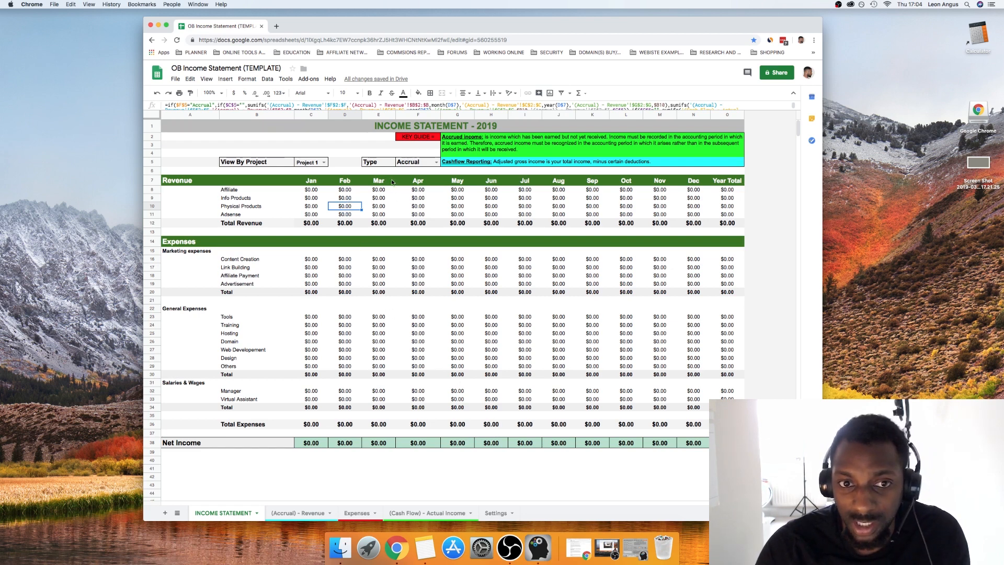
left_click(457, 143)
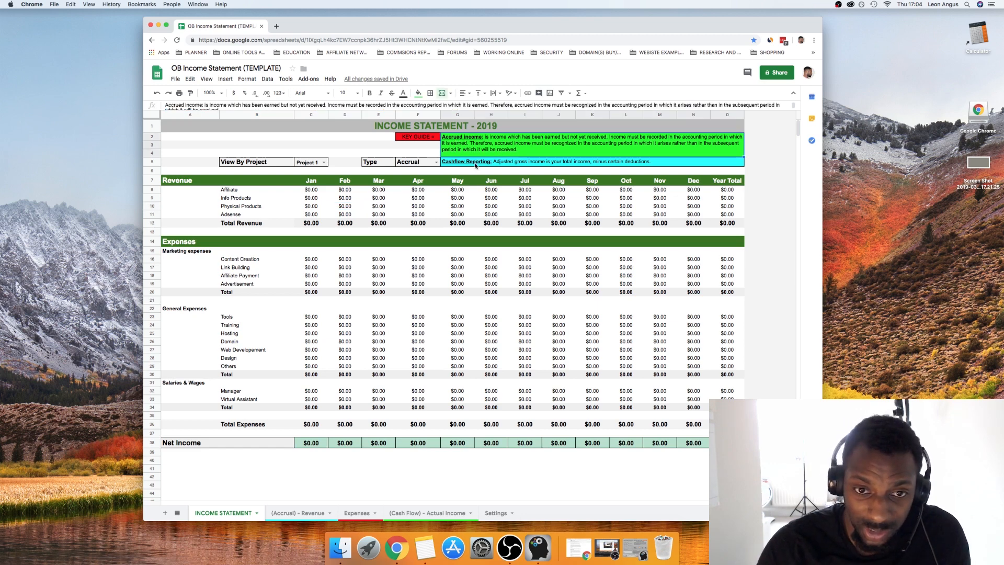
left_click(475, 163)
left_click(472, 150)
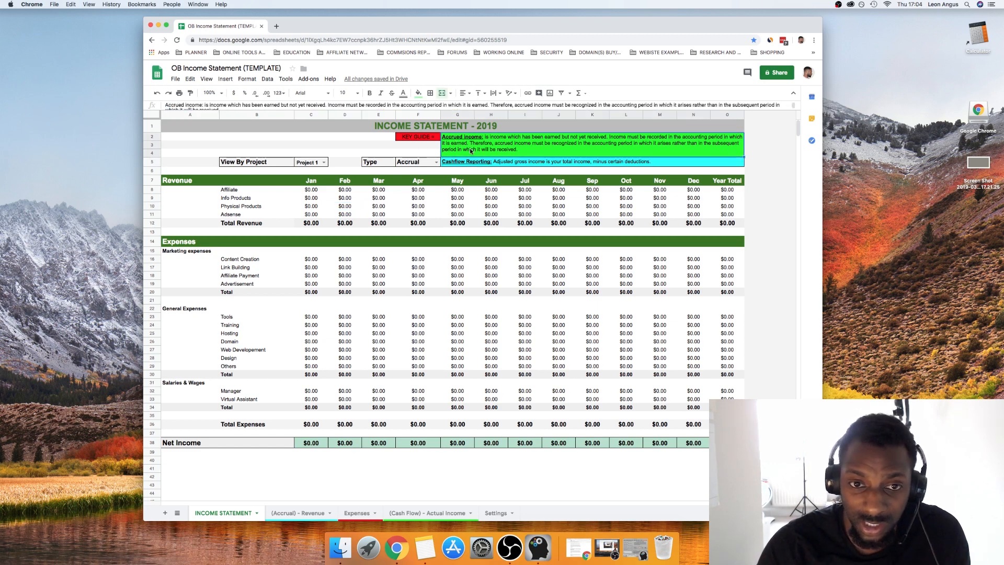
Make the "KEY GUIDE =" label in cell F2 bold.
left_click(421, 138)
left_click(370, 93)
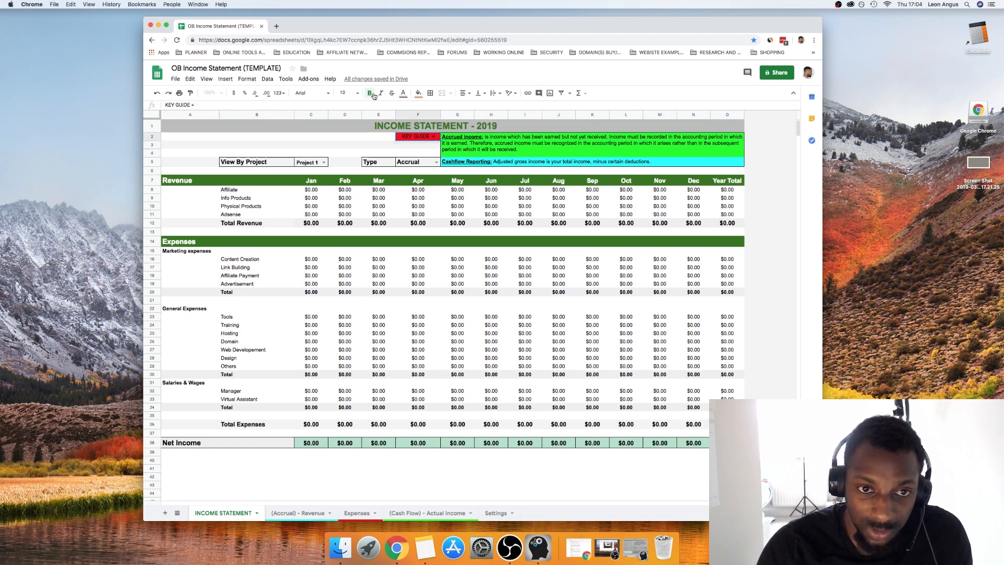
left_click_drag(436, 136, 389, 135)
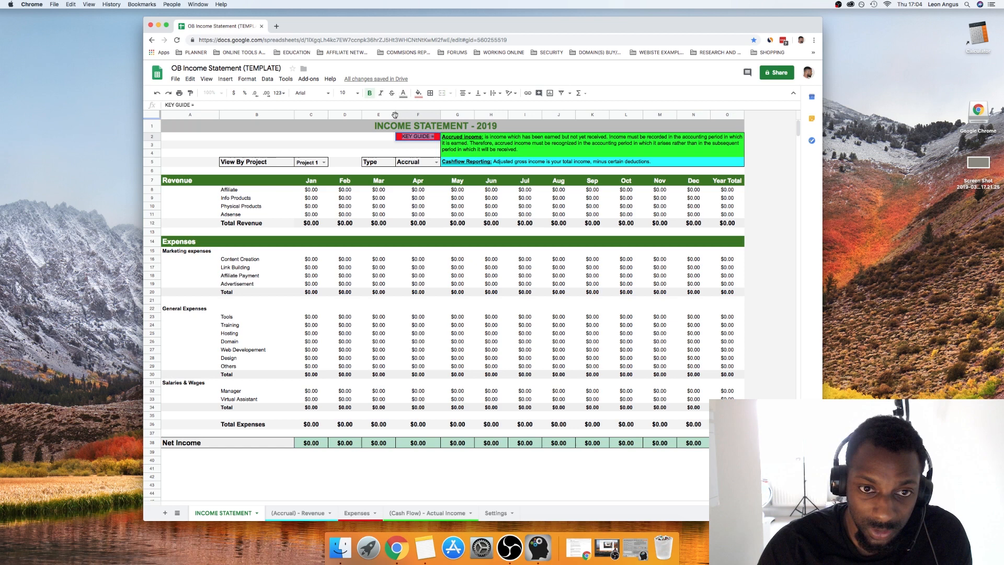
left_click(372, 95)
left_click(384, 145)
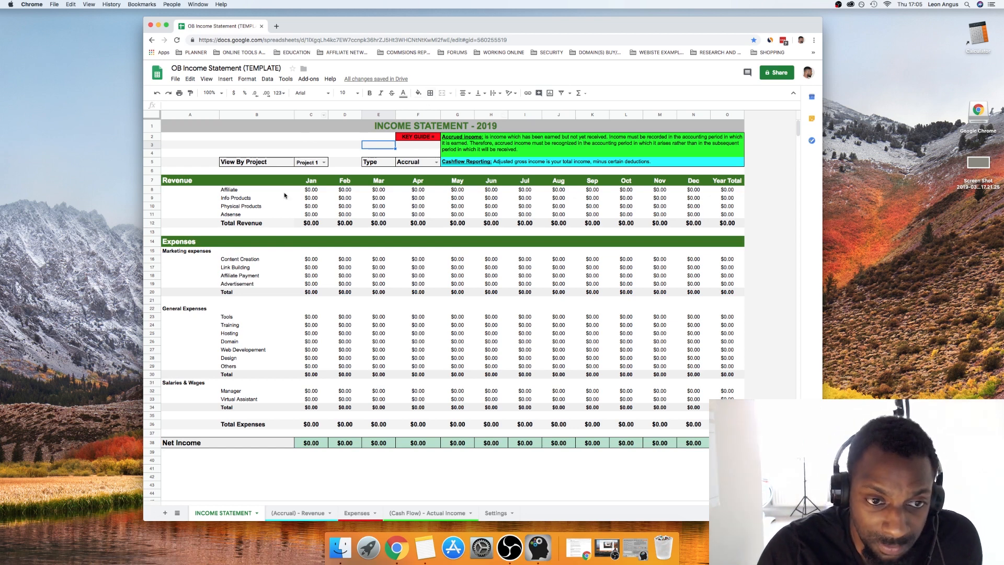
Check the dates behind the Jan and Feb headings, and try to set the Mar heading to March 2, 2019.
left_click(317, 183)
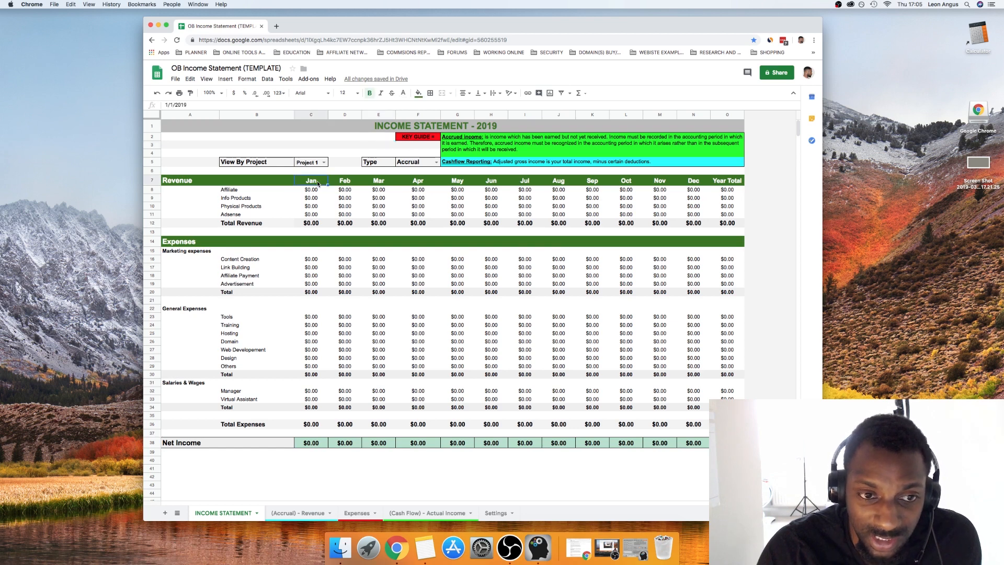
double_click(346, 182)
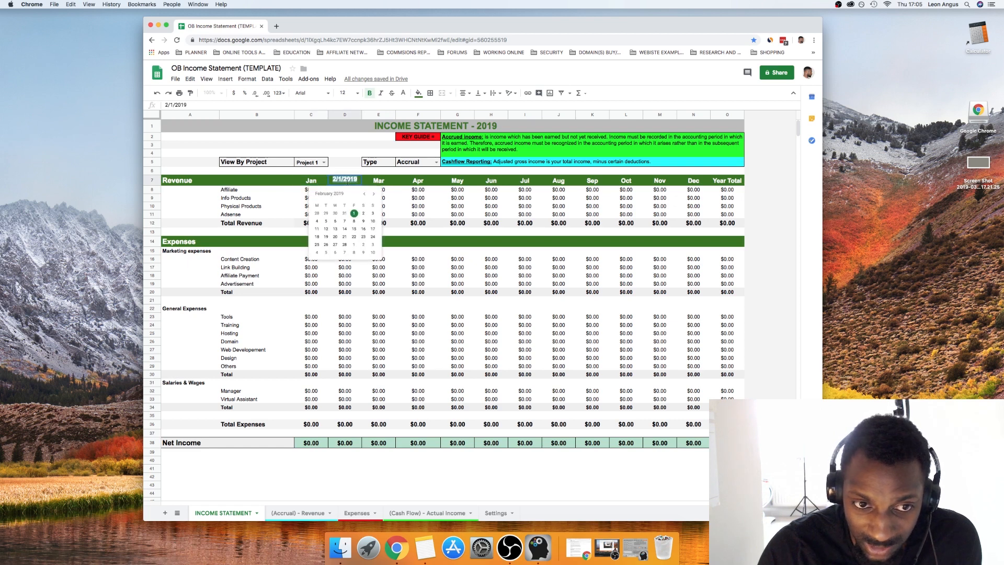
left_click(365, 173)
double_click(378, 180)
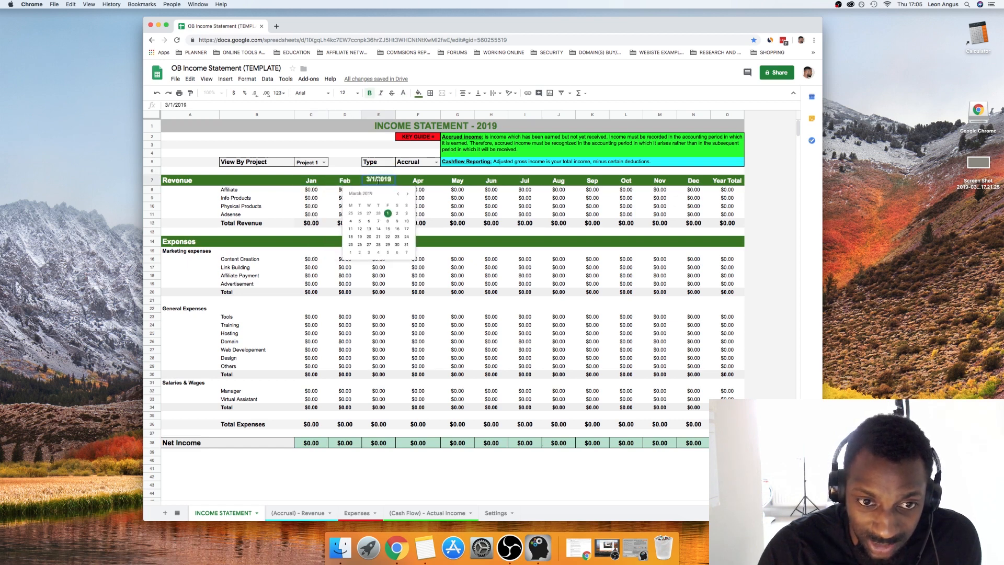
left_click(398, 215)
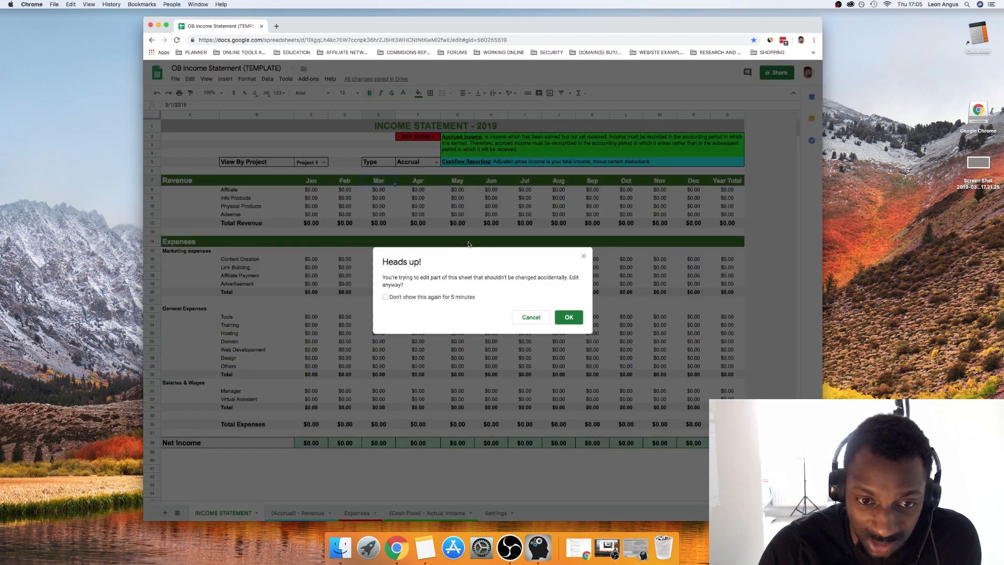
left_click(584, 256)
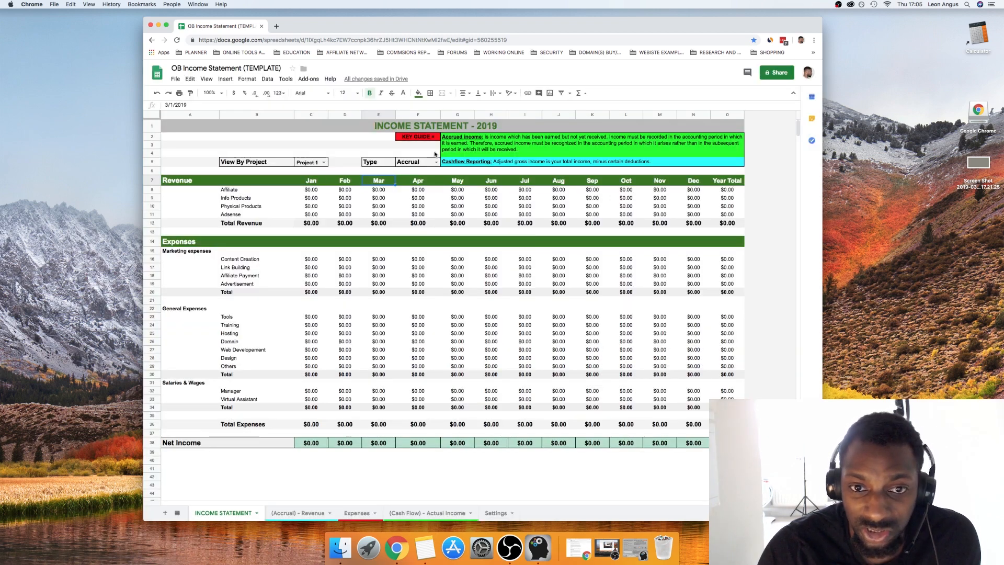
Change the year in the income statement's title to 2020, and restore it to 2019.
left_click(497, 130)
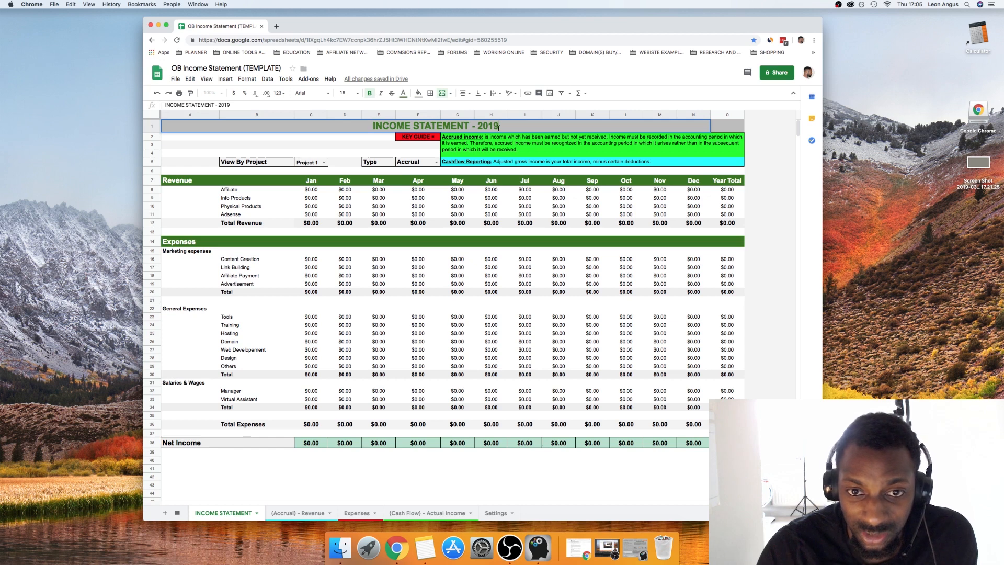
double_click(499, 127)
key("BackSpace")
type("0")
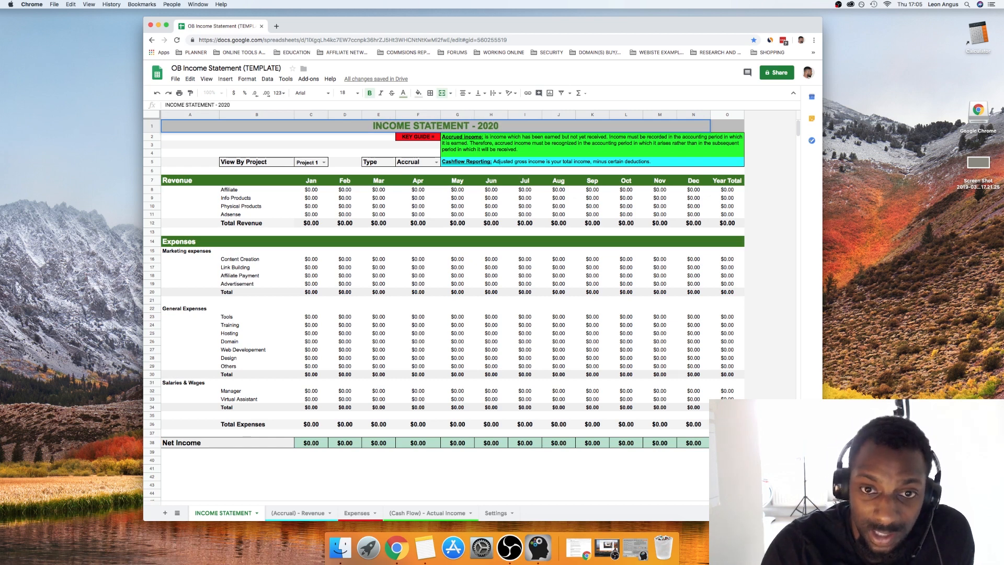
key("BackSpace")
key("BackSpace")
type("19")
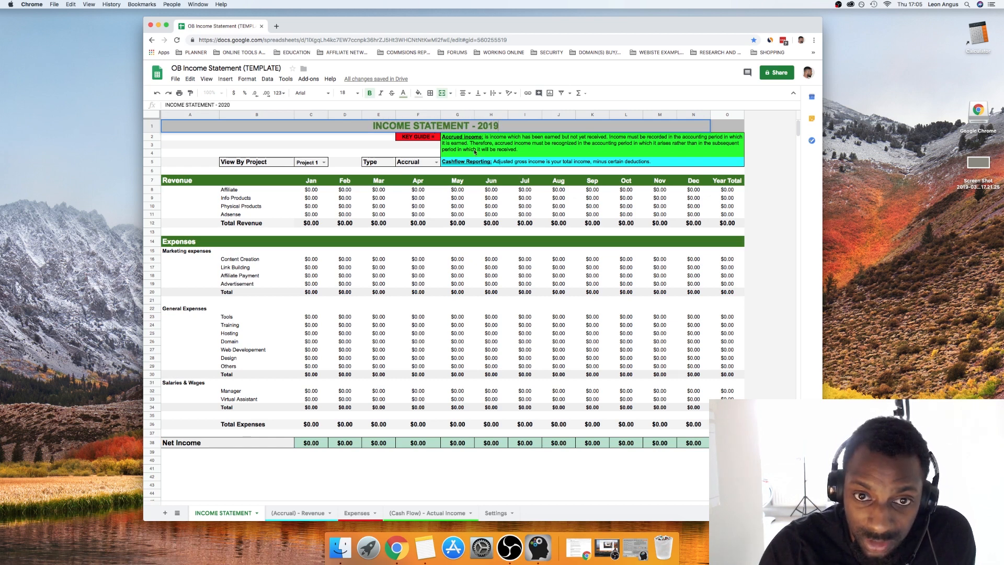
Browse the Mar heading's calendar forward to August 2019 and leave it without picking a date.
double_click(376, 181)
left_click(408, 194)
left_click(408, 194)
left_click(407, 193)
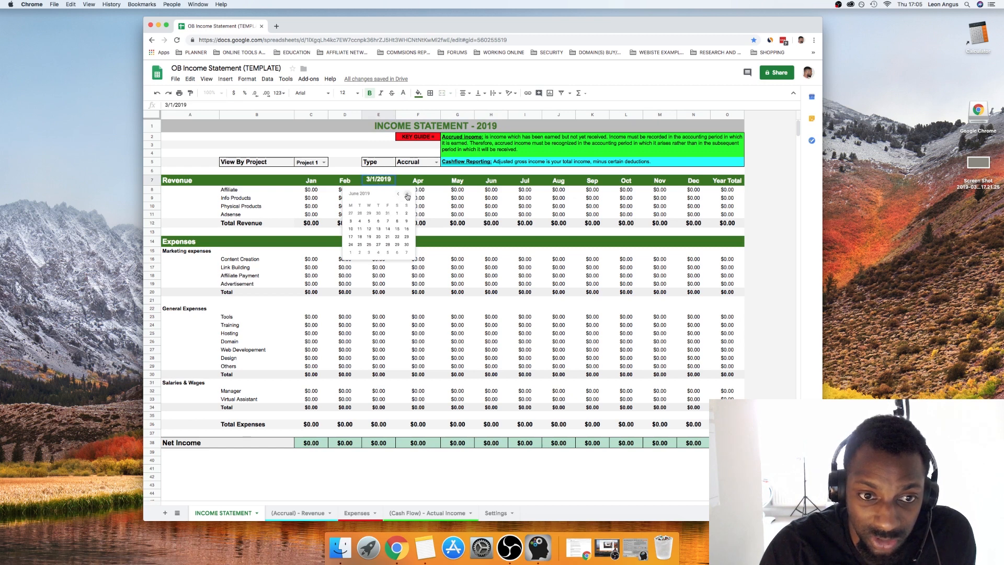
left_click(407, 194)
left_click(407, 194)
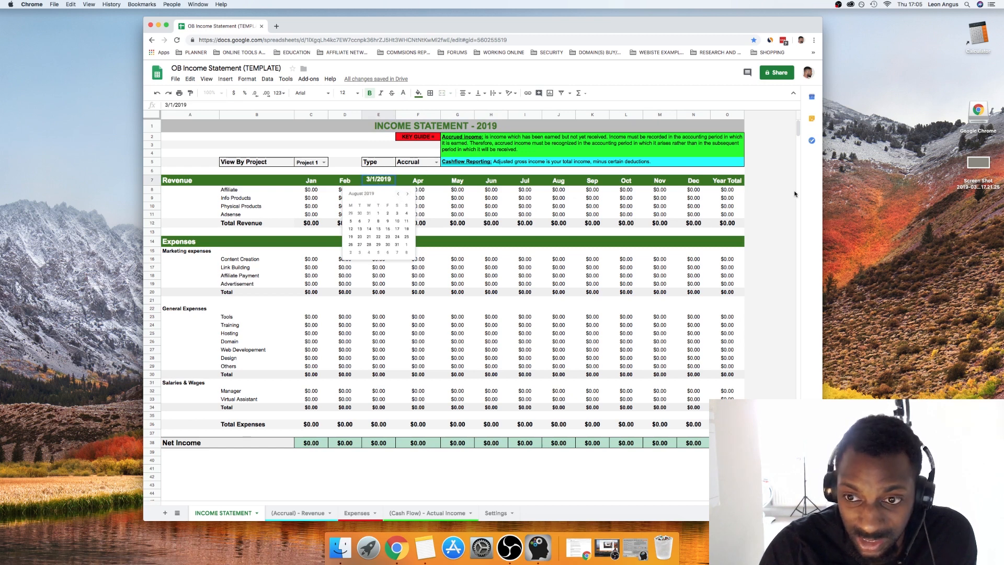
left_click(727, 191)
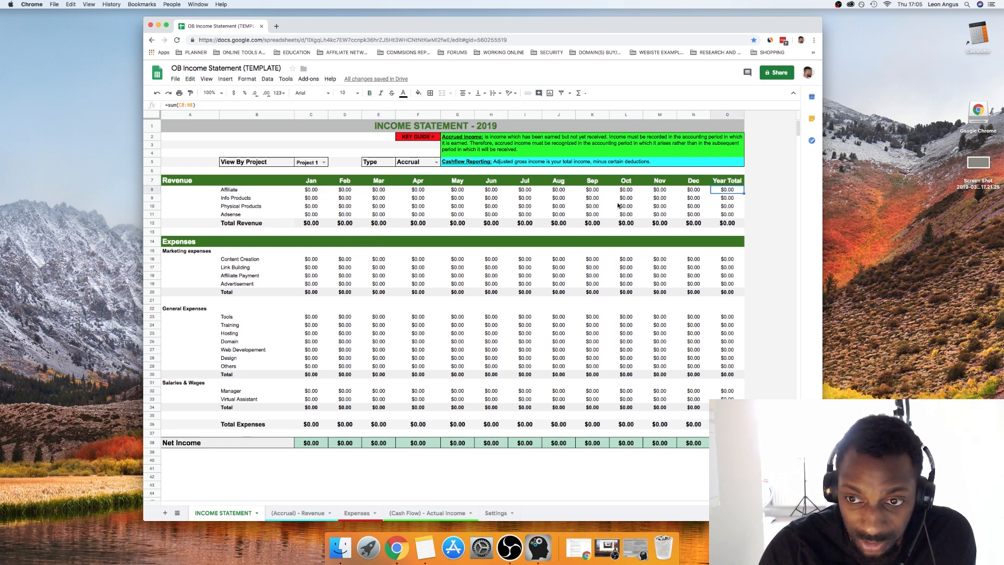
Protect the Total Revenue row (row 12) with editing restricted to "Only you", and close the protected ranges list.
left_click(721, 223)
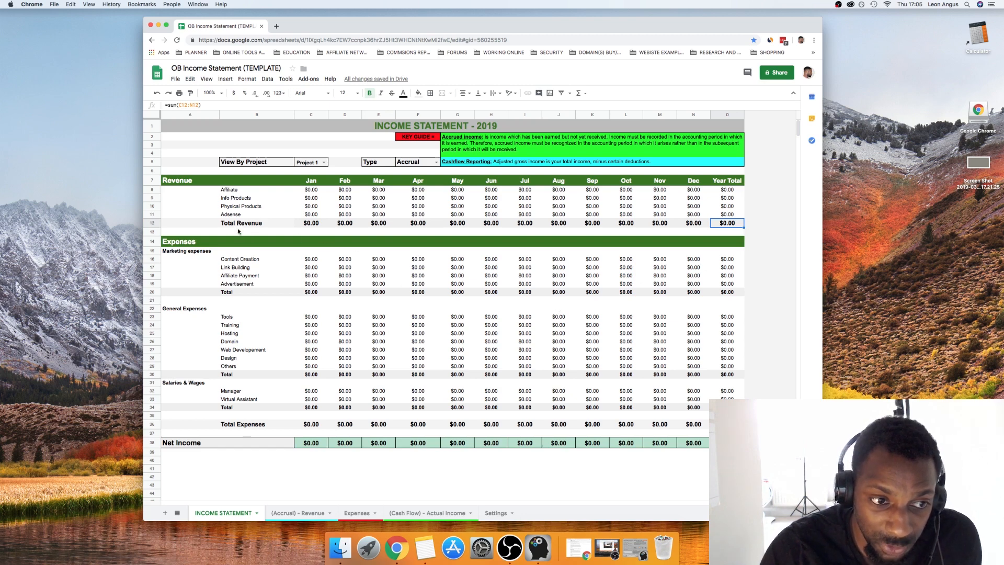
left_click(152, 223)
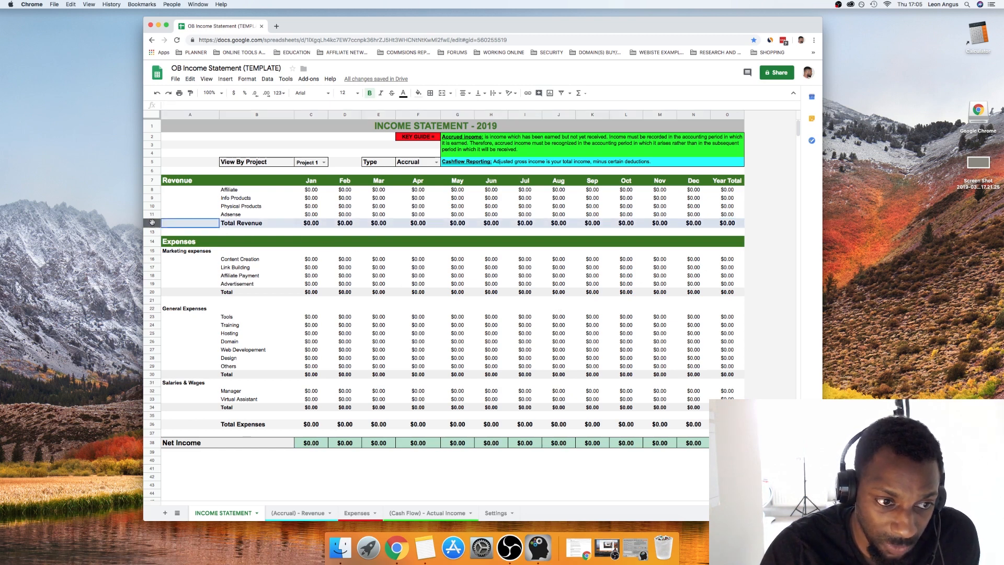
right_click(152, 224)
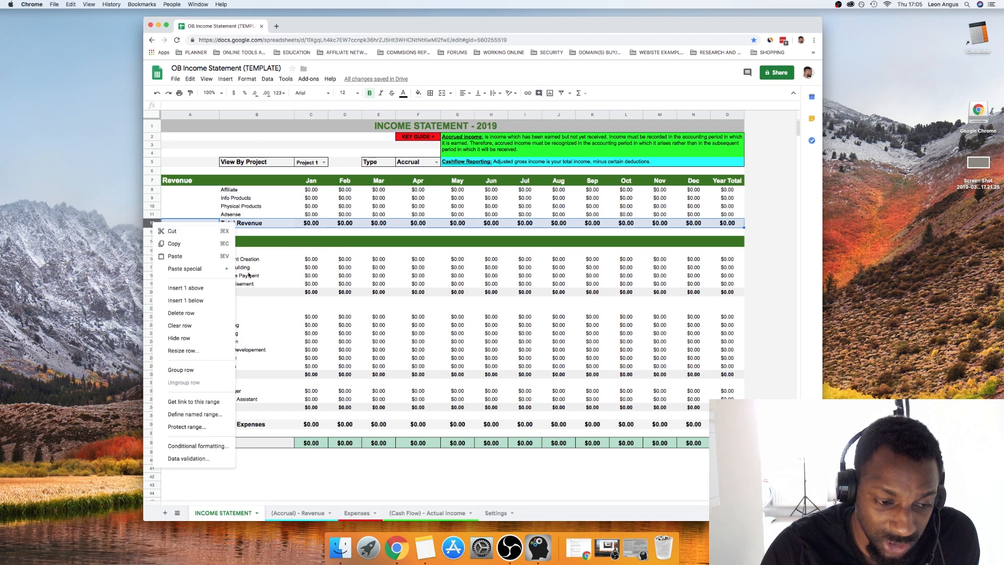
left_click(193, 427)
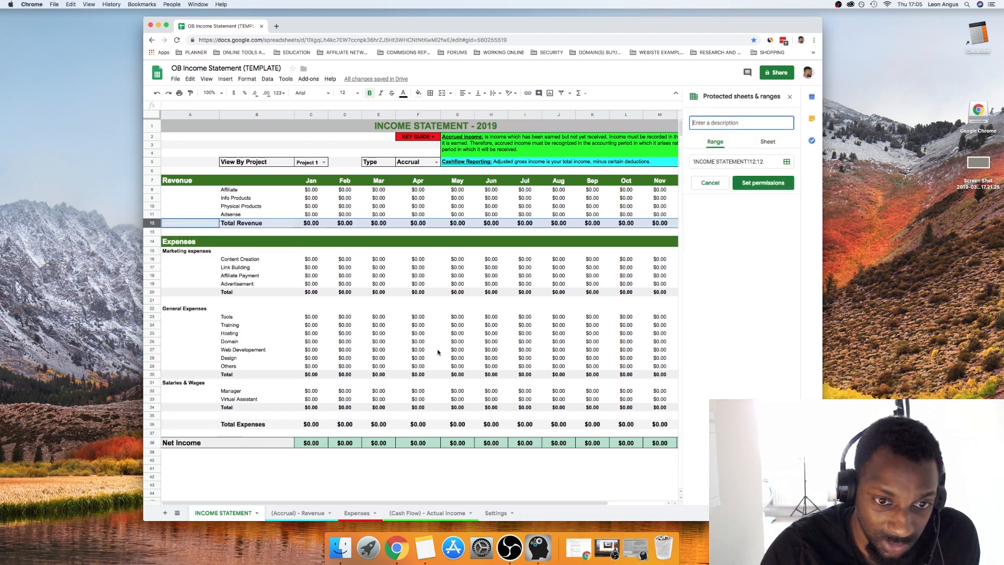
left_click(763, 182)
left_click(567, 316)
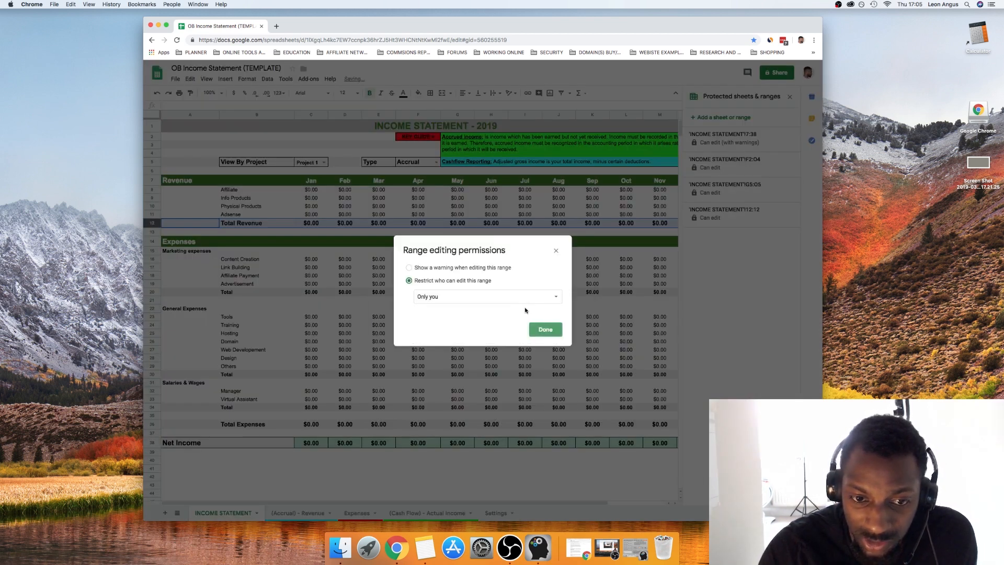
left_click(545, 329)
left_click(517, 285)
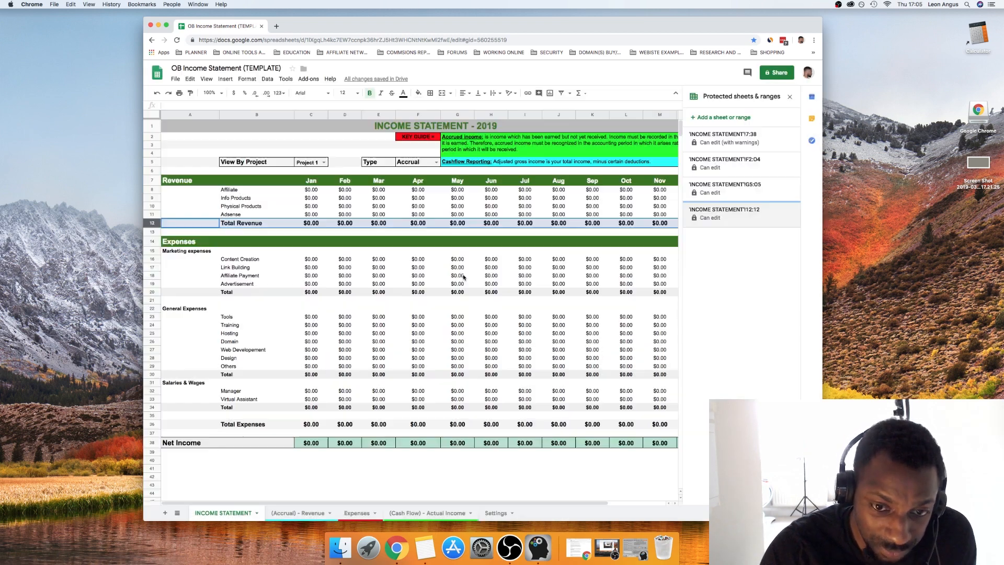
left_click(188, 155)
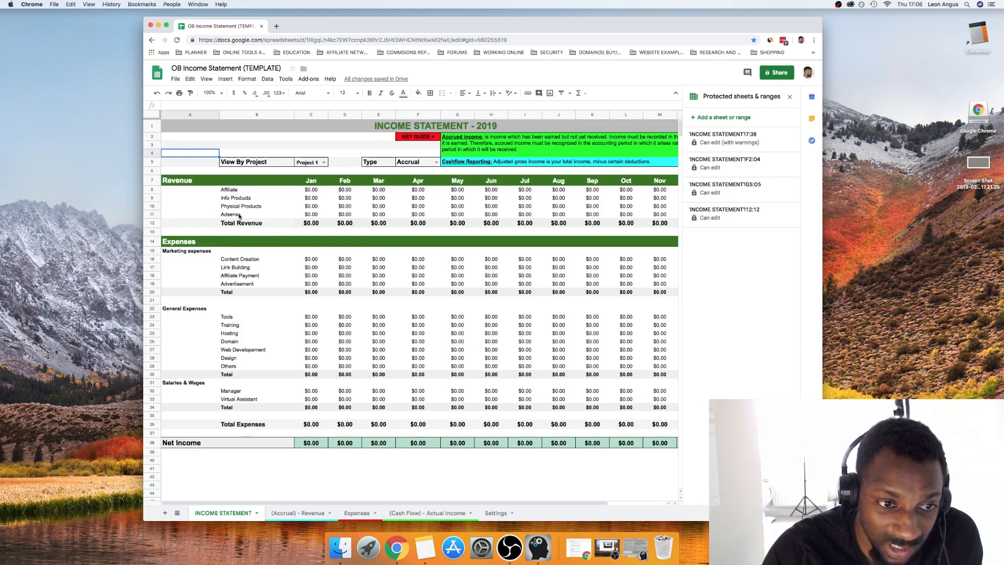
left_click(789, 96)
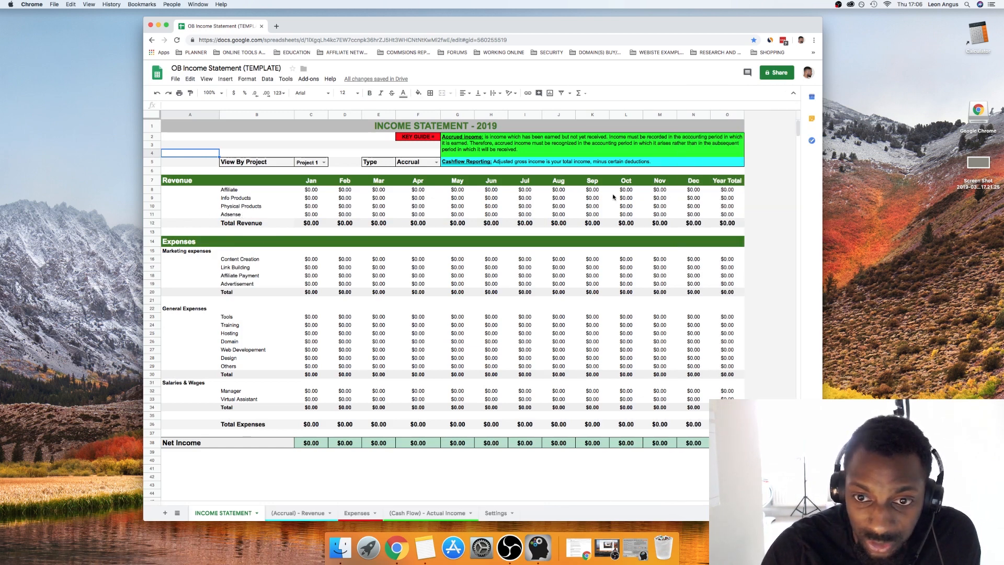
Review the Affiliate, Info Products, Physical Products and Adsense revenue rows and the date behind the Jan heading.
left_click(238, 191)
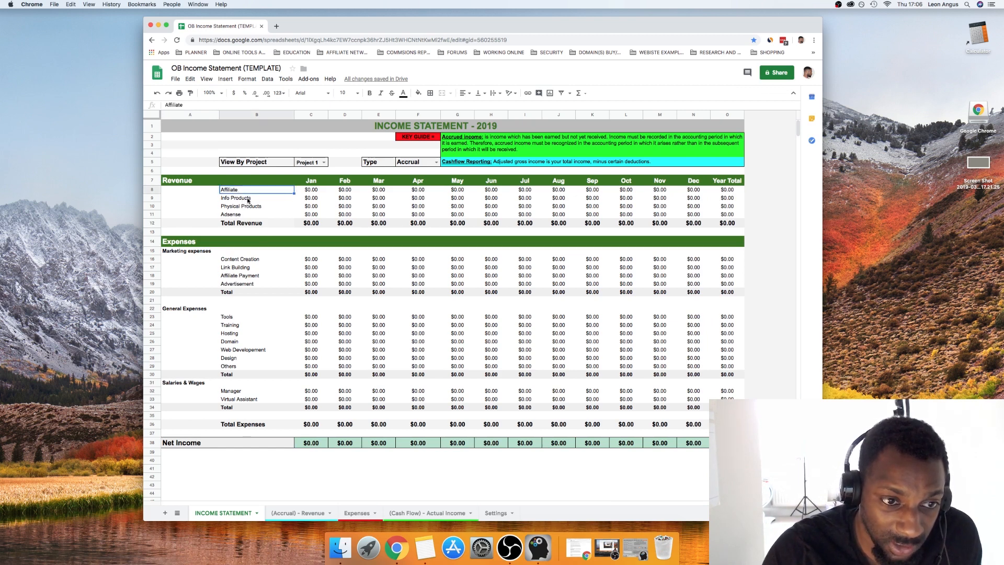
left_click(249, 201)
left_click(256, 208)
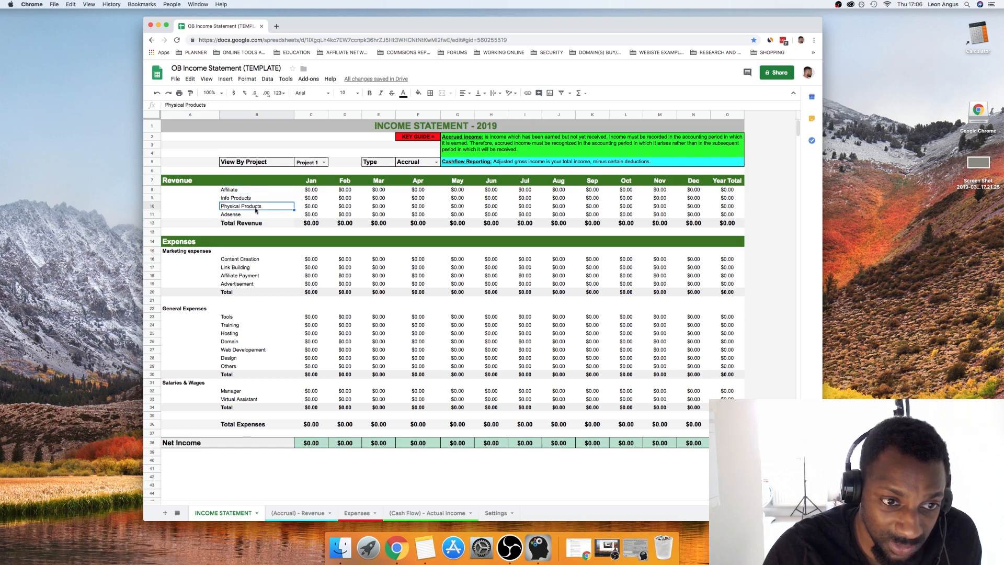
left_click(257, 216)
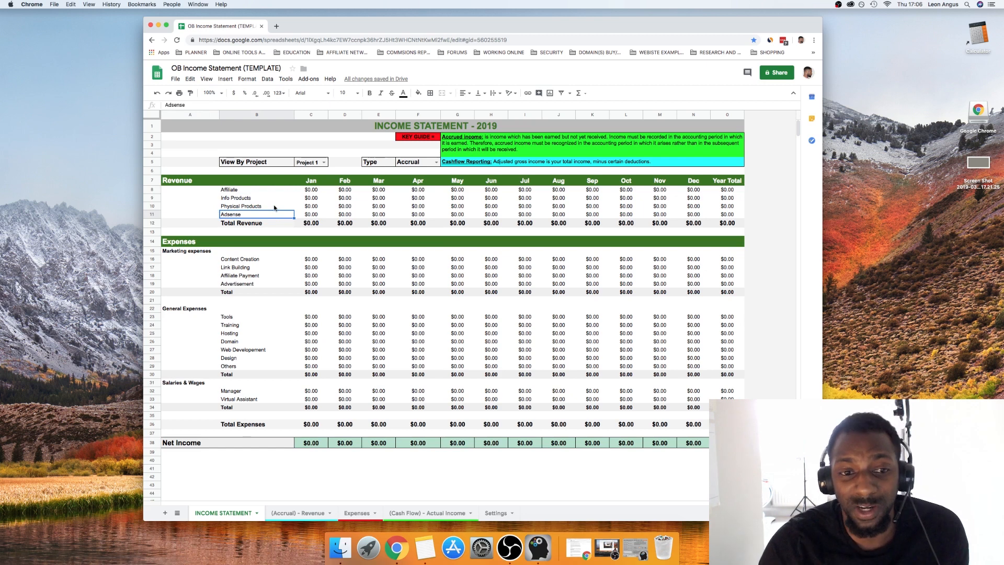
left_click(316, 182)
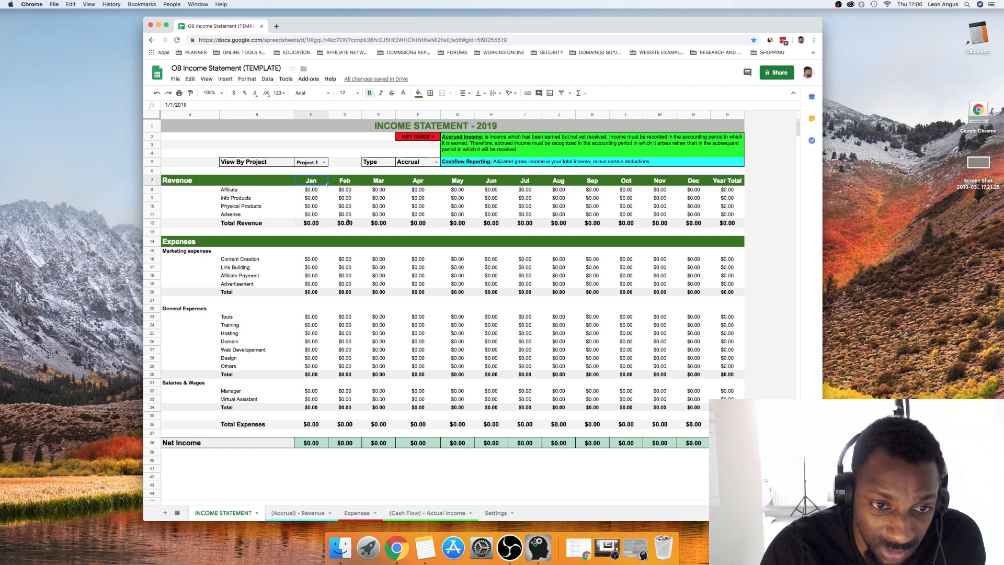
left_click(230, 198)
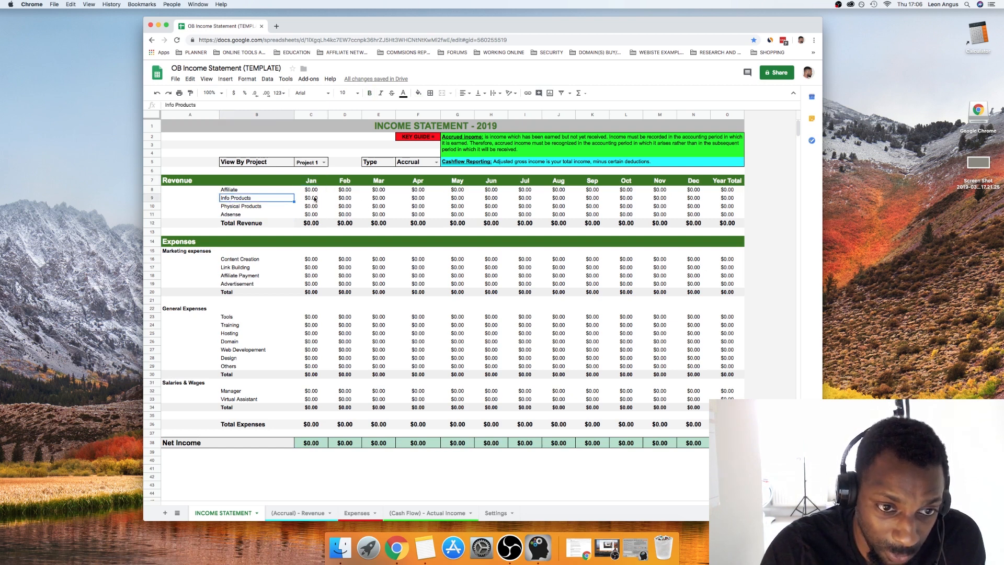
Enter 5 as the January revenue for Info Products, overriding the protected-range warning.
left_click(314, 199)
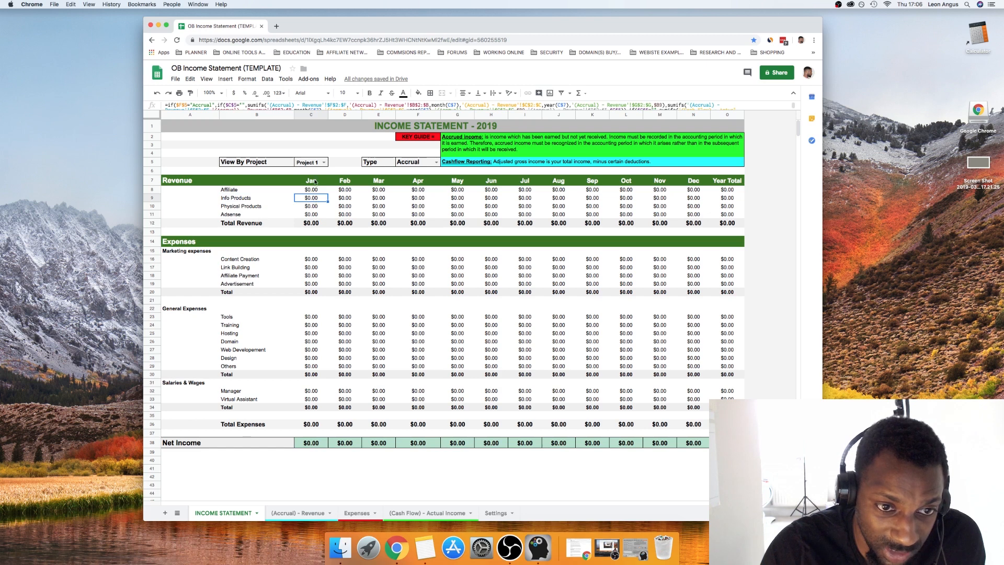
left_click(250, 216)
left_click(272, 199)
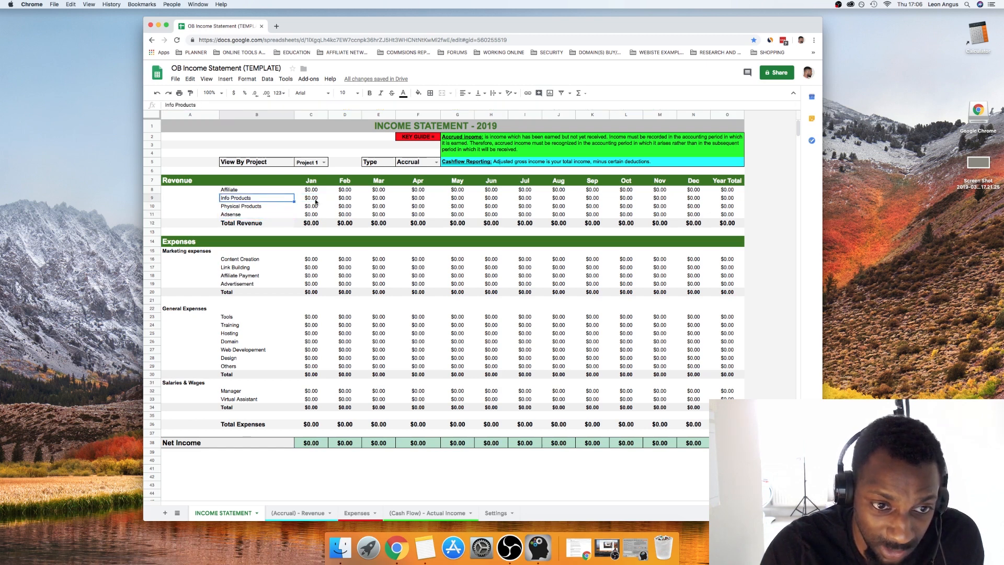
left_click(312, 199)
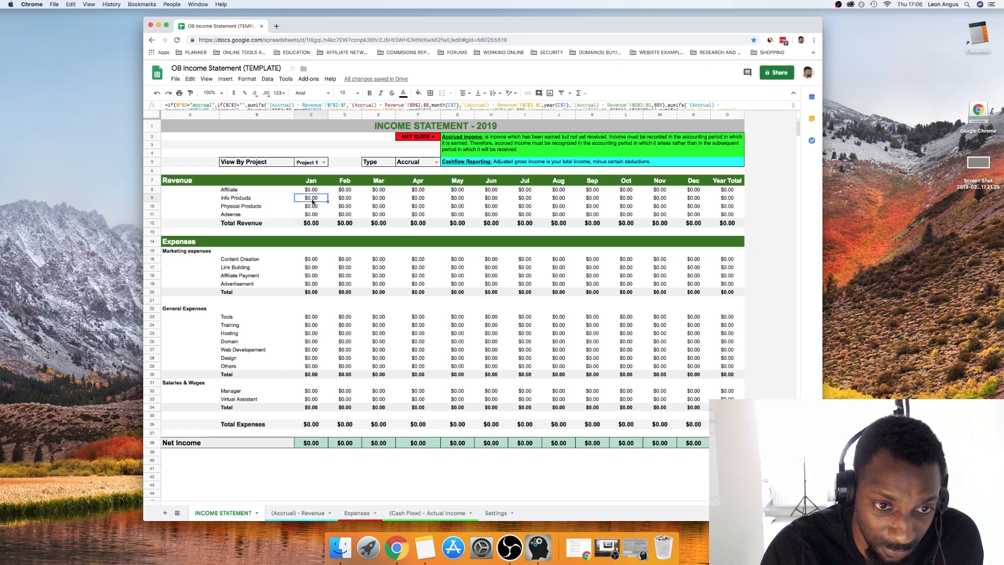
type("0")
key("Return")
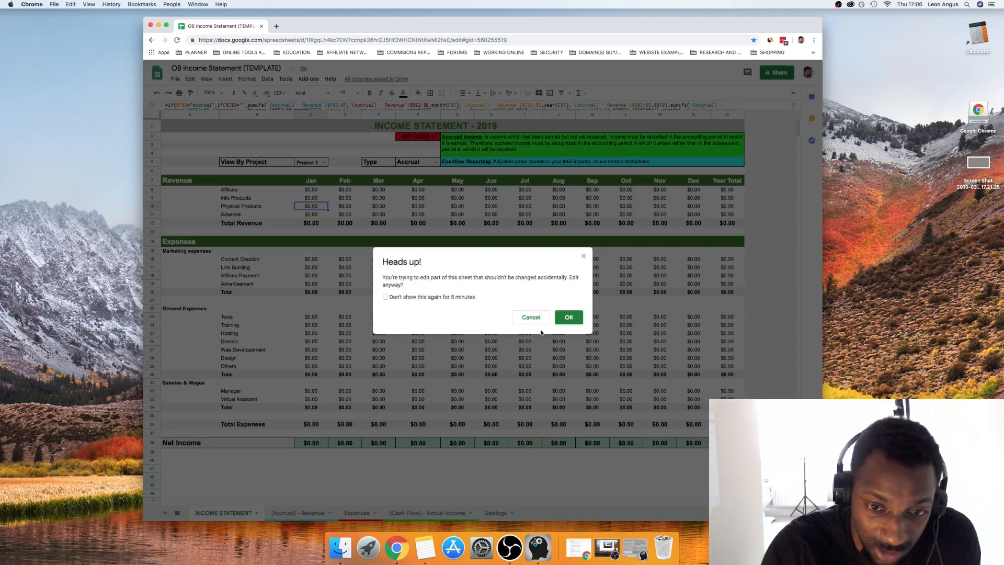
left_click(567, 321)
Enter 5 as the January Adsense revenue despite the protection warning, and check the Total Revenue row's year total.
left_click(311, 215)
type("5")
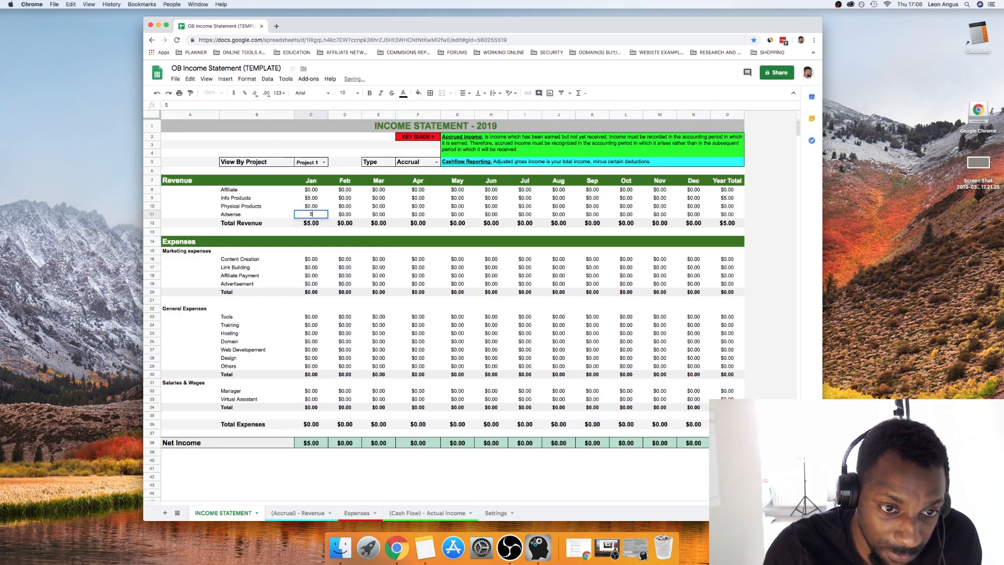
key("Return")
left_click(568, 319)
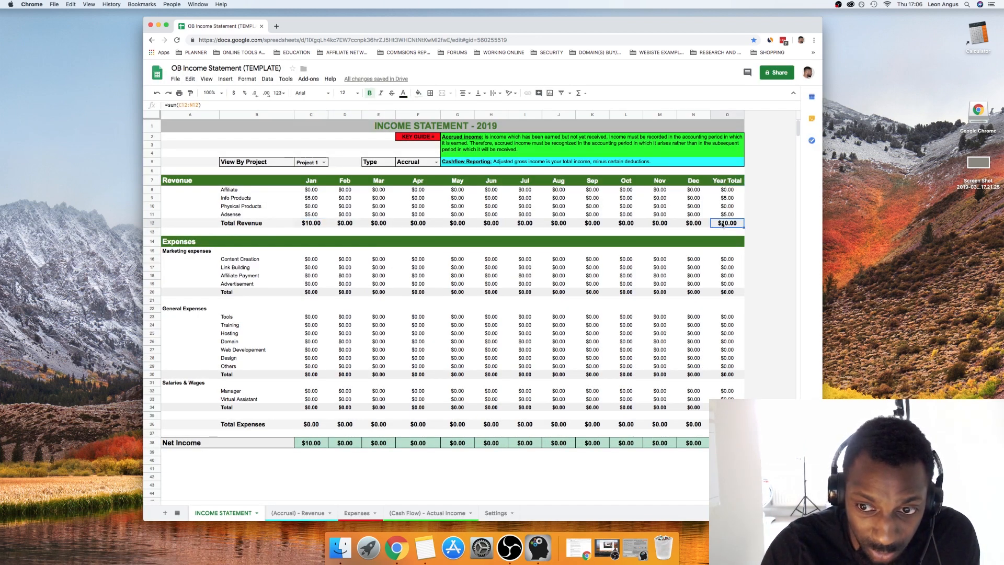
left_click(723, 224)
Enter 2 as the August revenue for Physical Products, and accept editing the protected cell.
left_click(559, 206)
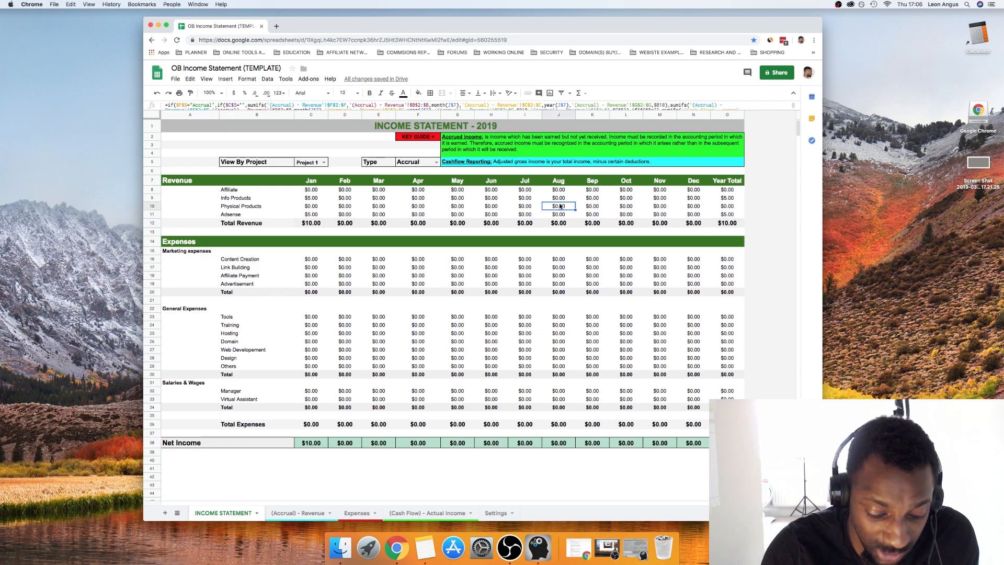
type("5")
key("Return")
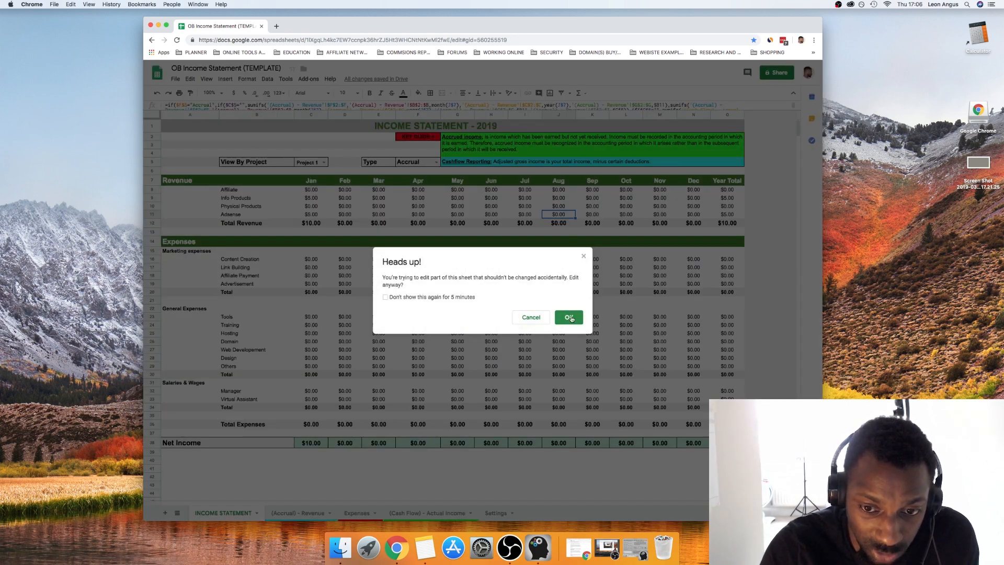
left_click(571, 318)
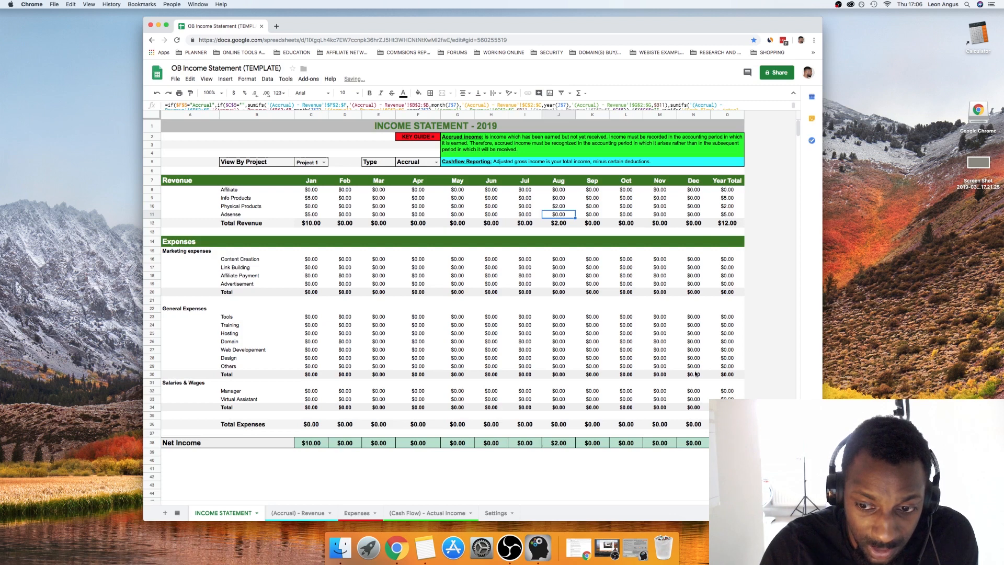
Overwrite the Web Developement row's year total with 5 despite the warning, and compare it with the Total Revenue year total.
left_click(722, 351)
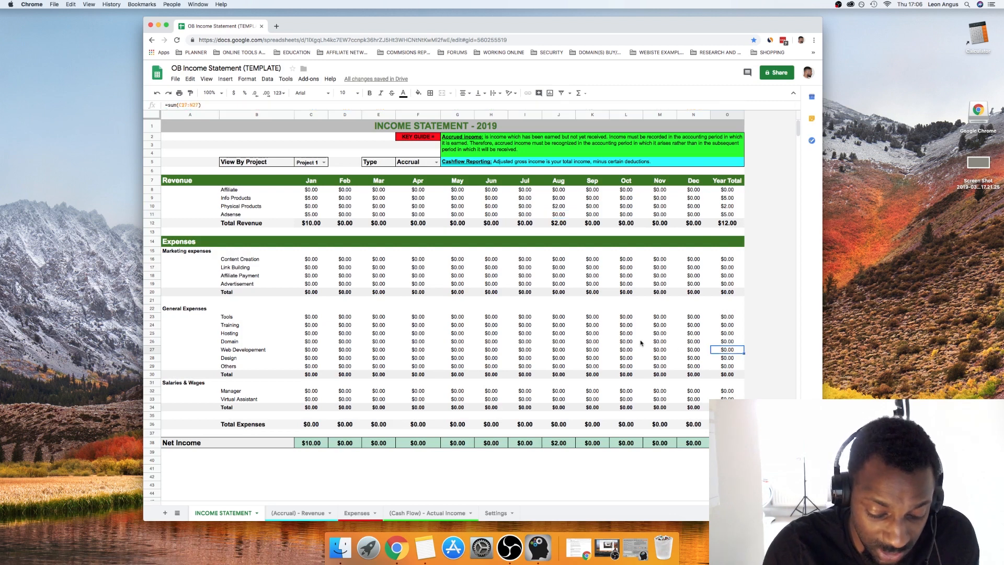
type("5")
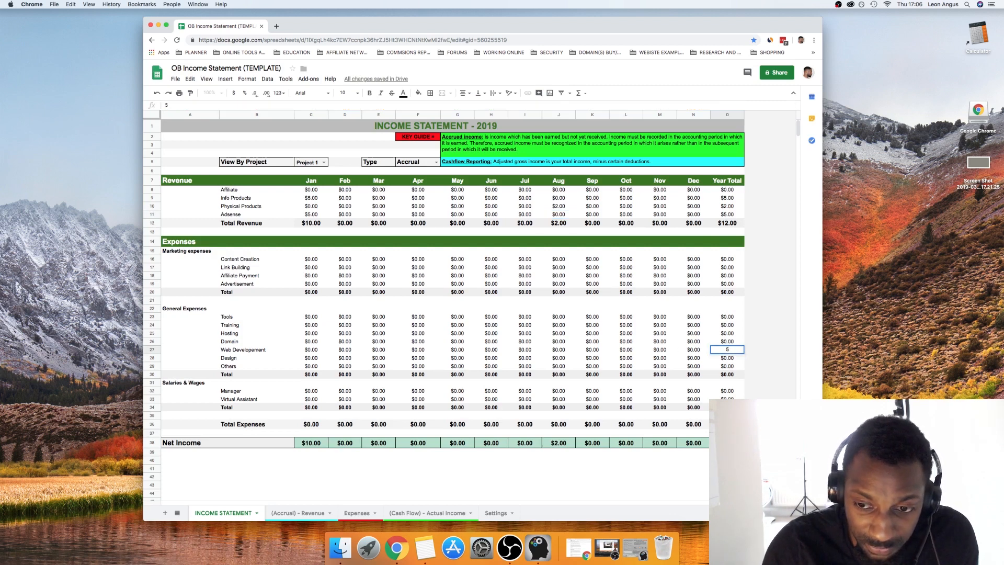
key("Return")
left_click(569, 316)
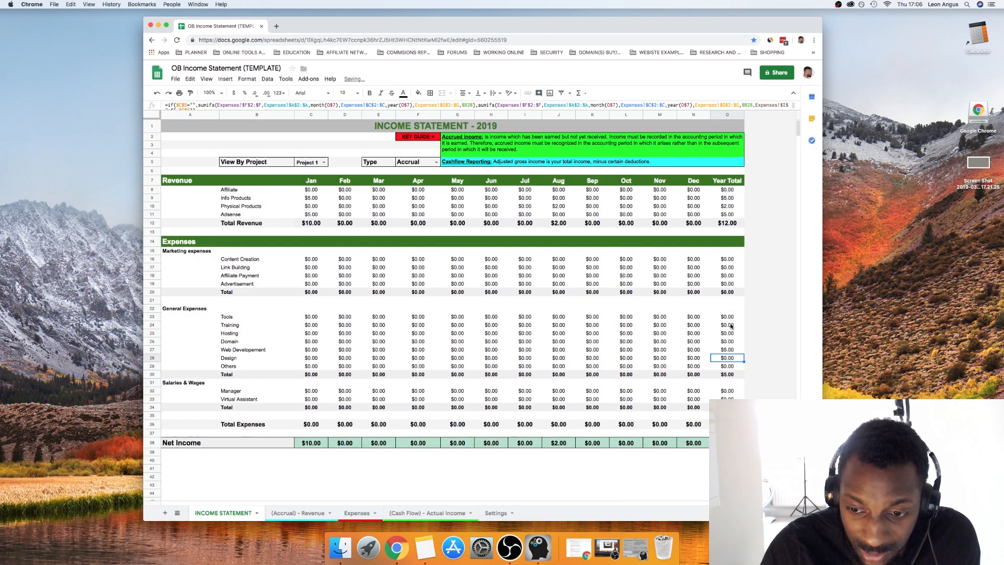
left_click(724, 225)
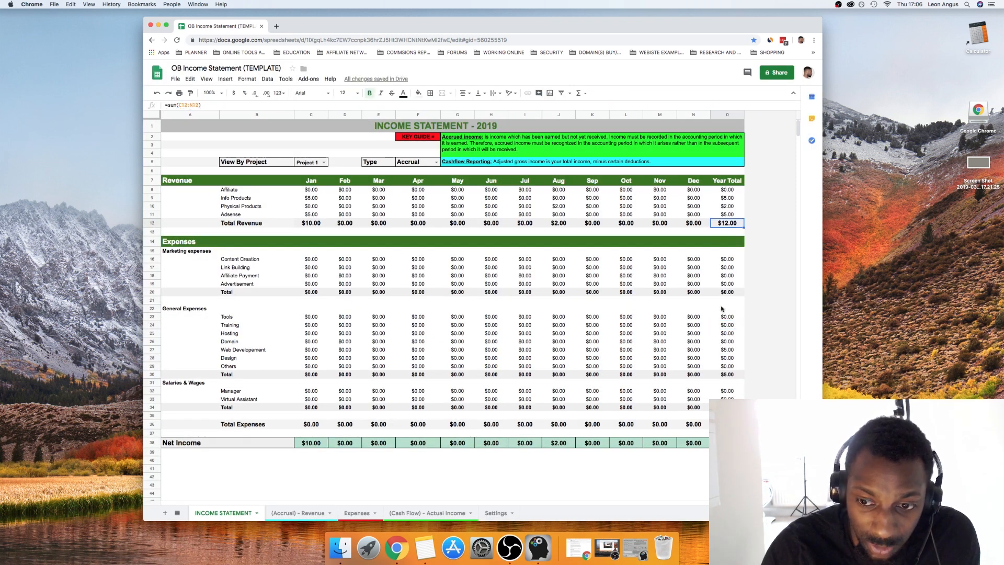
left_click(725, 349)
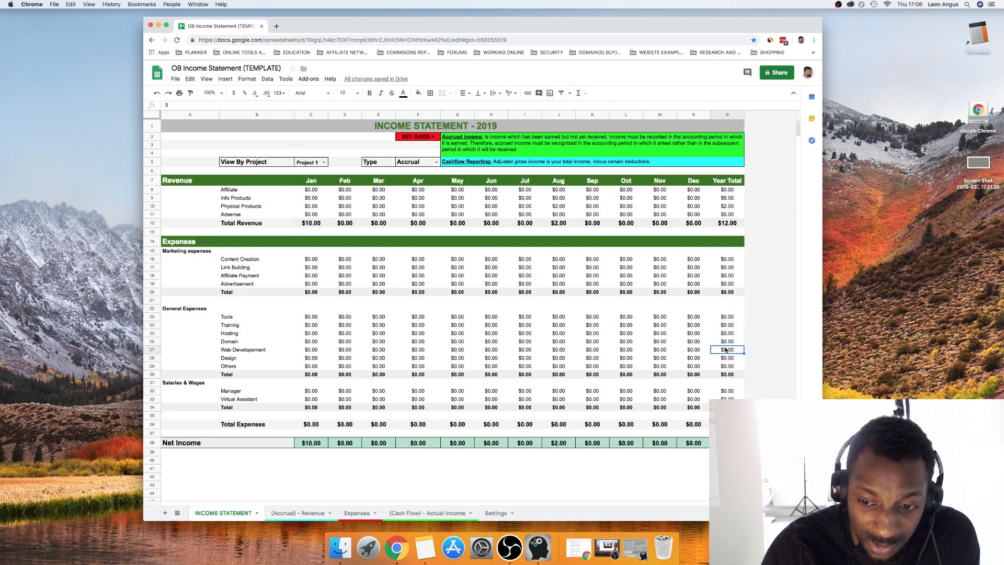
Enter 2 as the March Domain expense despite the warning, and check March's Net Income.
left_click(387, 341)
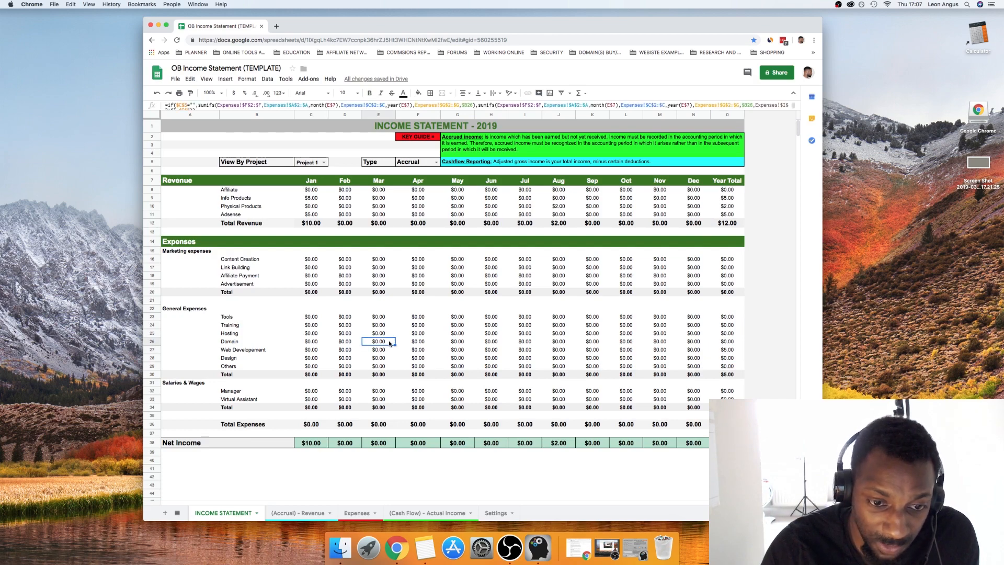
type("5")
key("Return")
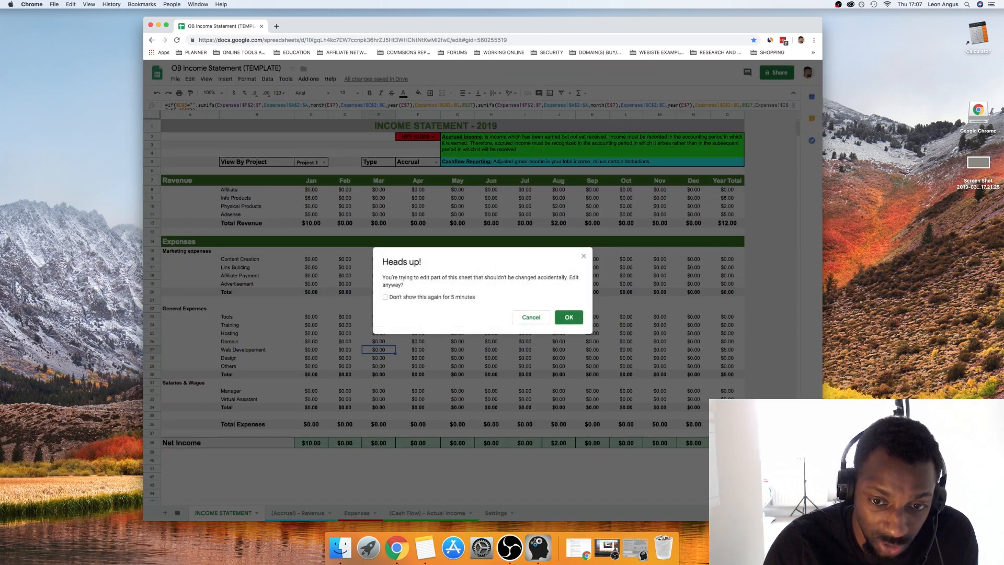
left_click(569, 317)
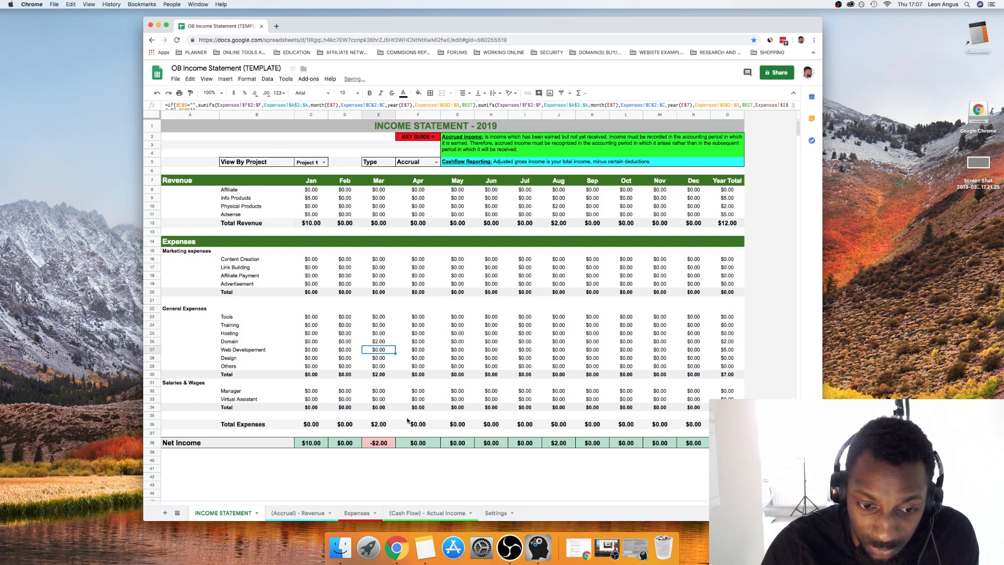
left_click(378, 443)
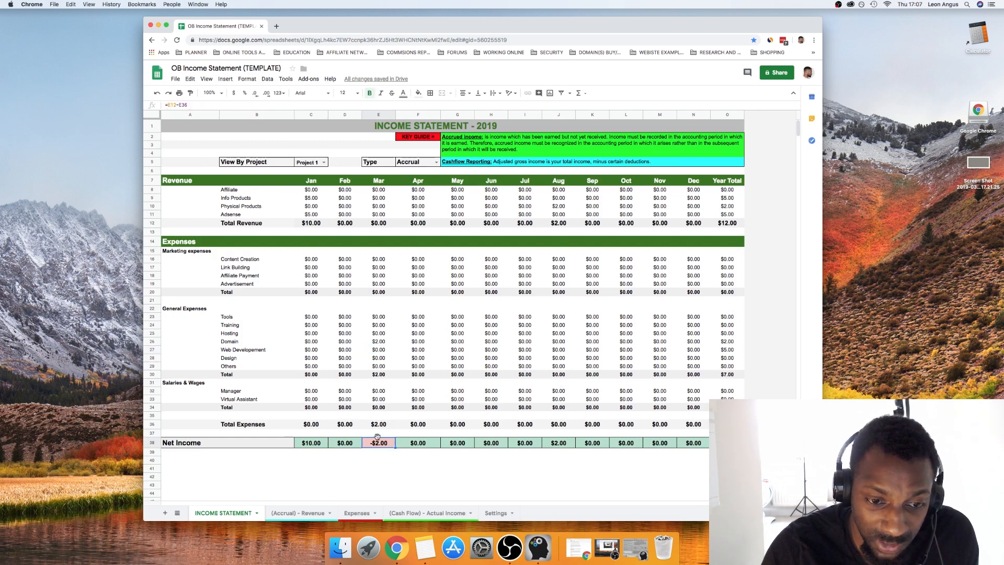
Undo all the test amounts entered in the revenue and expense rows of the income statement.
key("super+z")
key("super+z")
key("super+z")
key("super+z")
key("super+z")
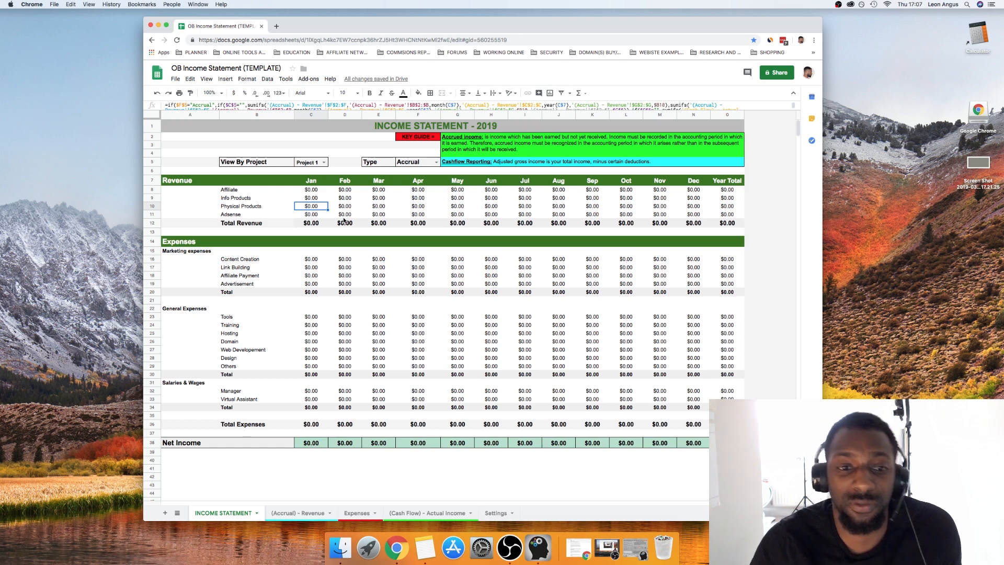
View the View By Project options without changing the project, and switch the Type to Cashflow and back to Accrual.
left_click(324, 164)
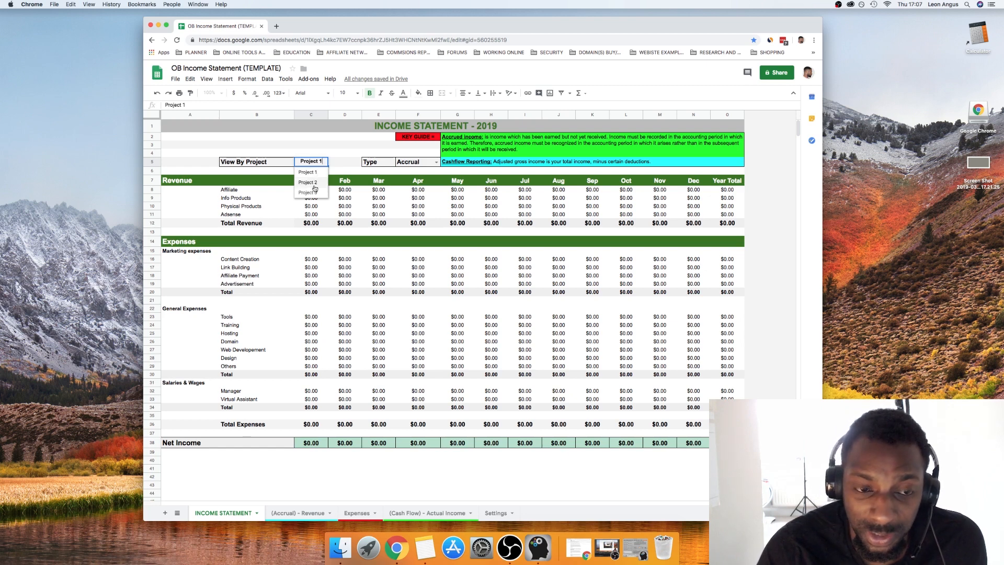
left_click(429, 163)
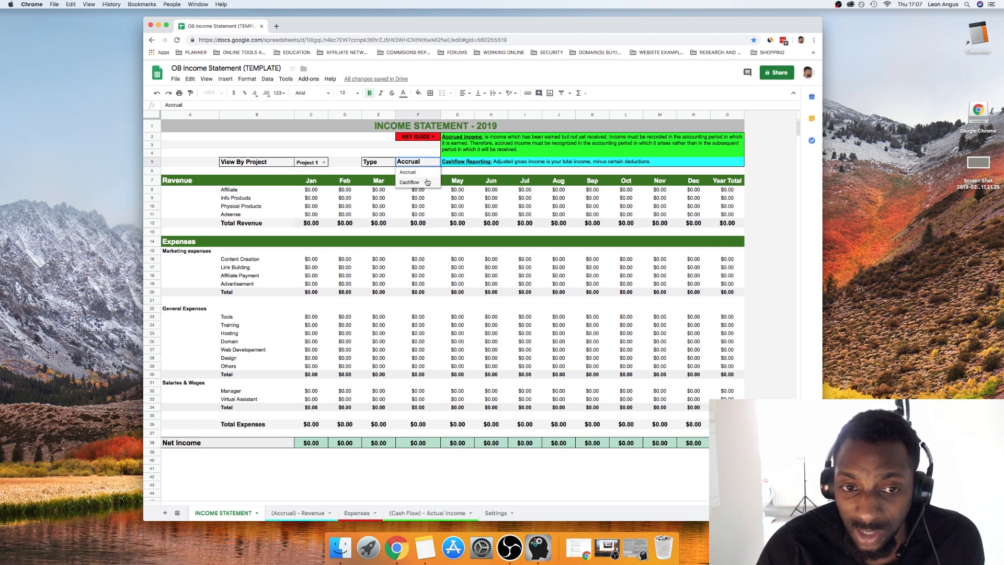
left_click(427, 182)
left_click(429, 166)
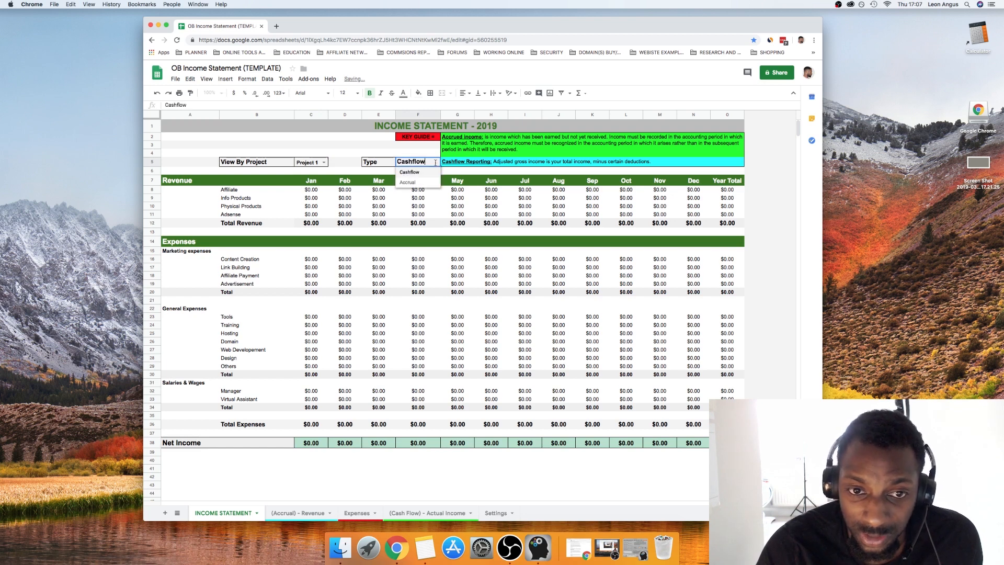
left_click(427, 173)
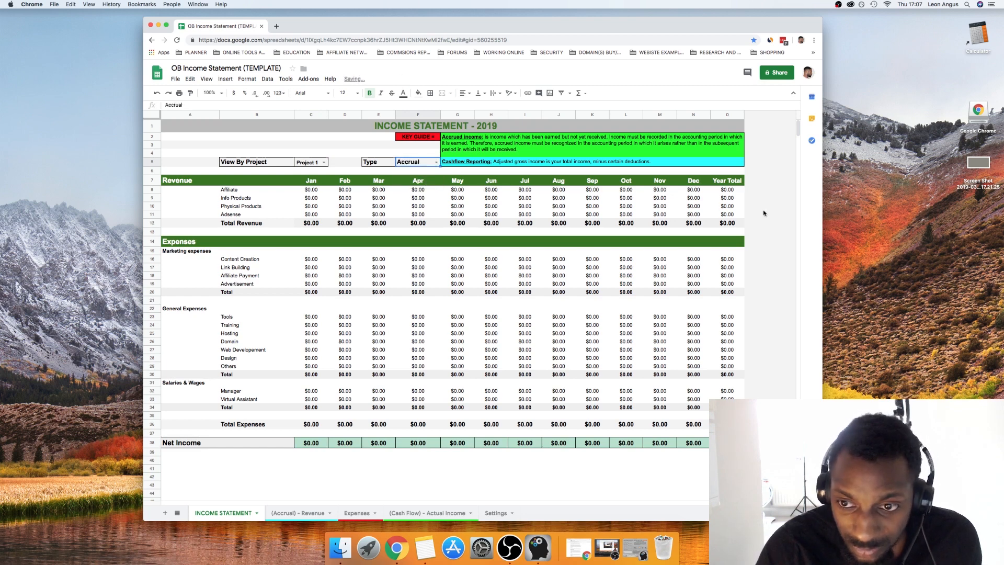
Check the statement's Type options without changing them, and open the (Accrual) - Revenue sheet.
left_click(727, 206)
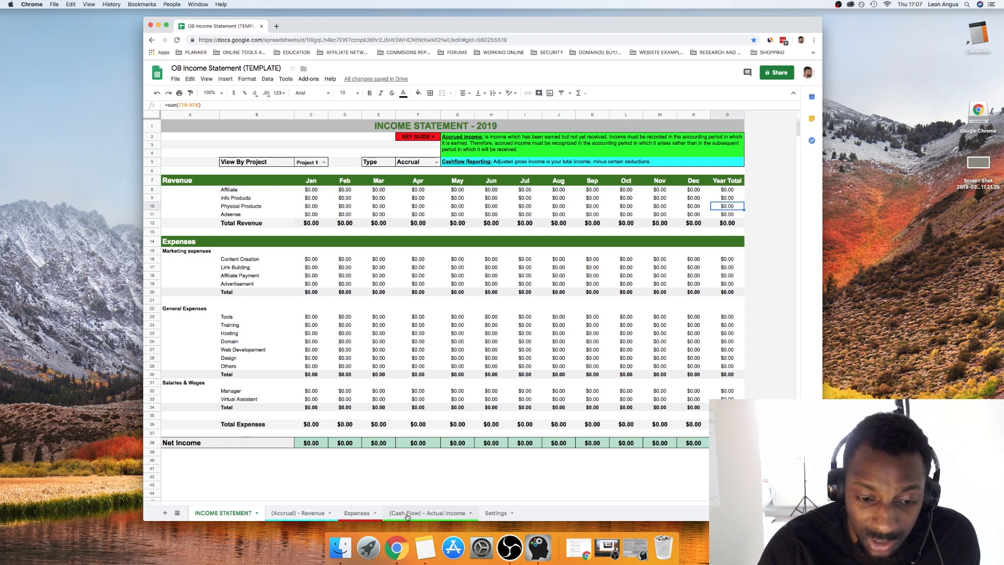
left_click(436, 163)
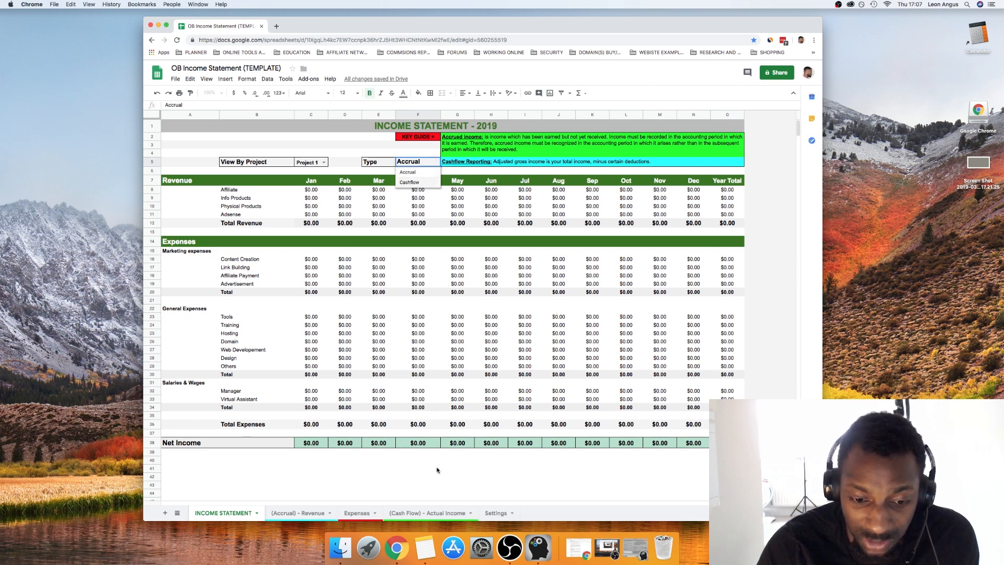
left_click(306, 514)
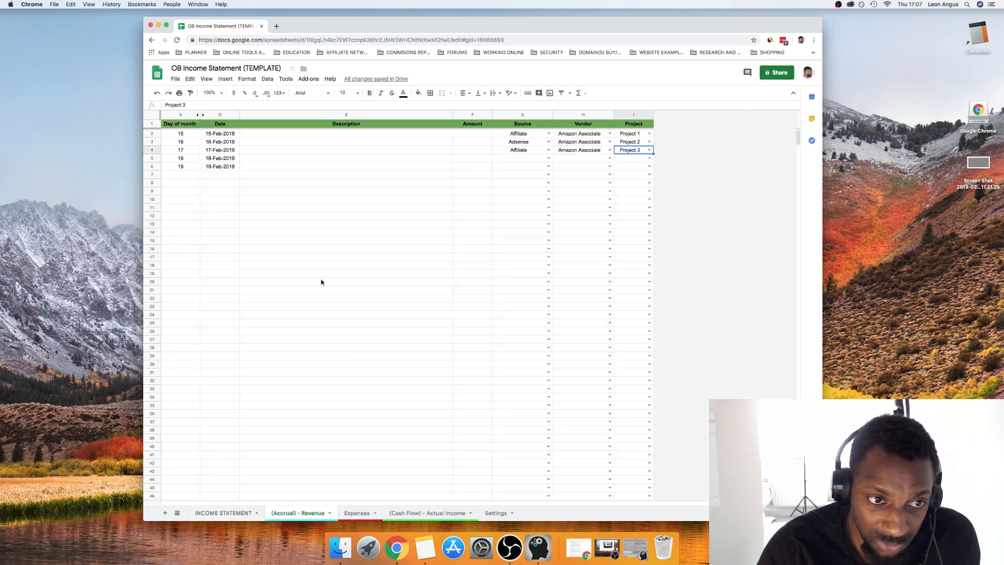
Pick 9 March 2019 from the calendar as the date in row 7, and clear that cell again.
left_click(229, 178)
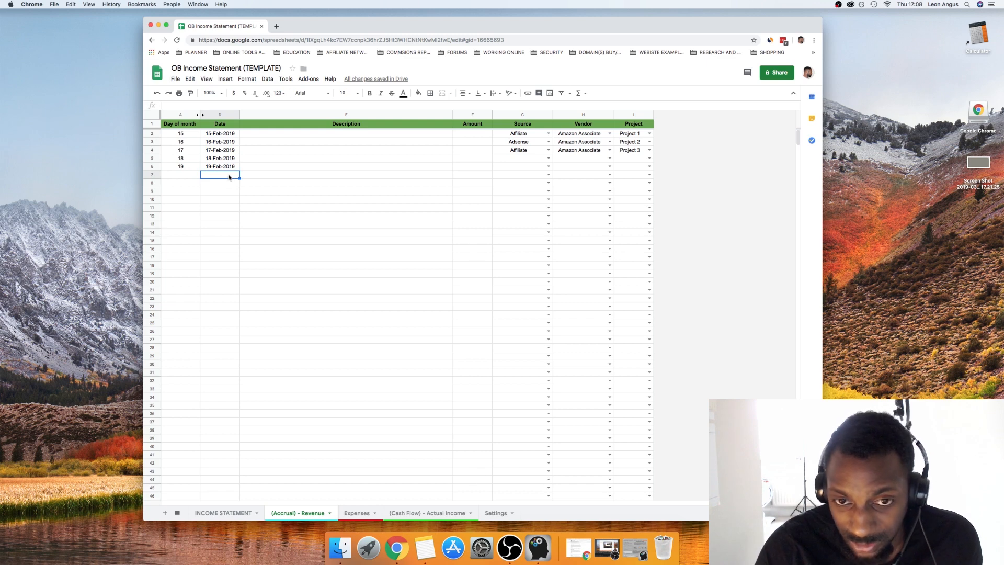
double_click(229, 176)
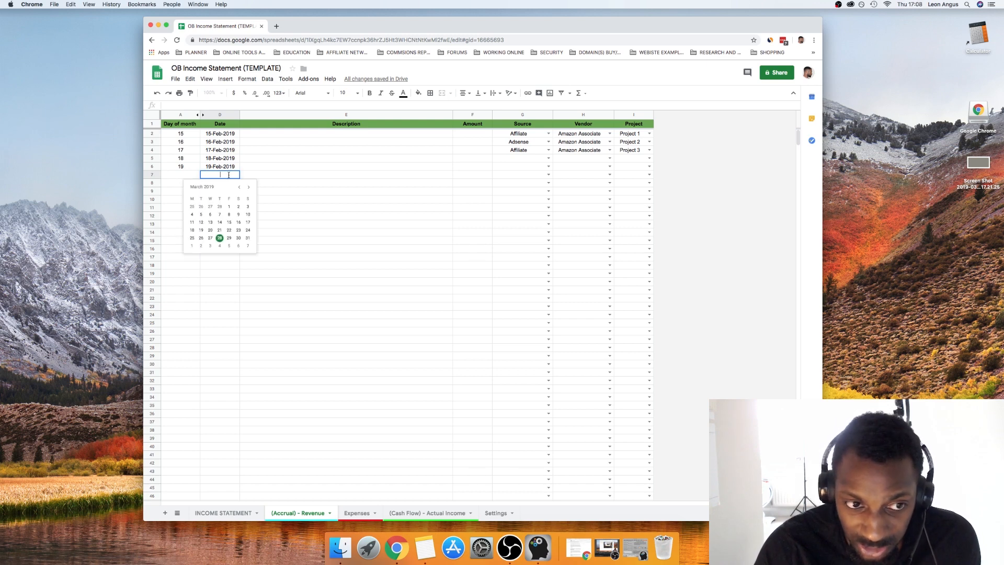
left_click(238, 216)
key("Delete")
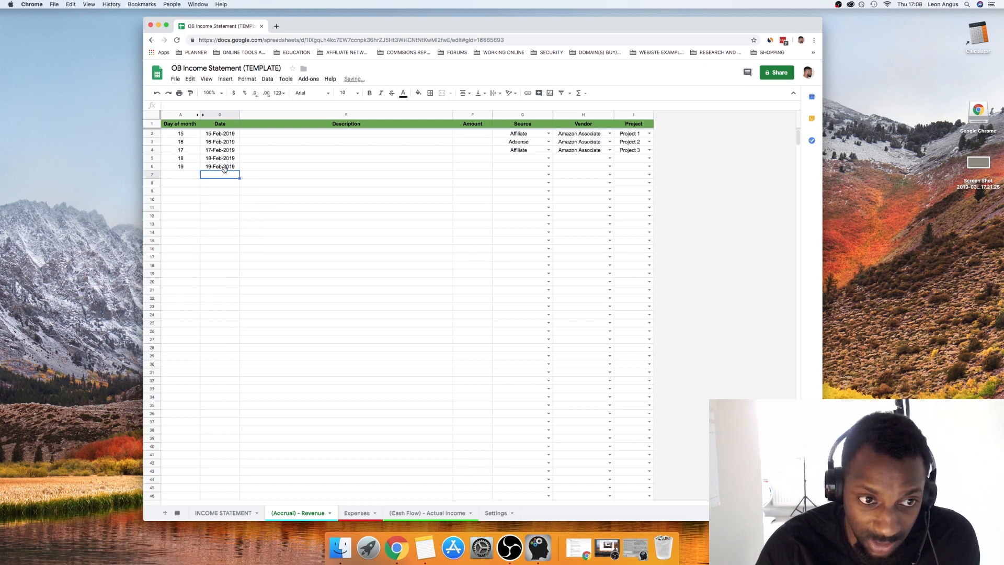
Clear the date in row 2 and undo the deletion, doing this twice to show its effect on the day of month.
left_click(225, 135)
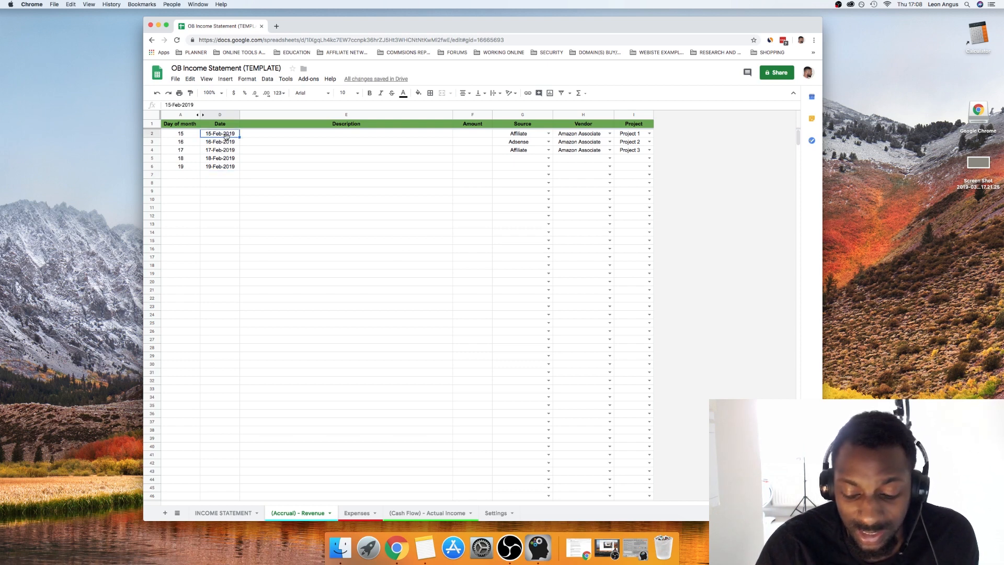
key("Delete")
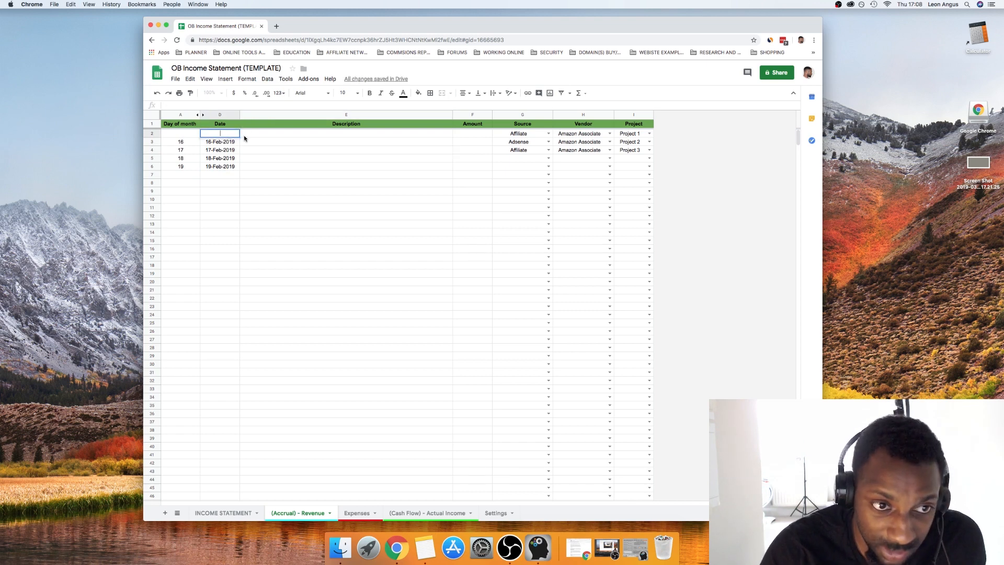
left_click(244, 137)
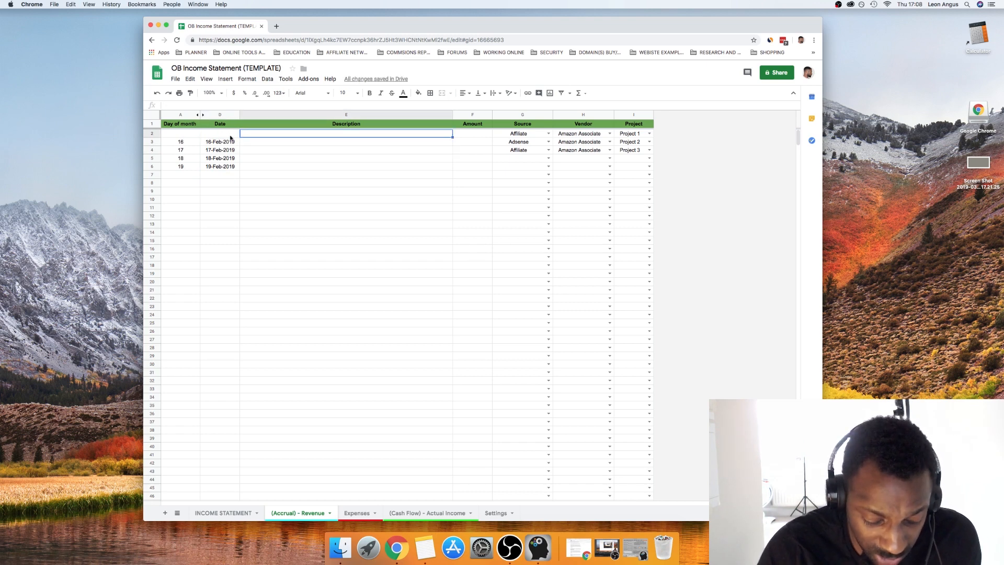
key("super+z")
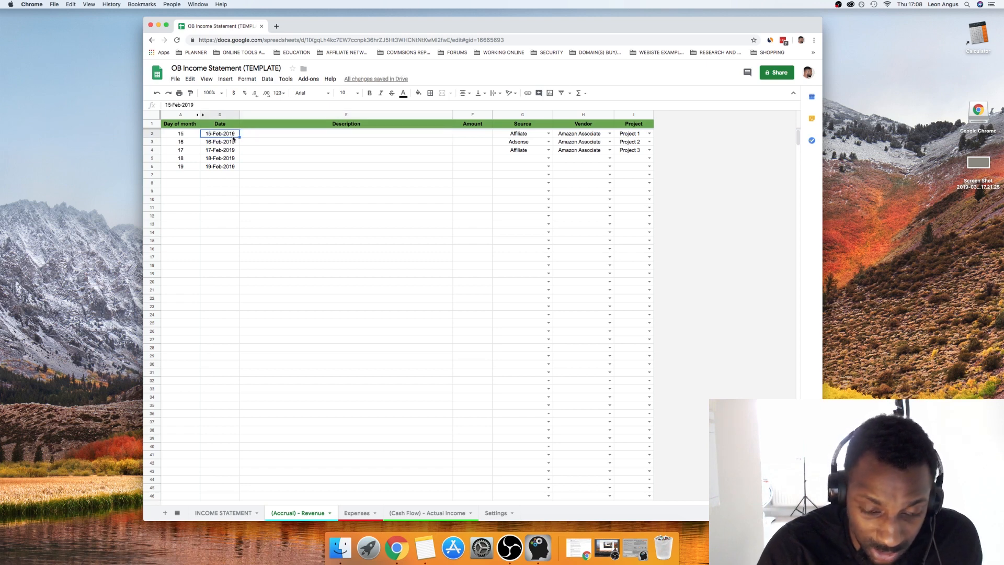
key("BackSpace")
key("super+z")
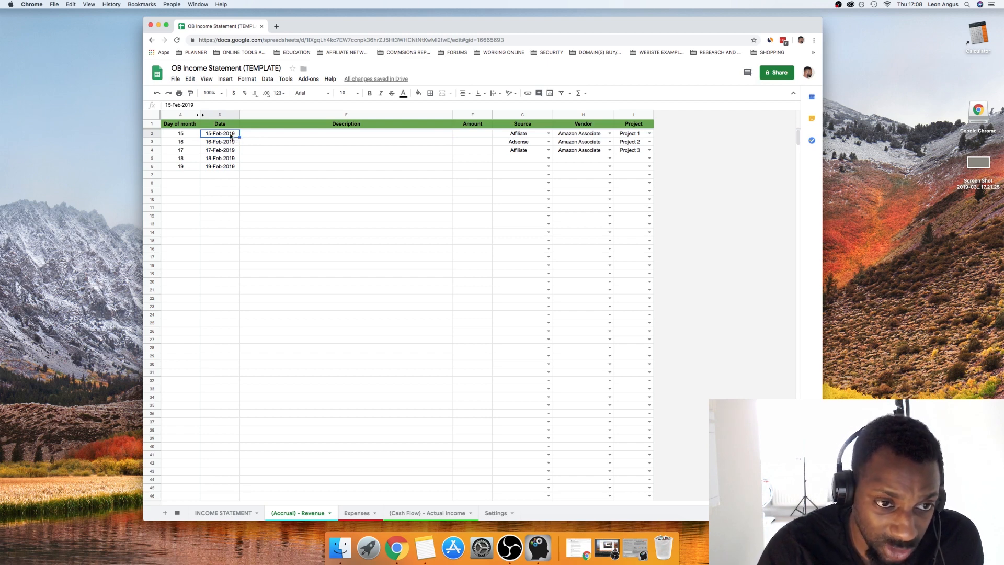
Check the calendar pickers for the dates in rows 2 and 4 without changing them, and inspect the Day of month cells.
double_click(231, 135)
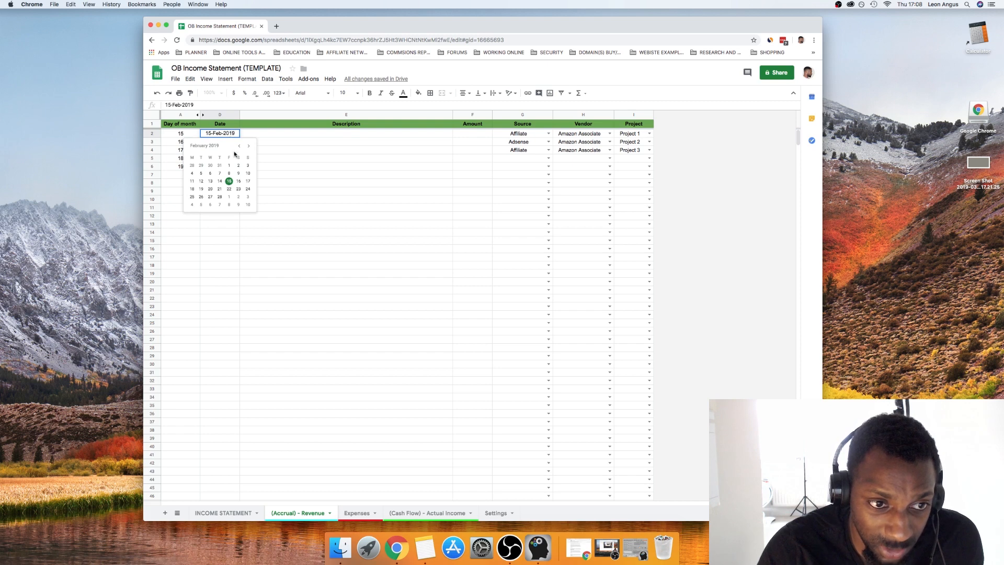
left_click(289, 179)
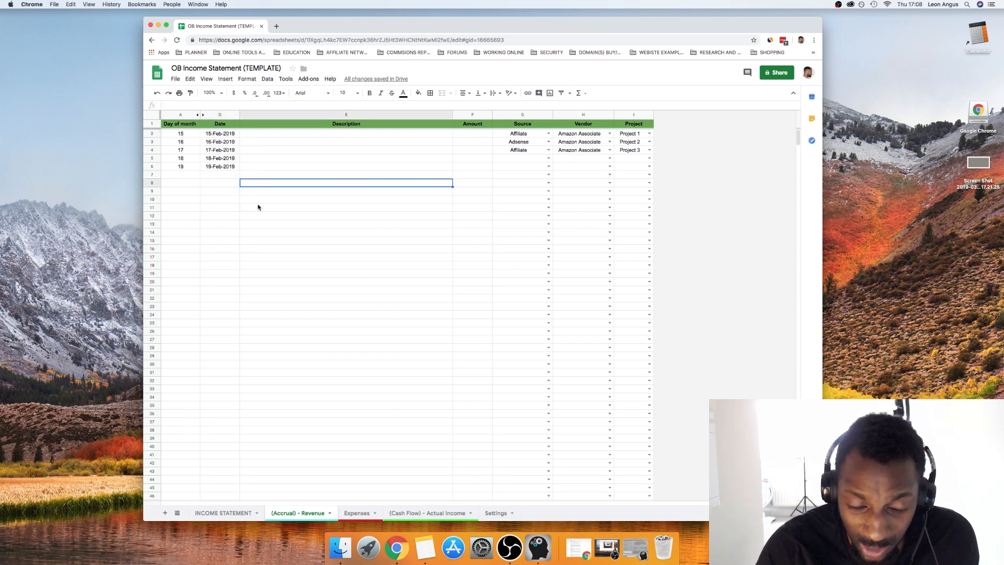
double_click(226, 151)
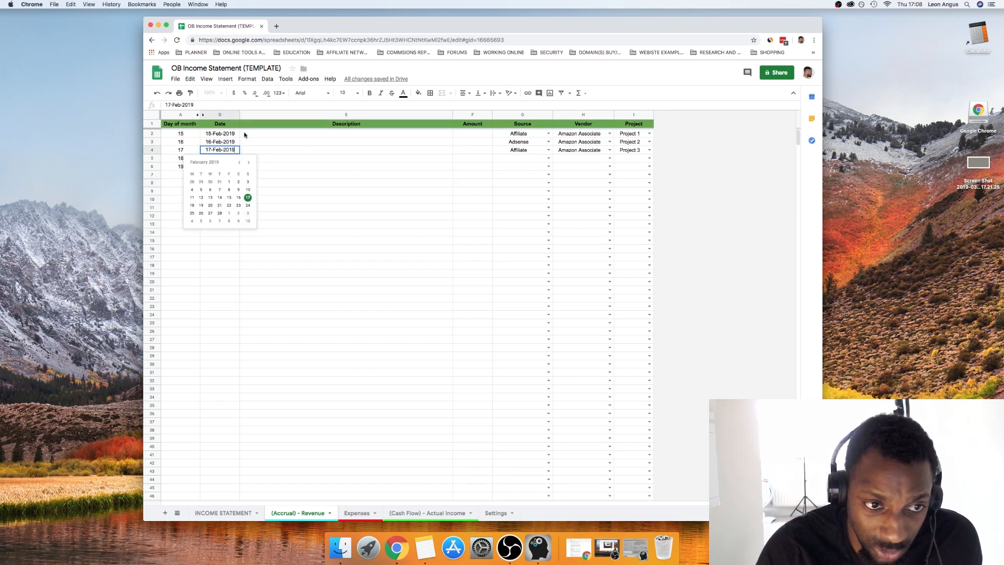
left_click(186, 134)
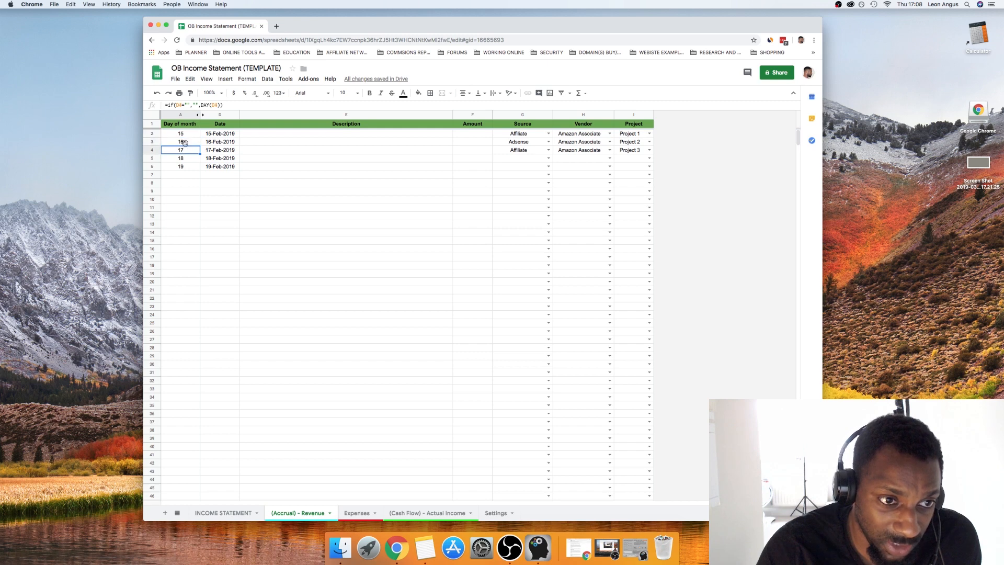
left_click(205, 136)
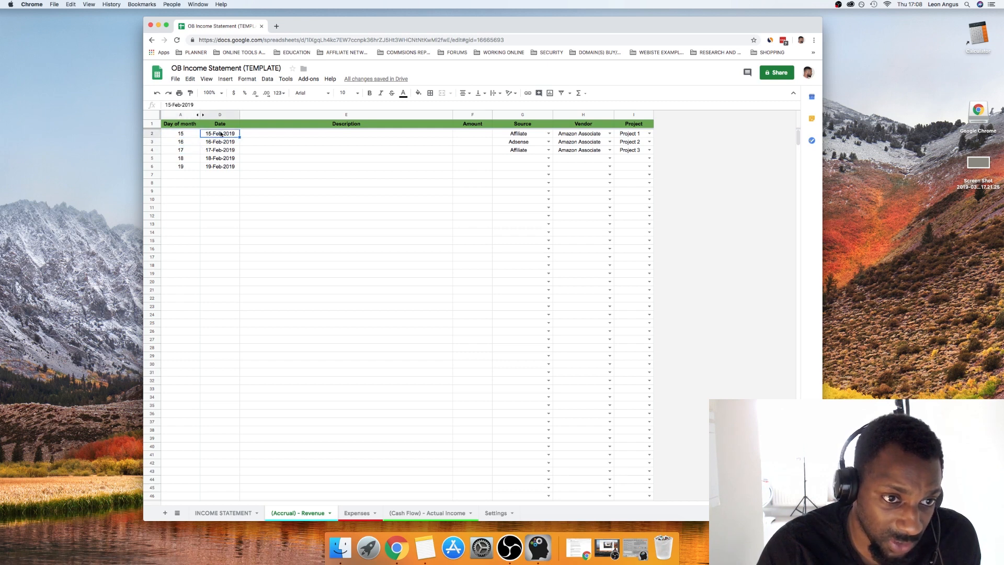
Enter "Amazon commisions" as the description in row 2 of the revenue sheet.
left_click(332, 132)
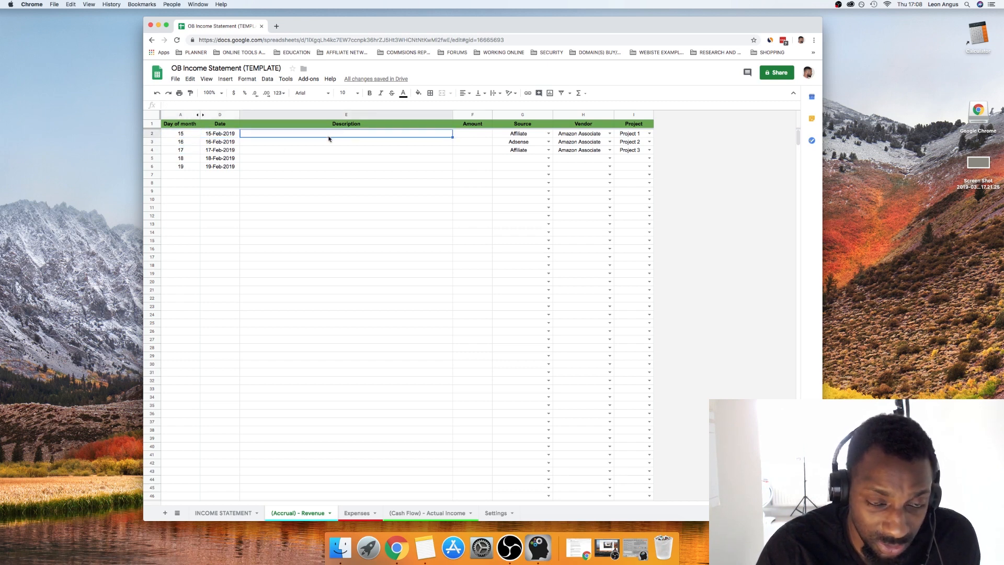
double_click(329, 136)
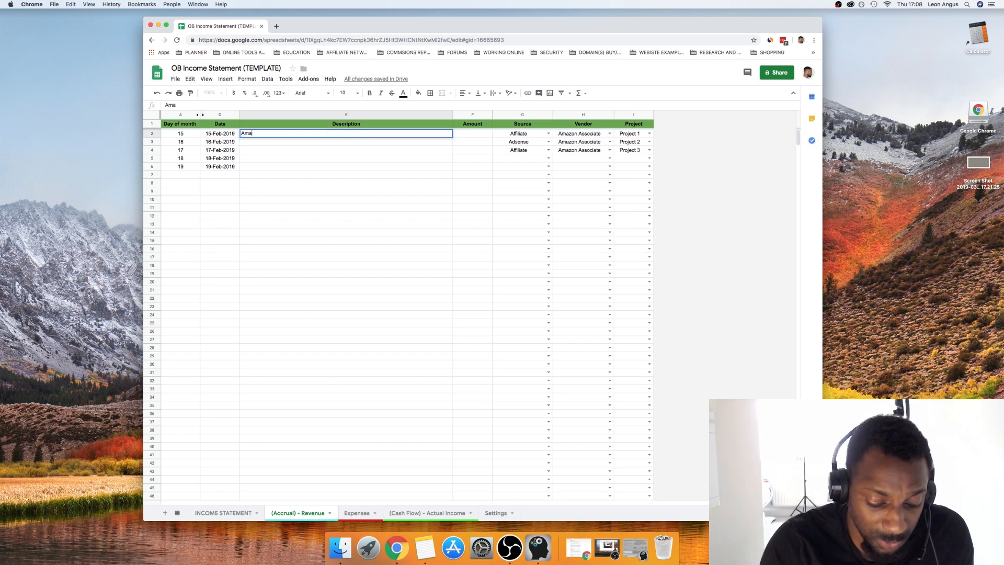
type("Amazon commisions")
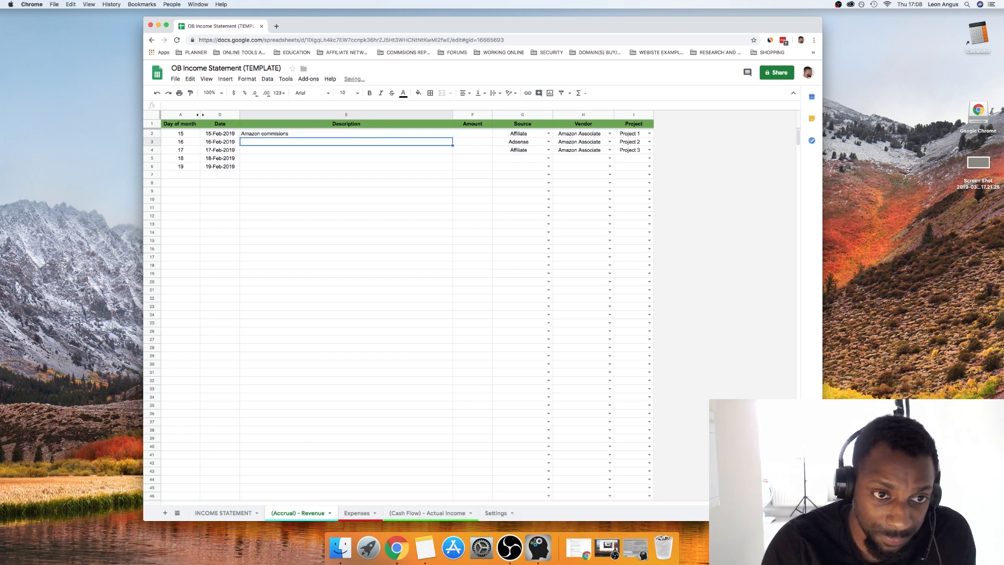
key("Return")
Center the text of the whole Description column horizontally.
left_click(336, 125)
left_click(330, 115)
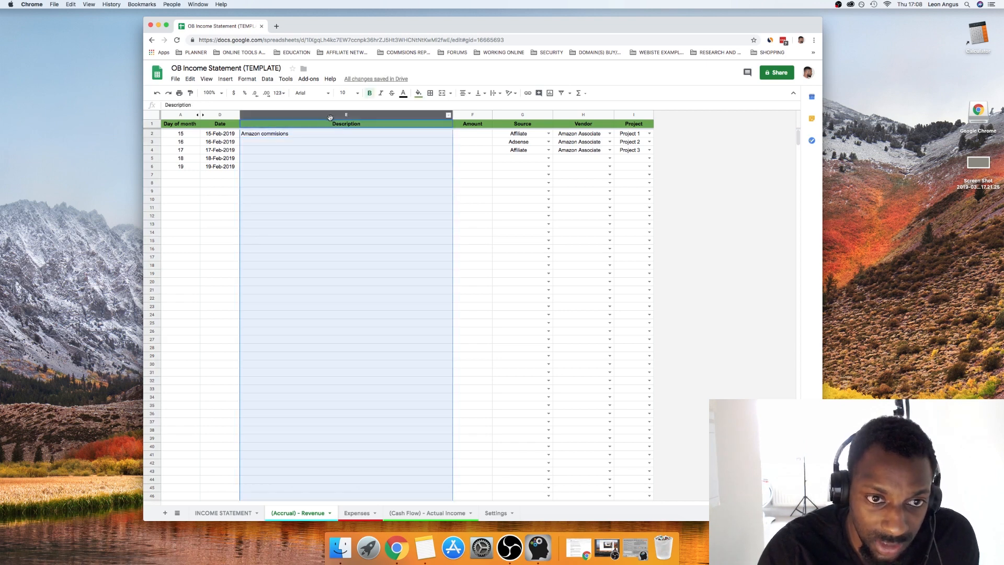
left_click(463, 93)
left_click(469, 106)
left_click(371, 157)
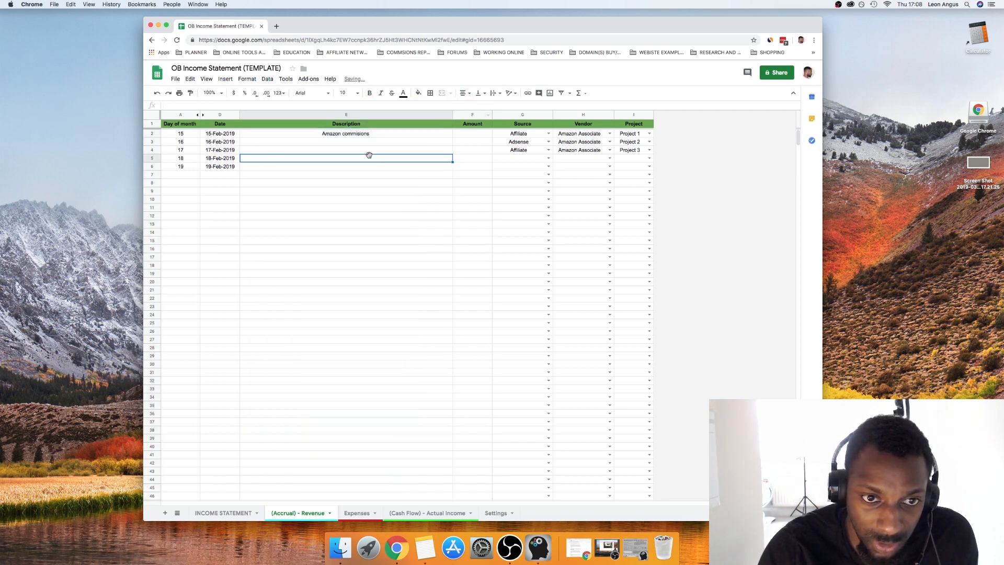
left_click(314, 136)
double_click(325, 144)
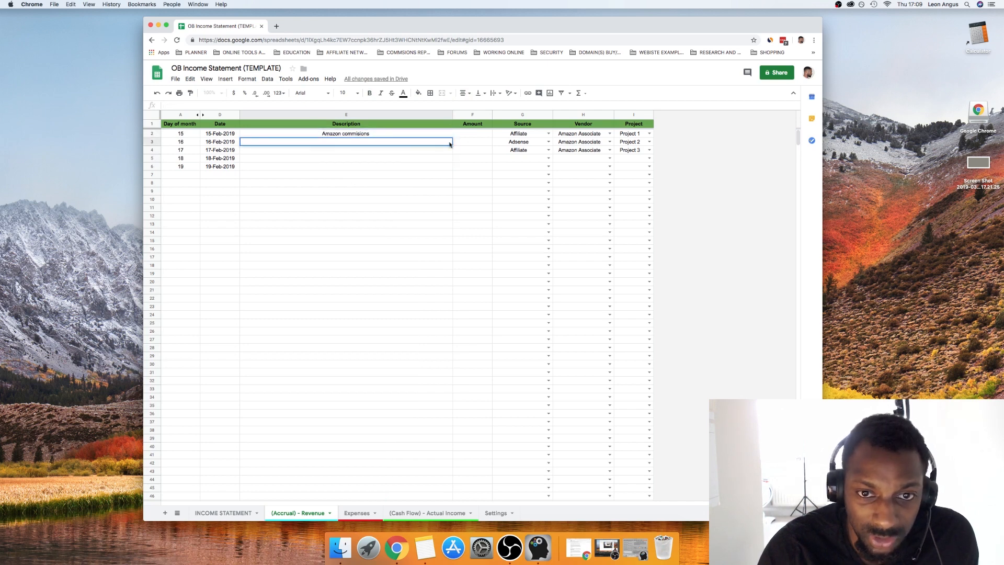
Enter 50 as the amount in row 2 and choose Affiliate as its source.
left_click(471, 136)
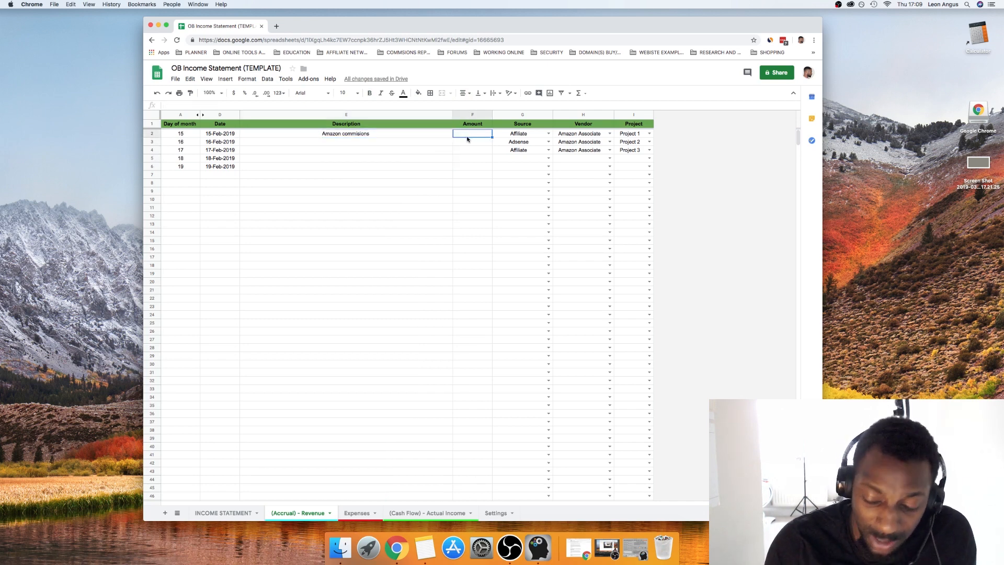
type("50")
key("Return")
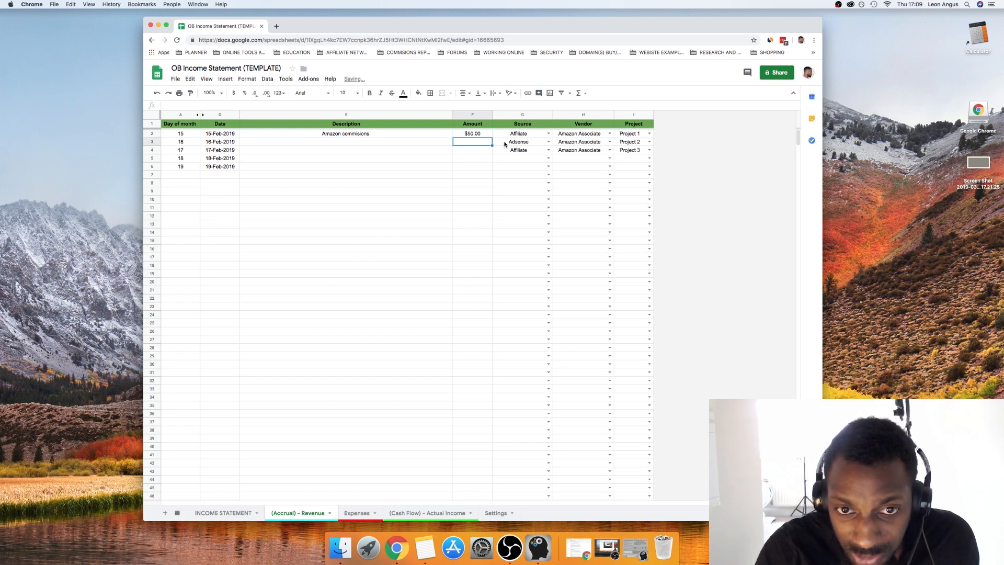
left_click(547, 134)
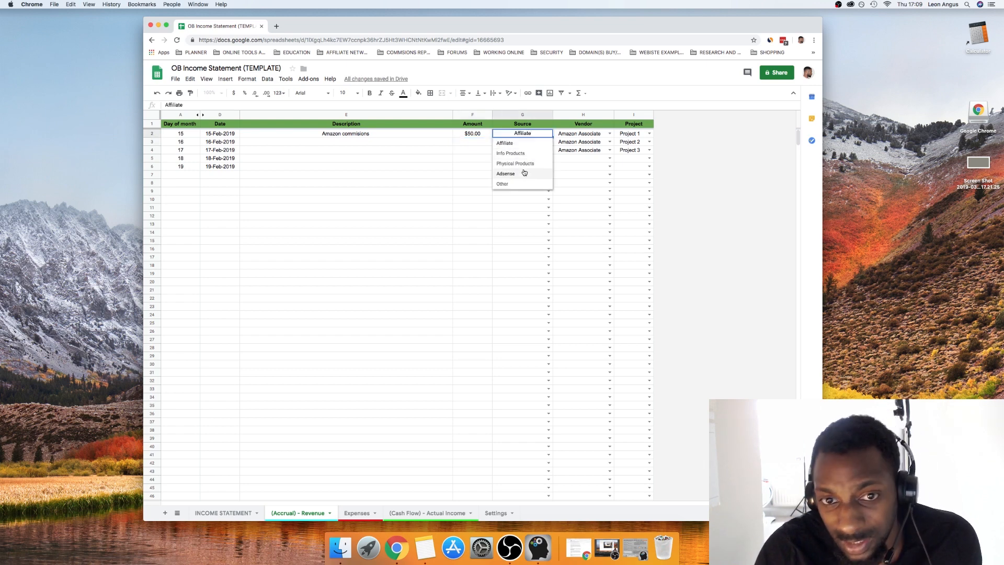
left_click(525, 144)
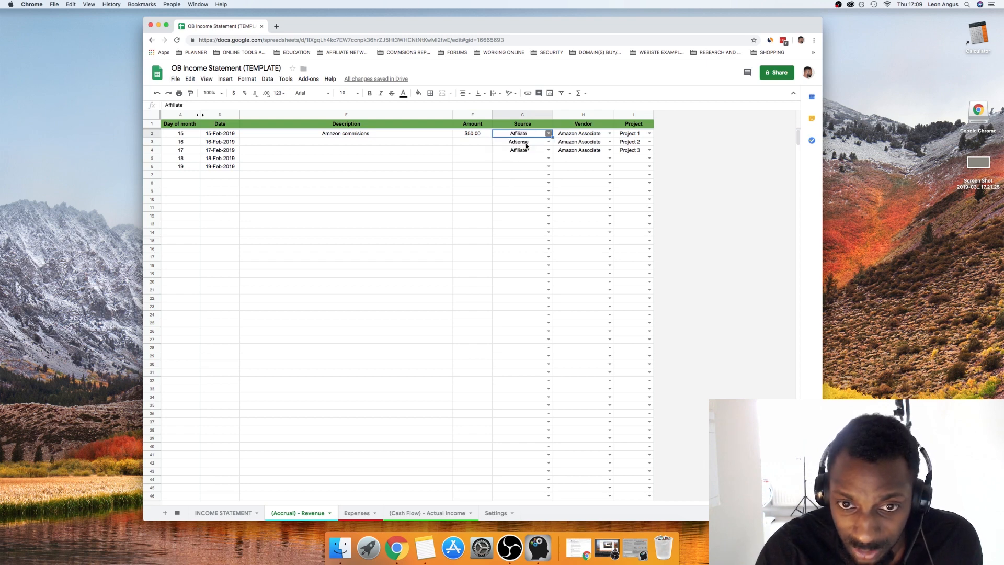
Check the vendor options for row 2 without changing them, and set the row's project to Project 3.
left_click(609, 135)
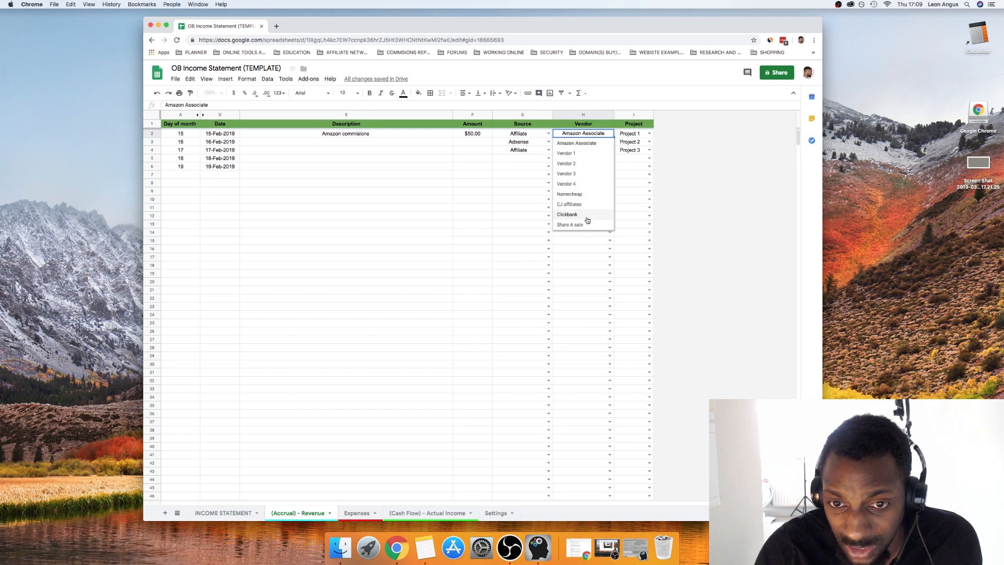
left_click(648, 134)
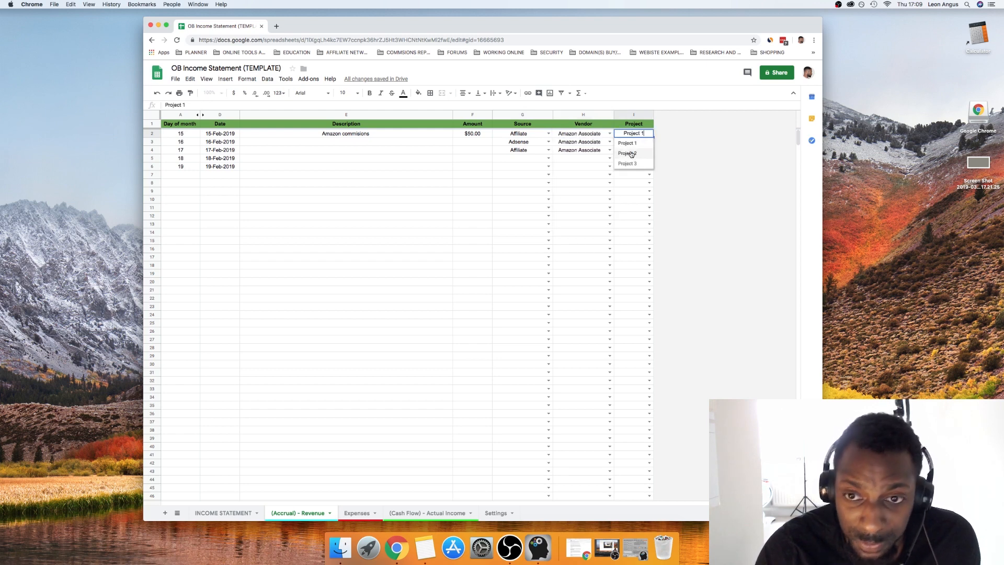
left_click(665, 169)
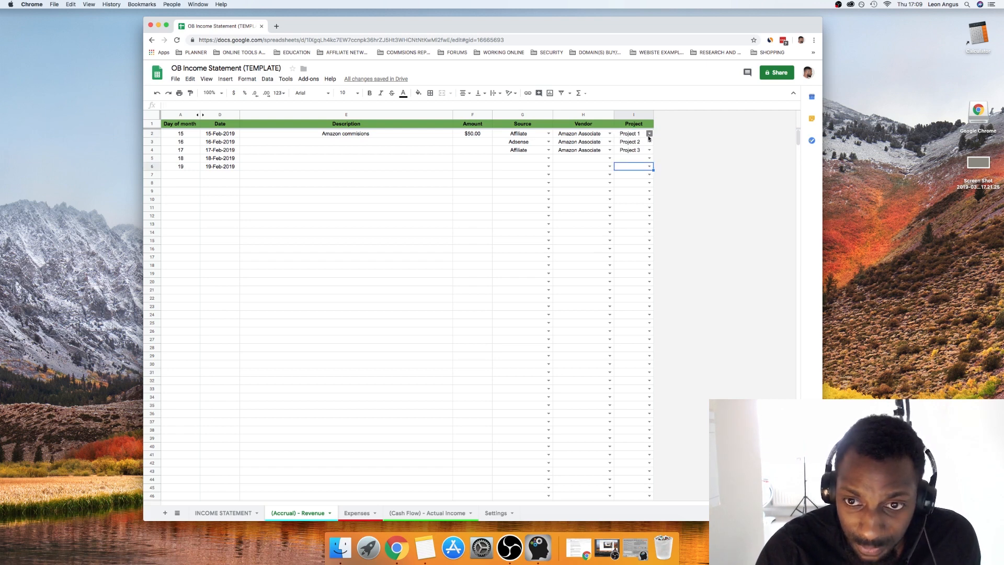
left_click(649, 134)
left_click(639, 163)
left_click(702, 157)
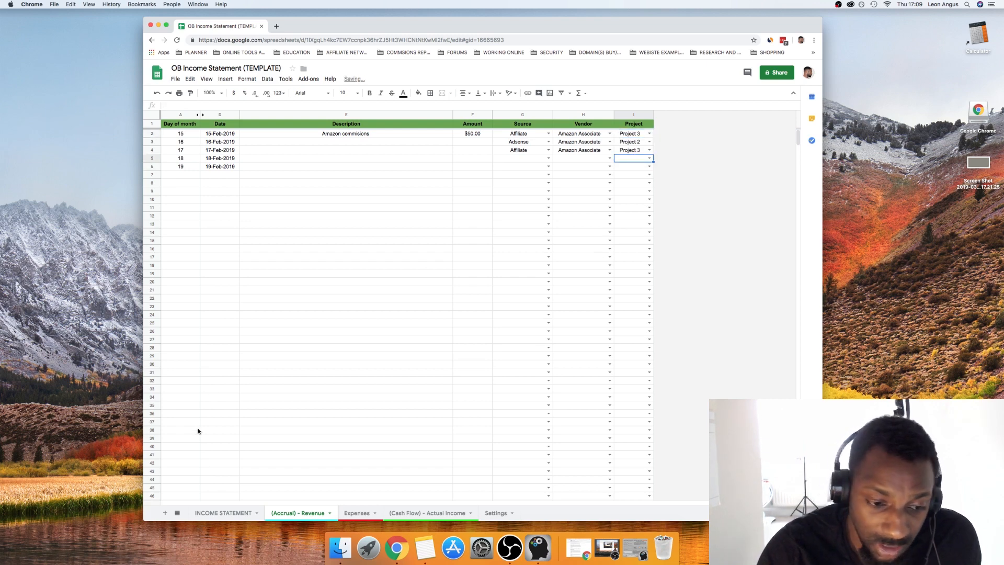
Open the INCOME STATEMENT sheet, keep the Type on Accrual and set View By Project to Project 3.
left_click(220, 513)
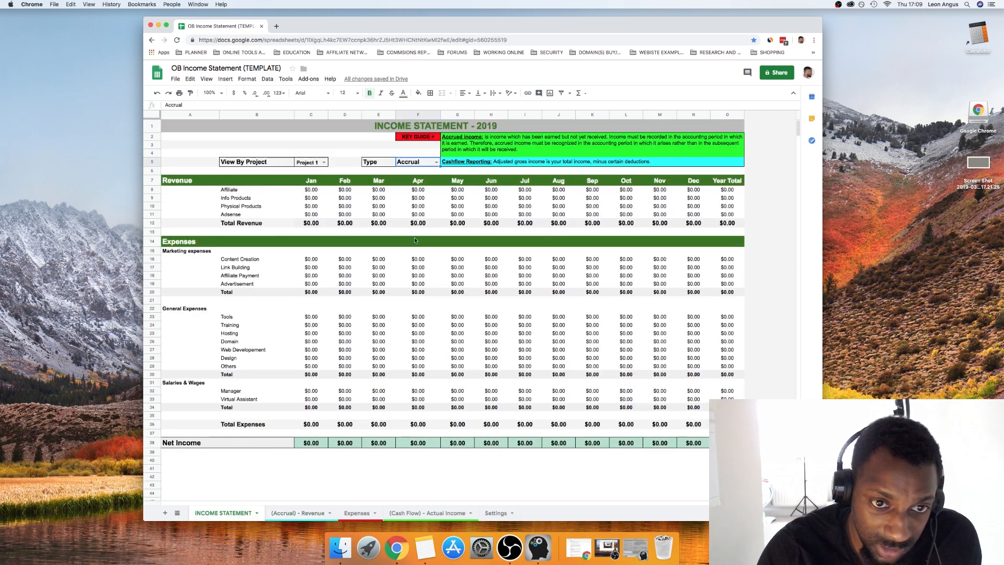
left_click(436, 161)
left_click(408, 172)
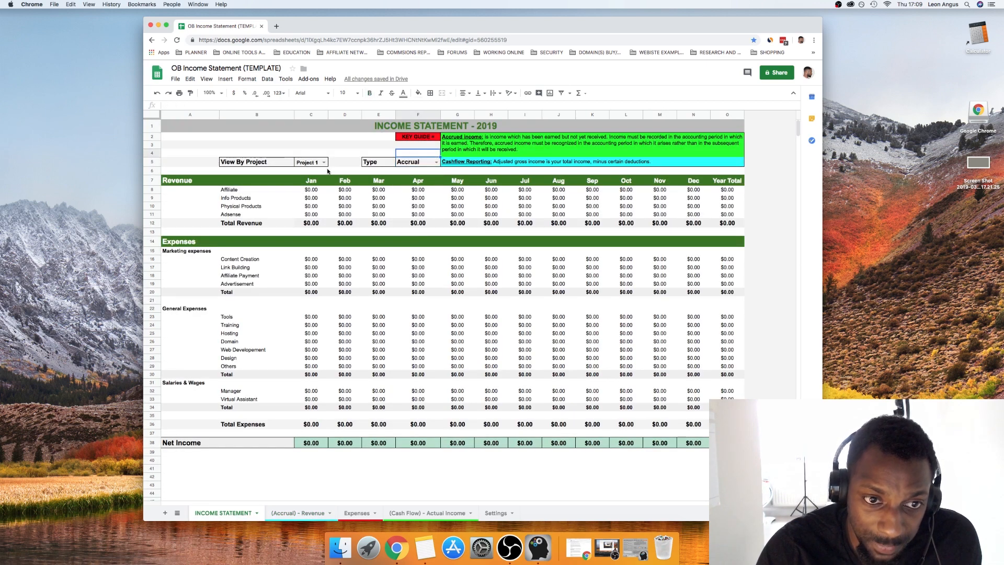
left_click(324, 162)
left_click(316, 192)
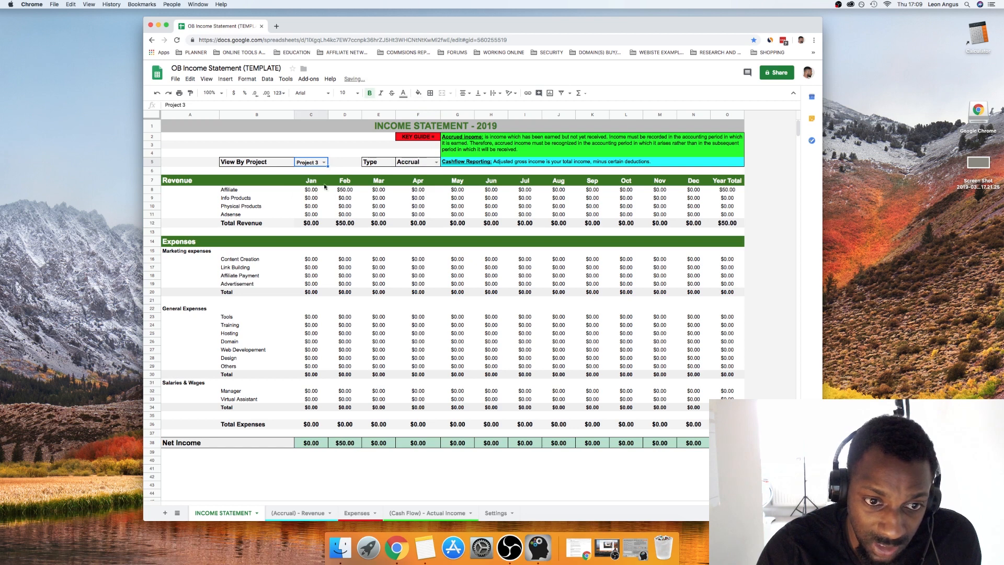
Examine the February revenue column from Total Revenue up to the month heading.
left_click(349, 223)
key("Up")
key("Up")
key("Up")
key("Up")
key("Up")
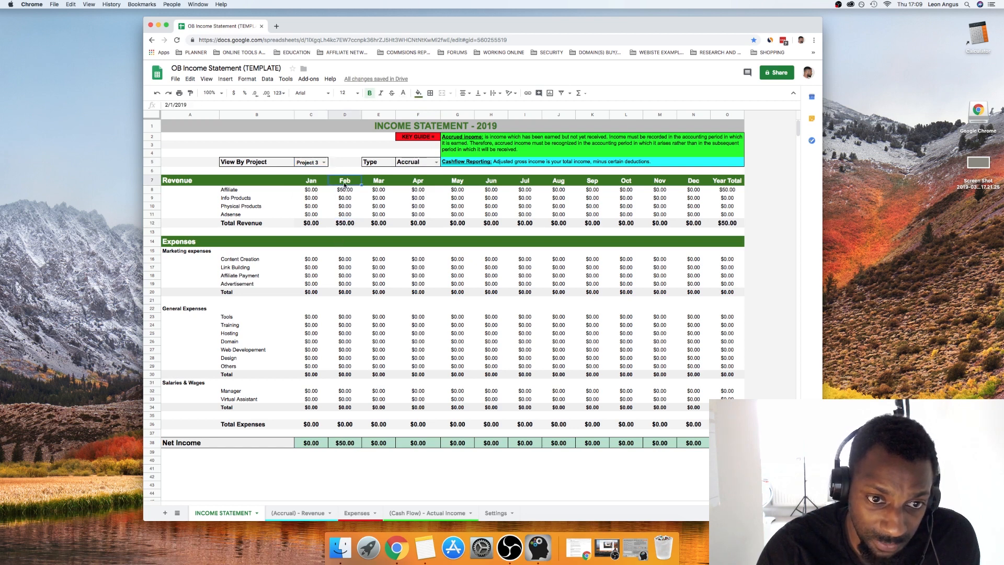
Return to the (Accrual) - Revenue sheet and check the date of row 2 in its calendar without changing it.
left_click(298, 513)
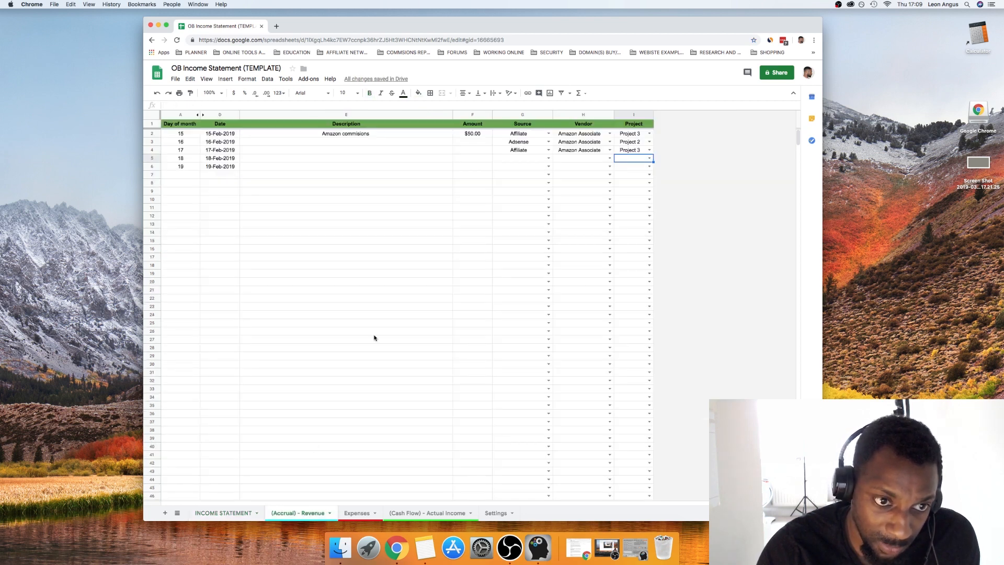
left_click(224, 136)
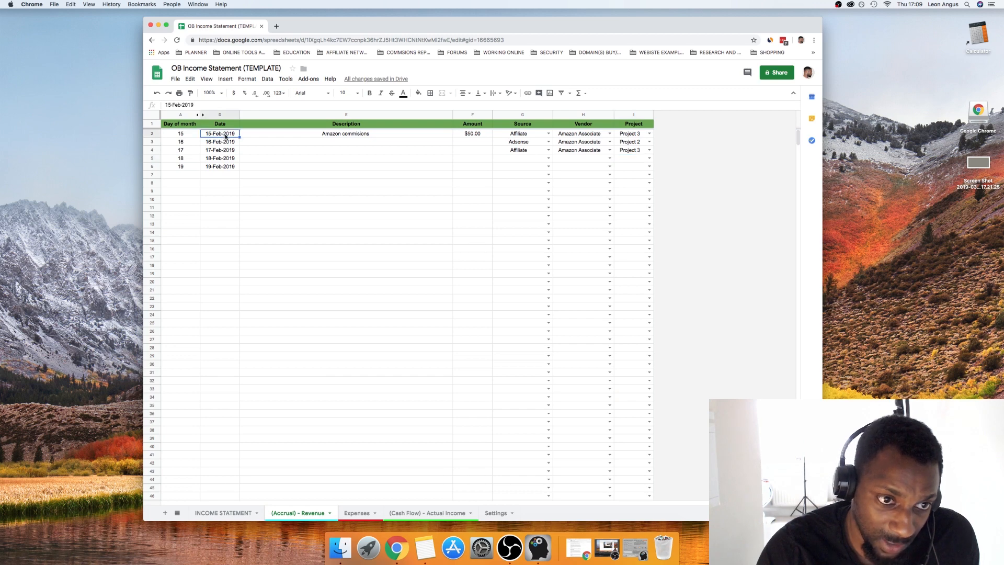
double_click(225, 136)
left_click(284, 168)
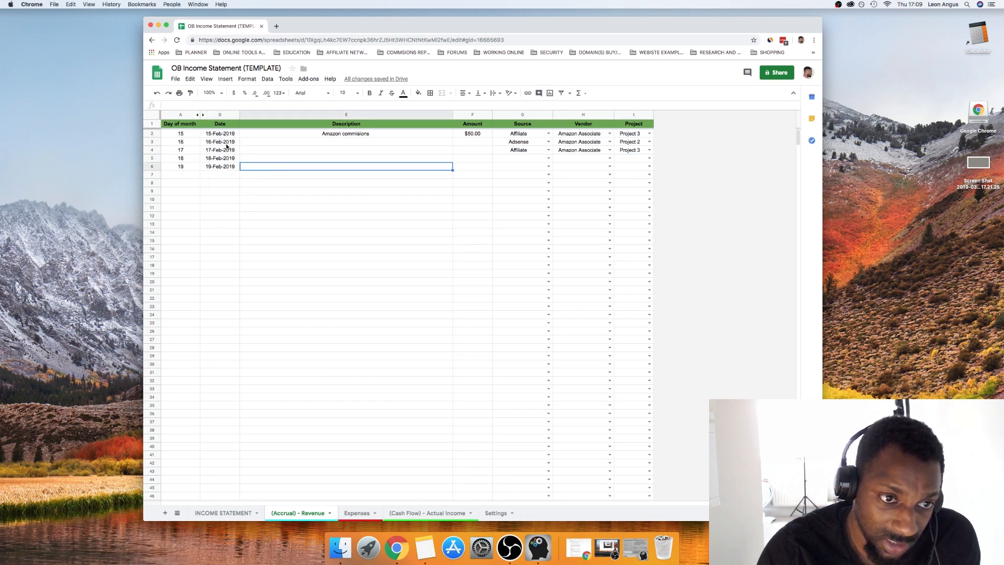
Complete the revenue entry in row 3 with the description "example payment", an amount of 15 and Project 3.
left_click(227, 144)
left_click(283, 144)
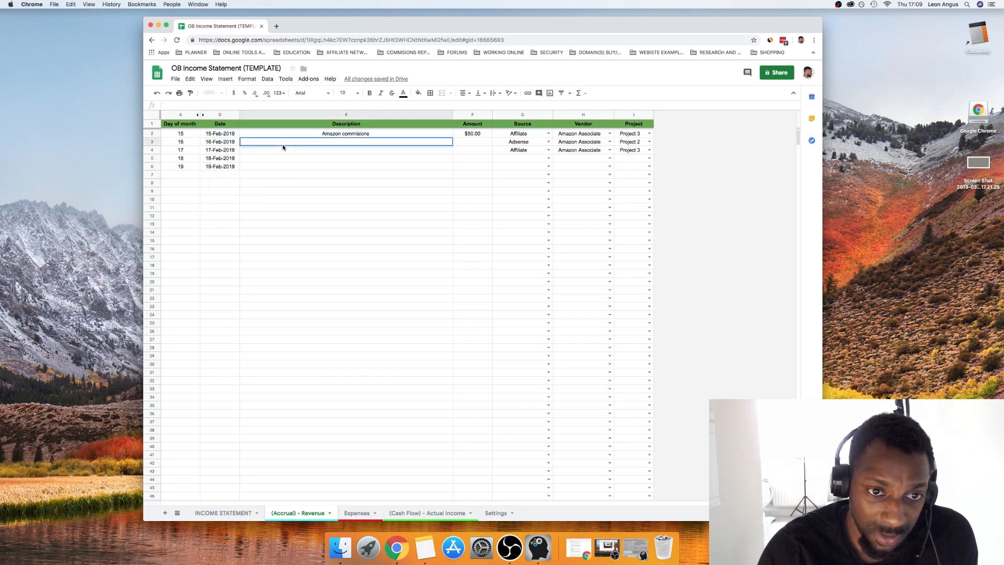
type("ex")
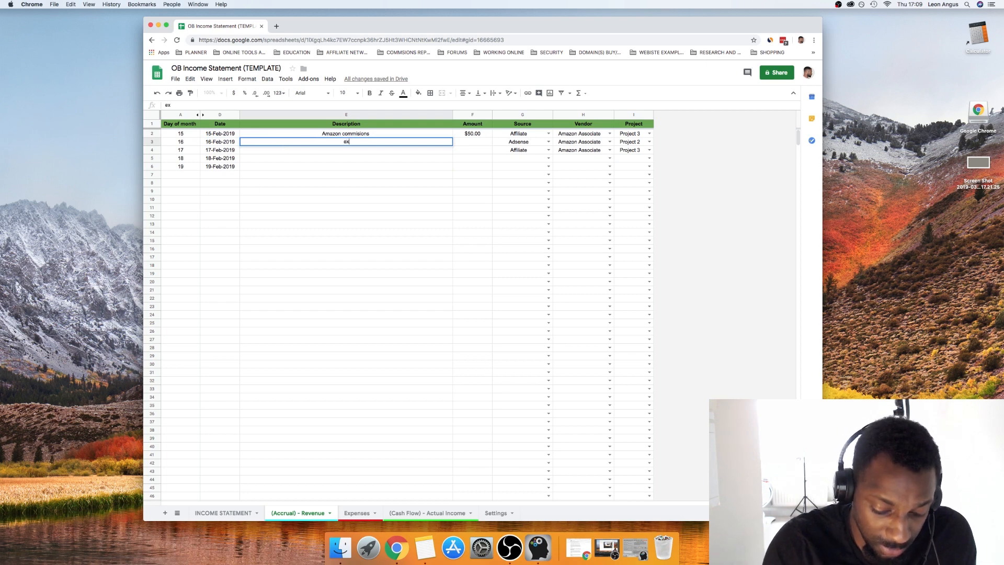
type("ample payment")
double_click(464, 143)
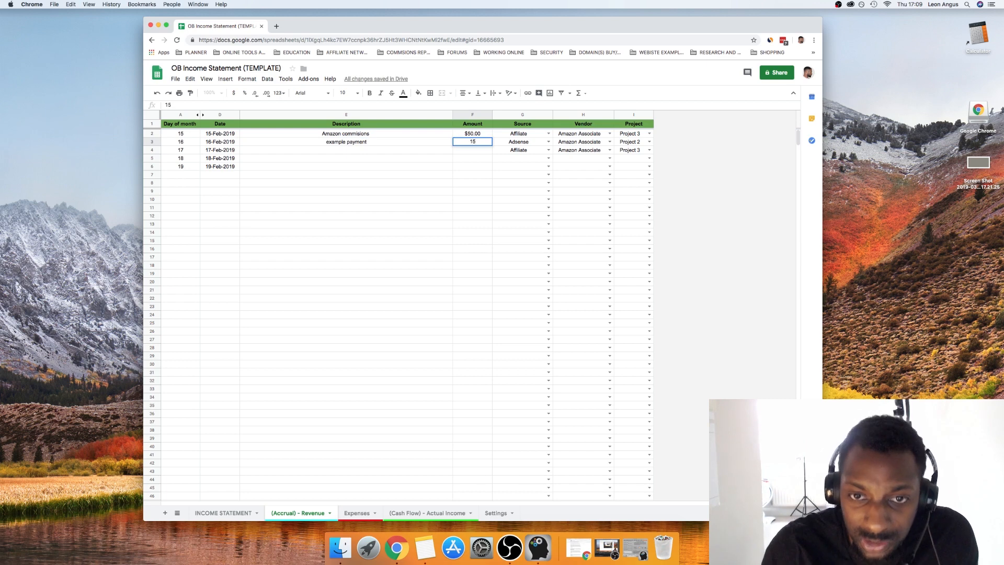
key("Return")
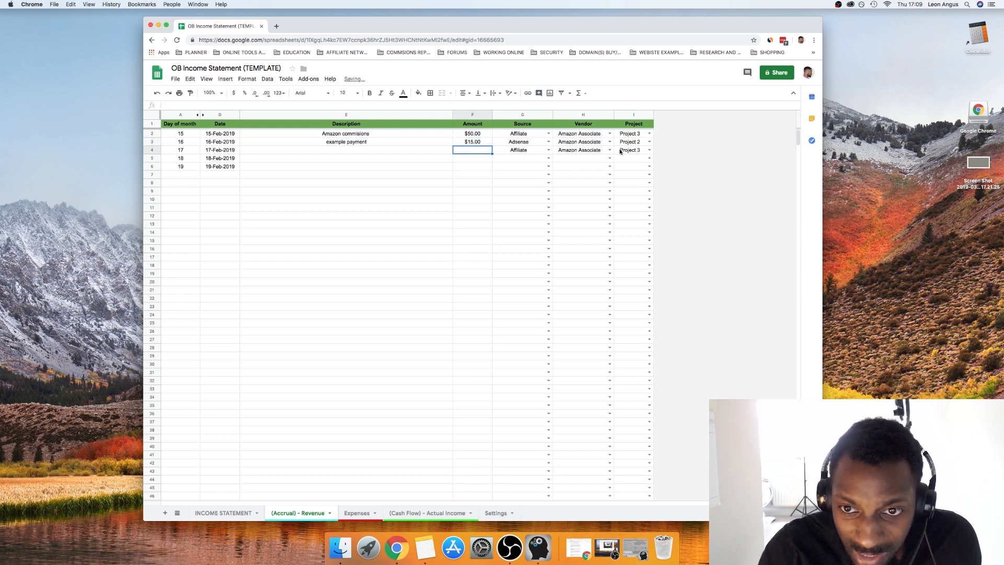
left_click(649, 142)
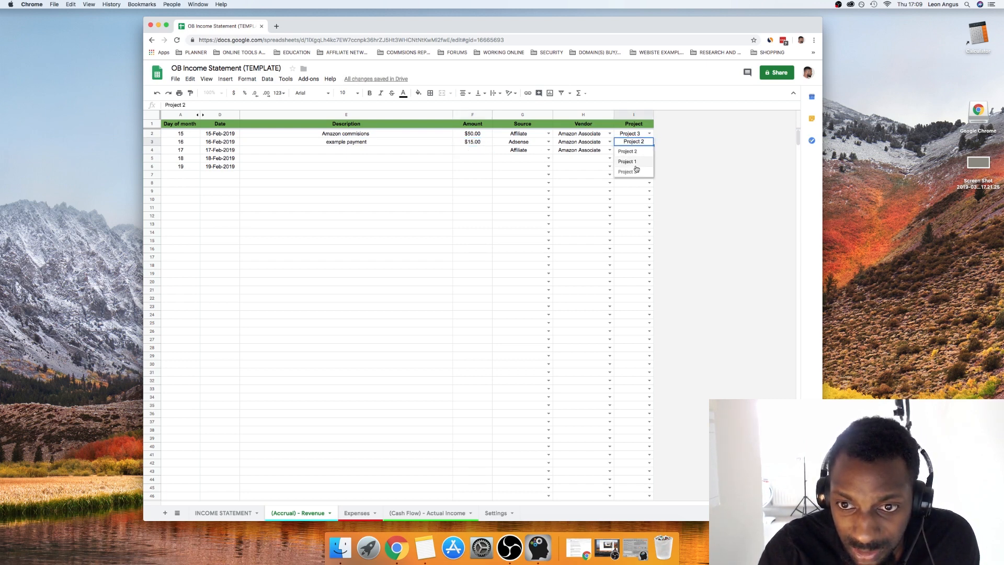
left_click(633, 167)
Inspect the February Total Revenue, Adsense and Affiliate cells on the INCOME STATEMENT sheet, and switch the Type to Cashflow.
left_click(236, 513)
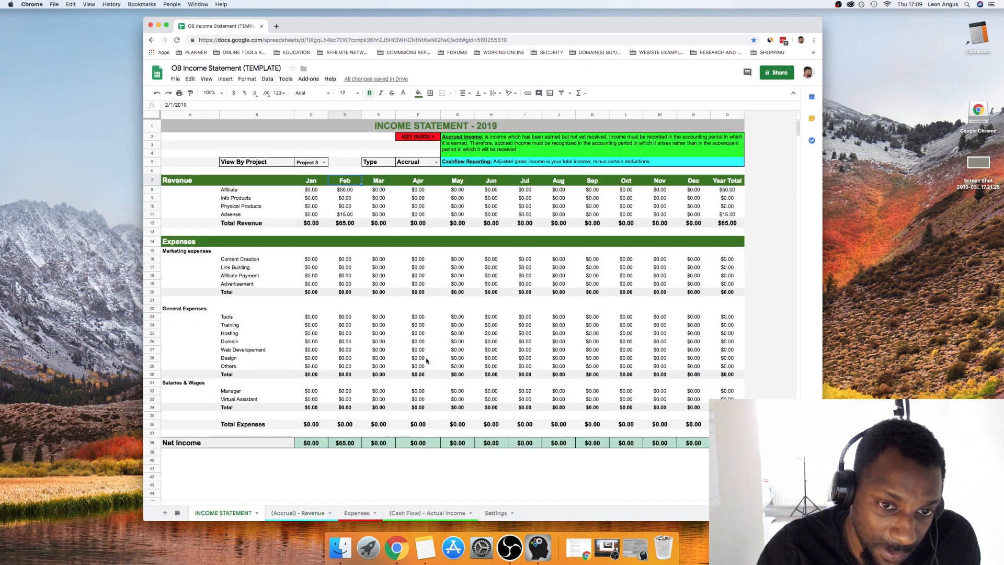
left_click(350, 225)
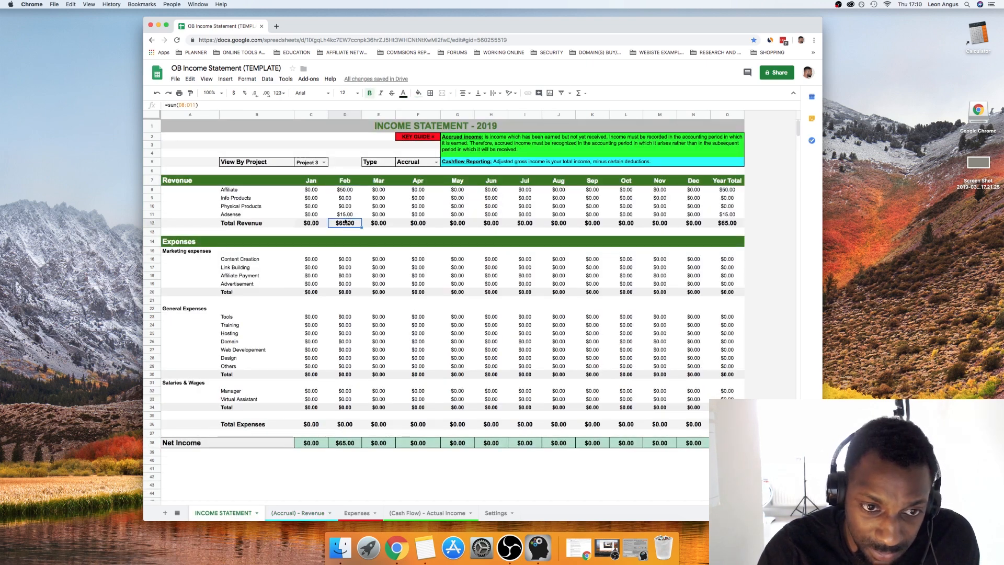
left_click(346, 215)
left_click(346, 191)
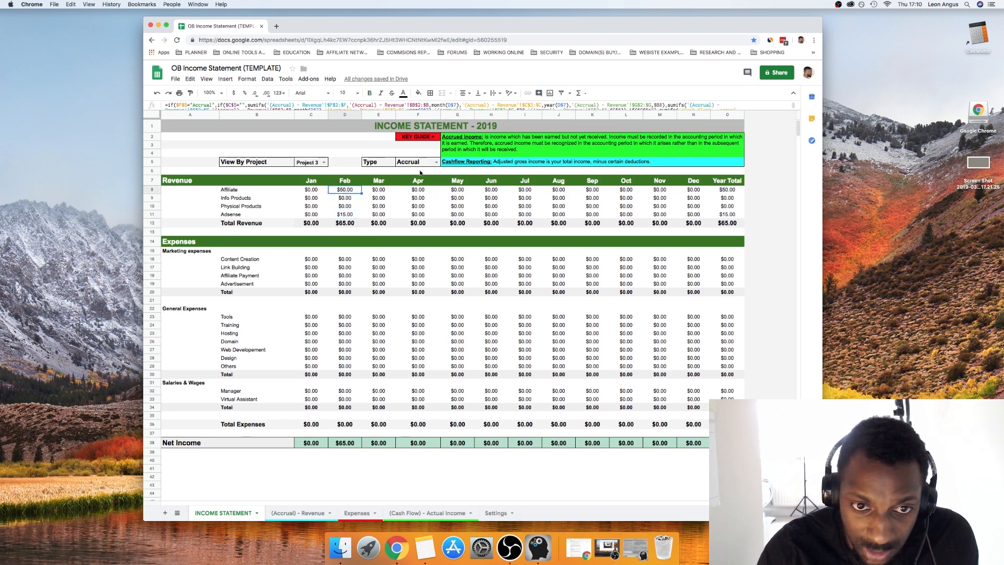
left_click(436, 163)
left_click(409, 182)
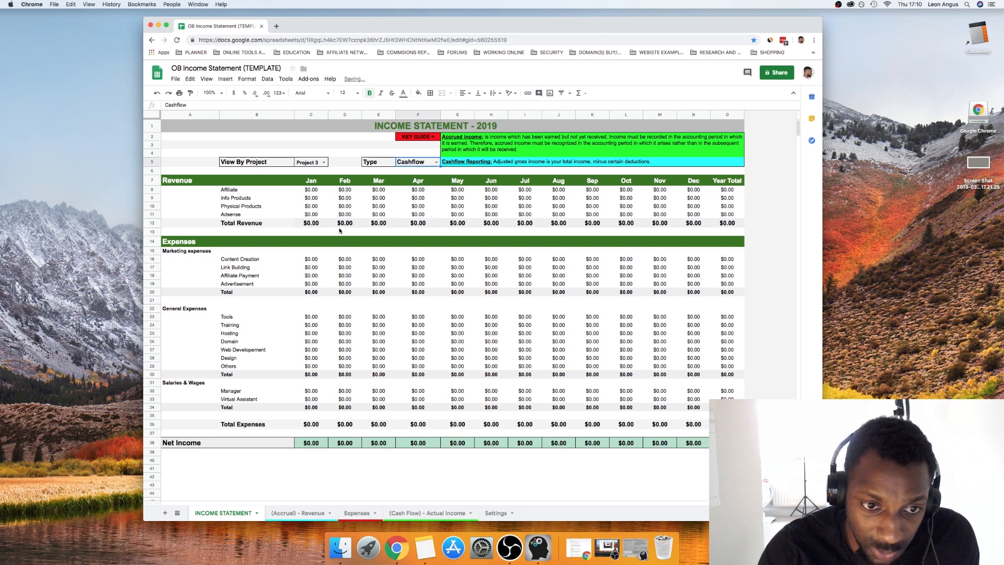
Switch the Type back to Accrual and open the (Cash Flow) - Actual Income sheet.
left_click(436, 162)
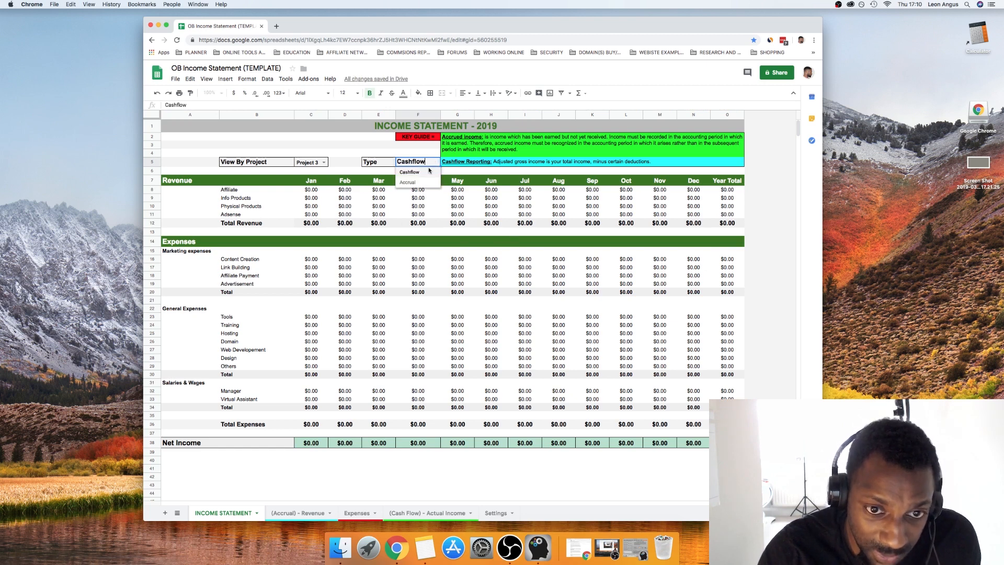
left_click(429, 172)
left_click(432, 518)
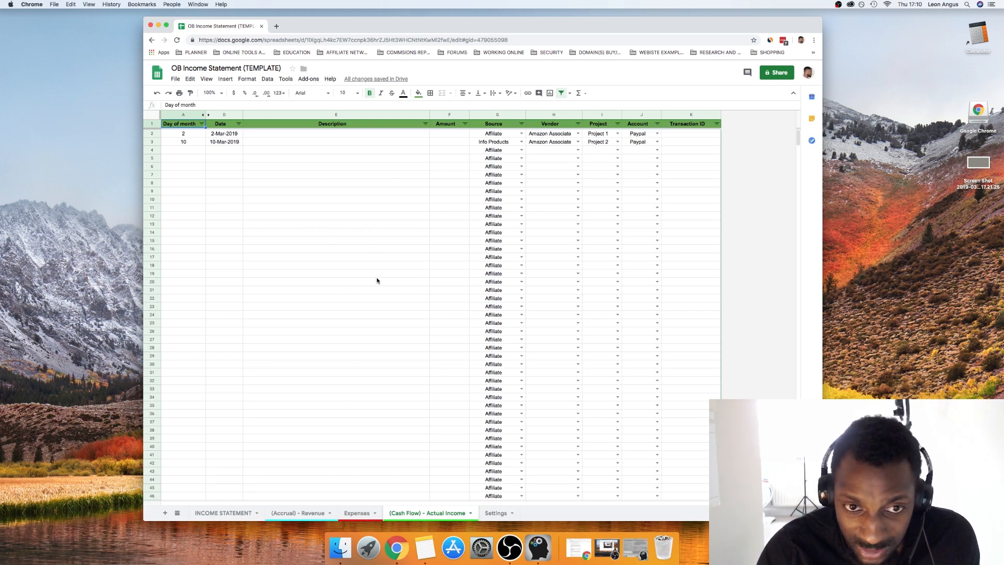
Examine the row 2 income entry, checking its Date and Description cells without changing them.
left_click(283, 184)
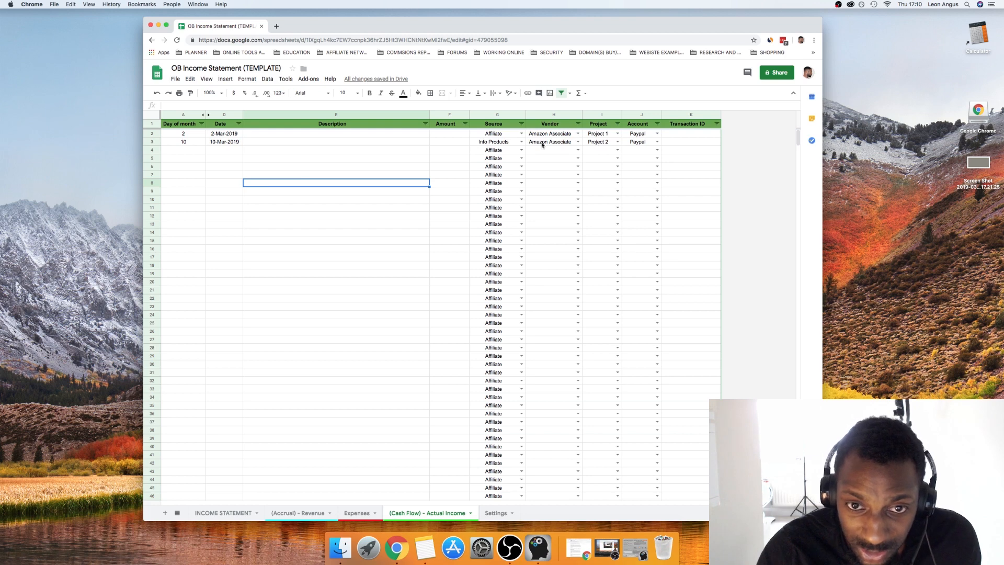
left_click(370, 136)
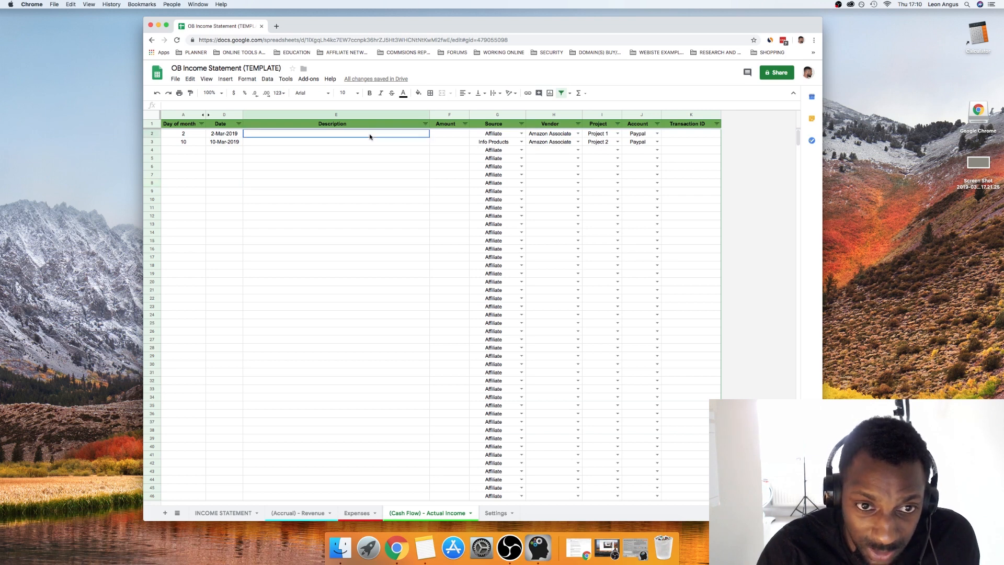
double_click(229, 135)
left_click(284, 150)
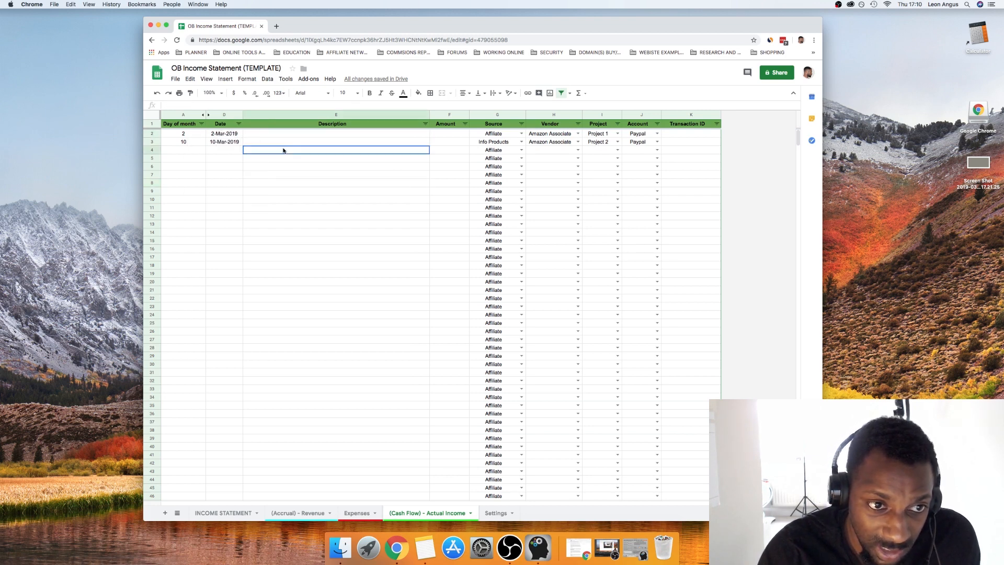
left_click(396, 136)
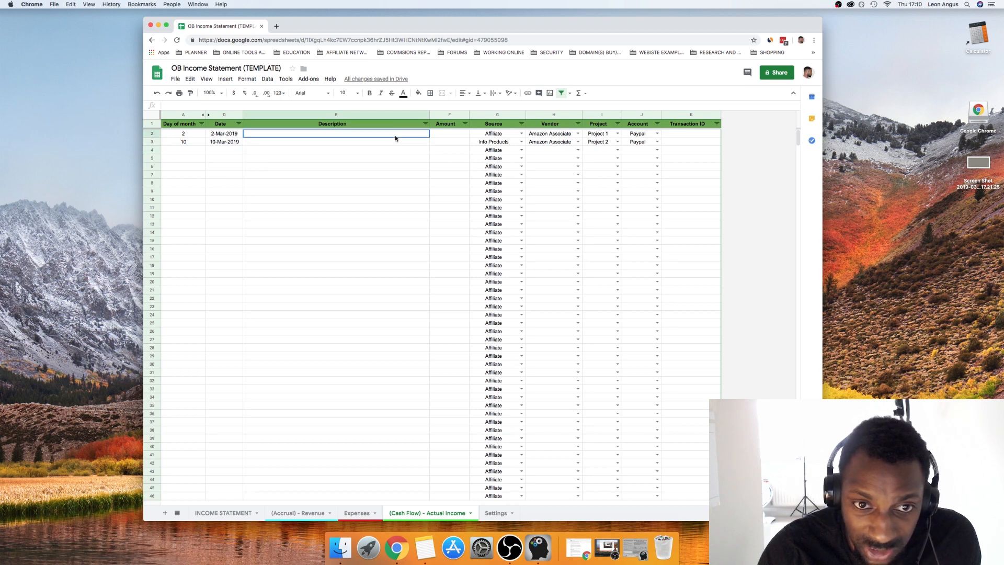
Enter an amount of 50 in row 2, with Affiliate as the source and Amazon Associate as the vendor.
left_click(442, 137)
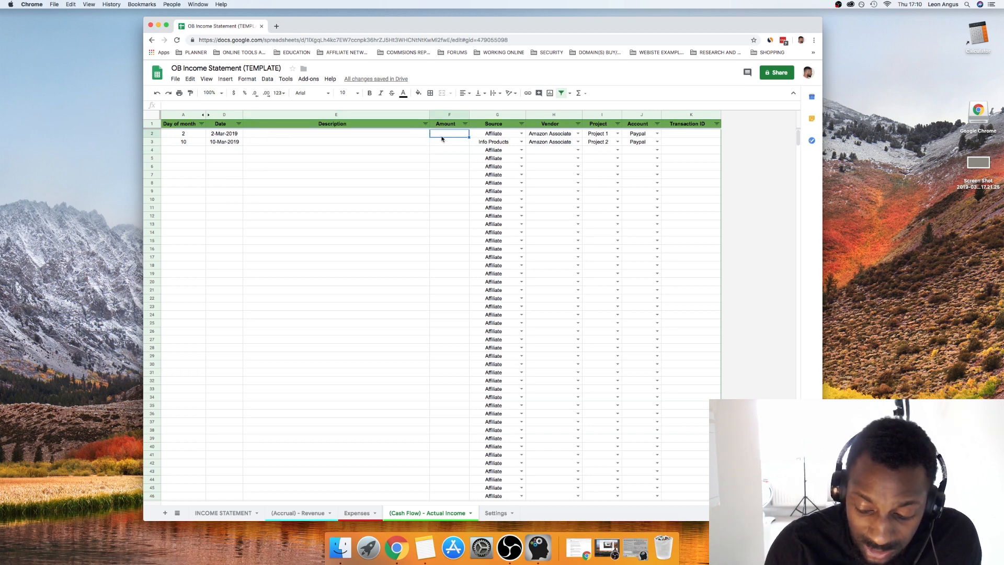
type("50")
key("Return")
left_click(520, 134)
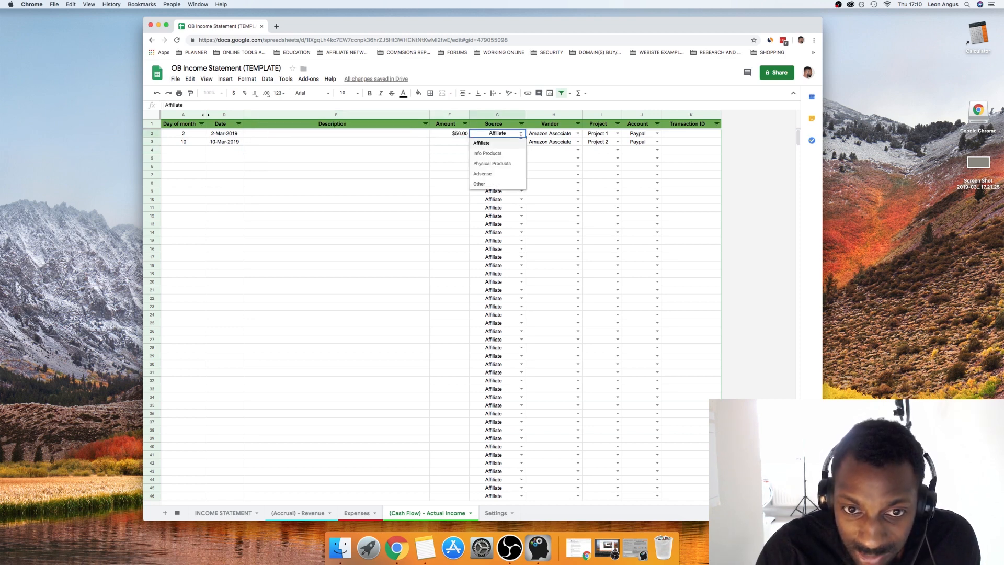
left_click(507, 147)
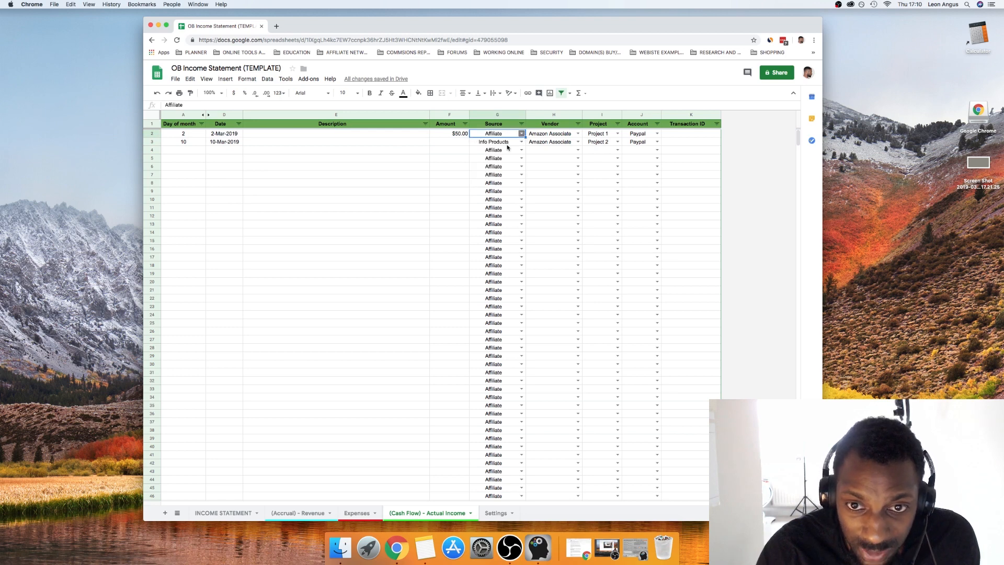
left_click(576, 134)
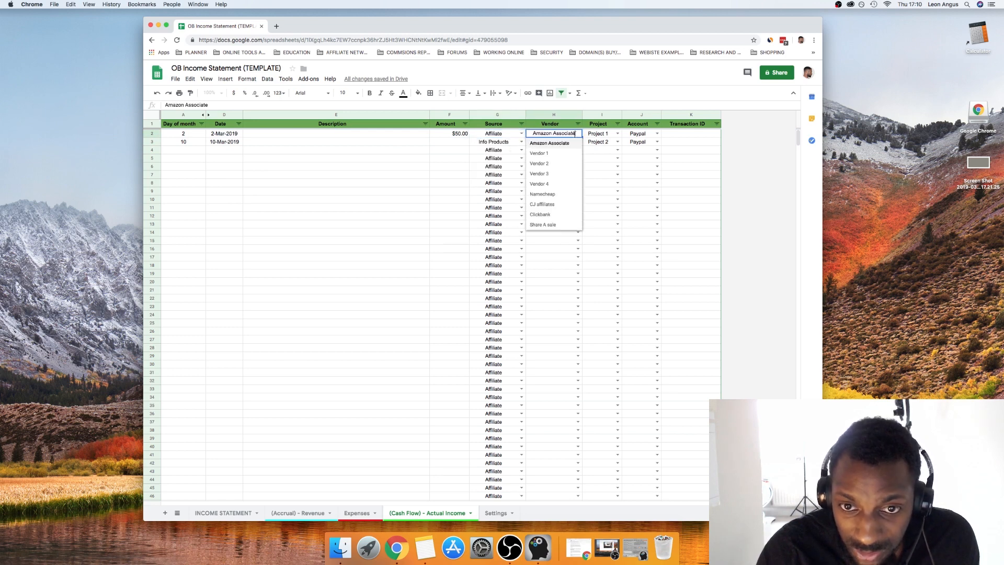
left_click(571, 143)
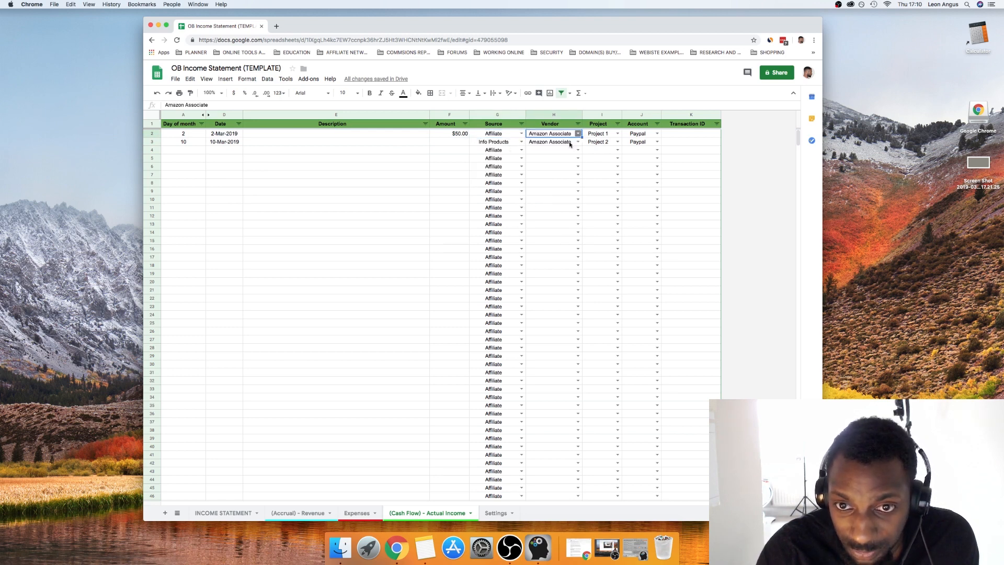
Set the account of row 2 to Stripe and select its Transaction ID cell.
left_click(639, 133)
left_click(656, 134)
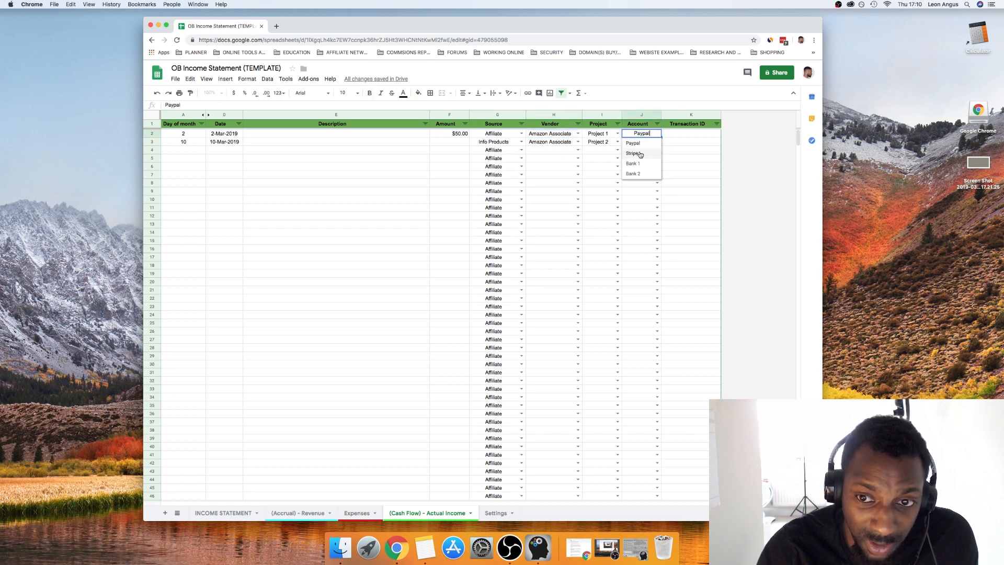
left_click(633, 153)
left_click(685, 134)
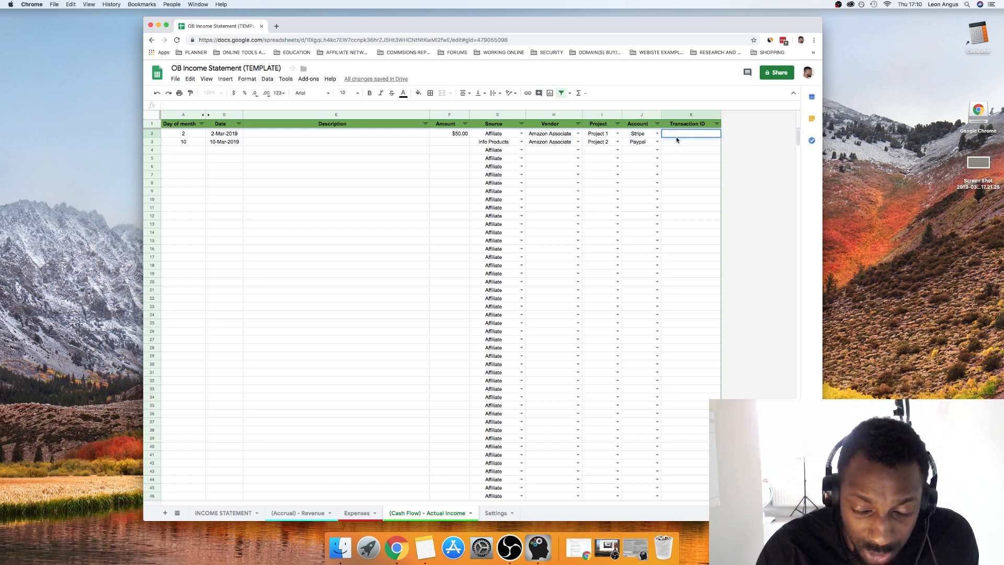
left_click(675, 140)
left_click(675, 136)
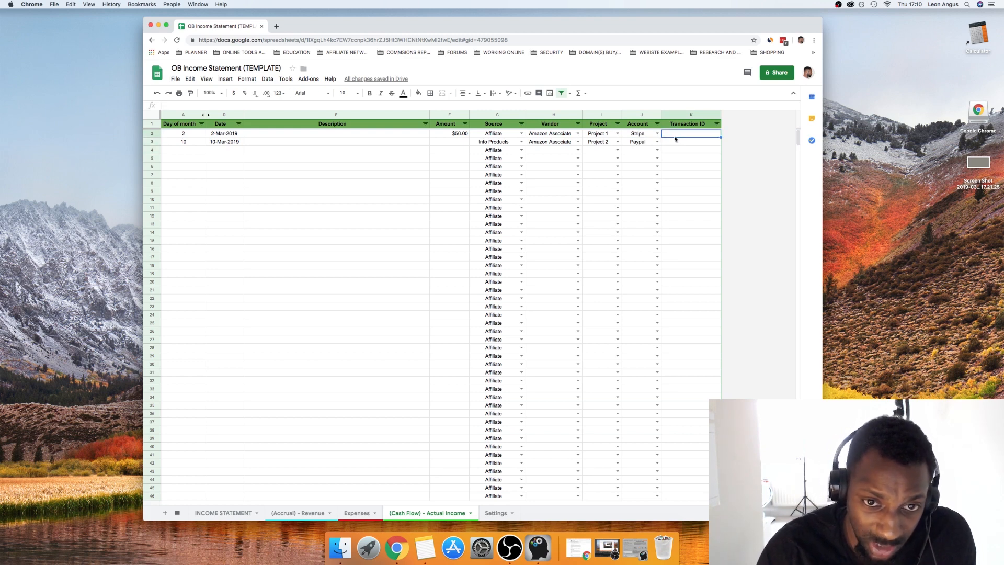
Center-align the whole Description column.
double_click(345, 135)
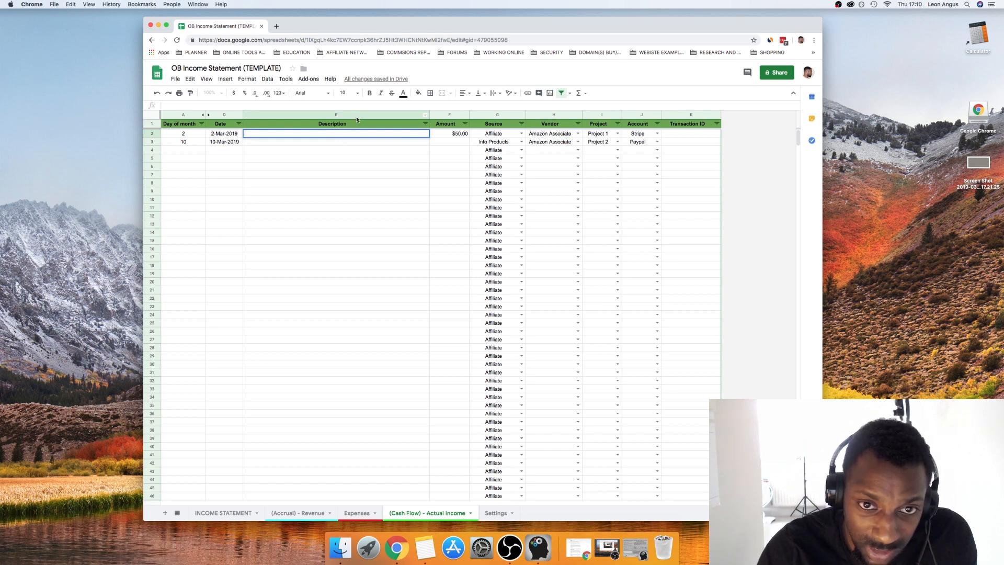
left_click(357, 116)
left_click(463, 94)
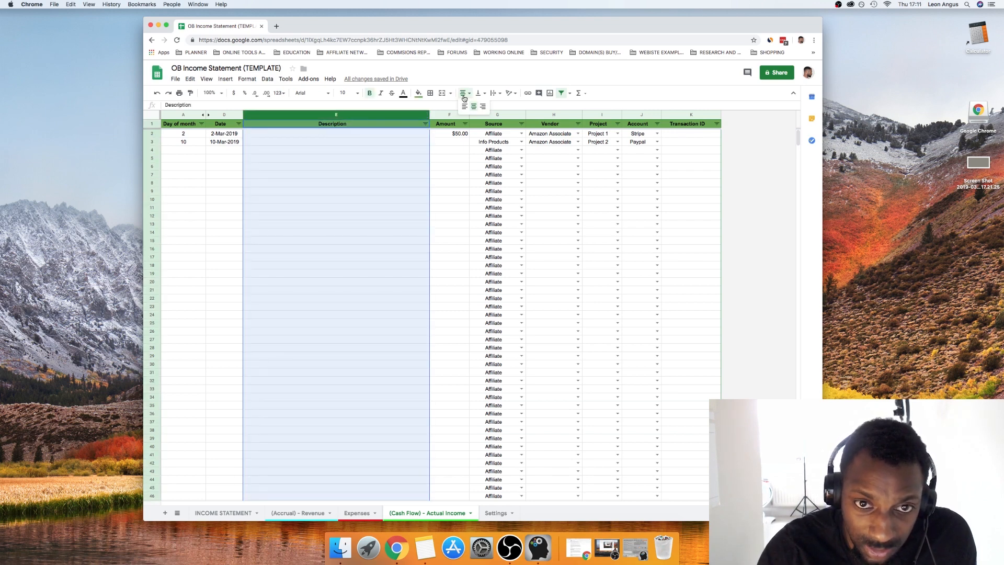
left_click(465, 105)
Enter "Amazon earnings" as the description of the income entry in row 2.
left_click(353, 135)
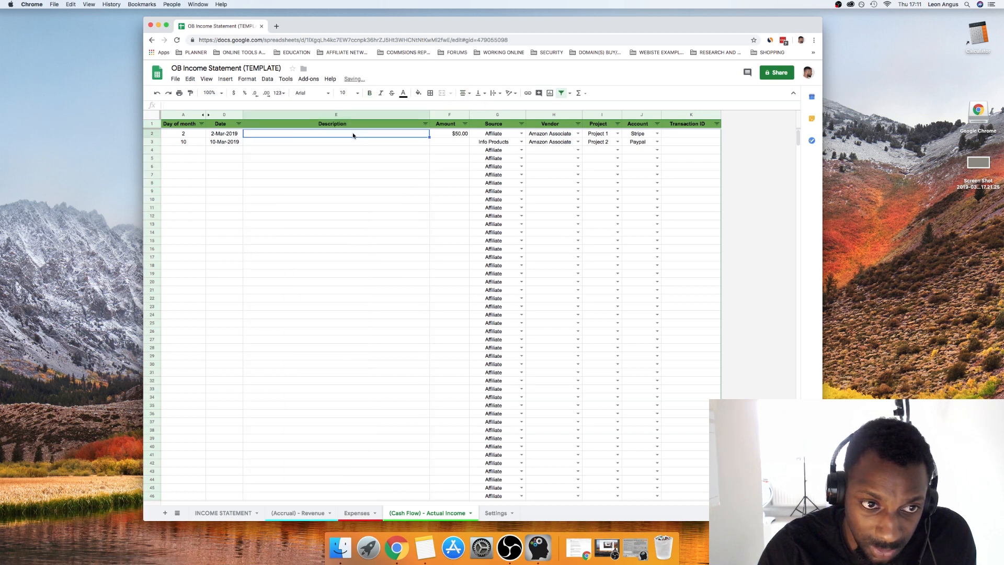
type("Amazon")
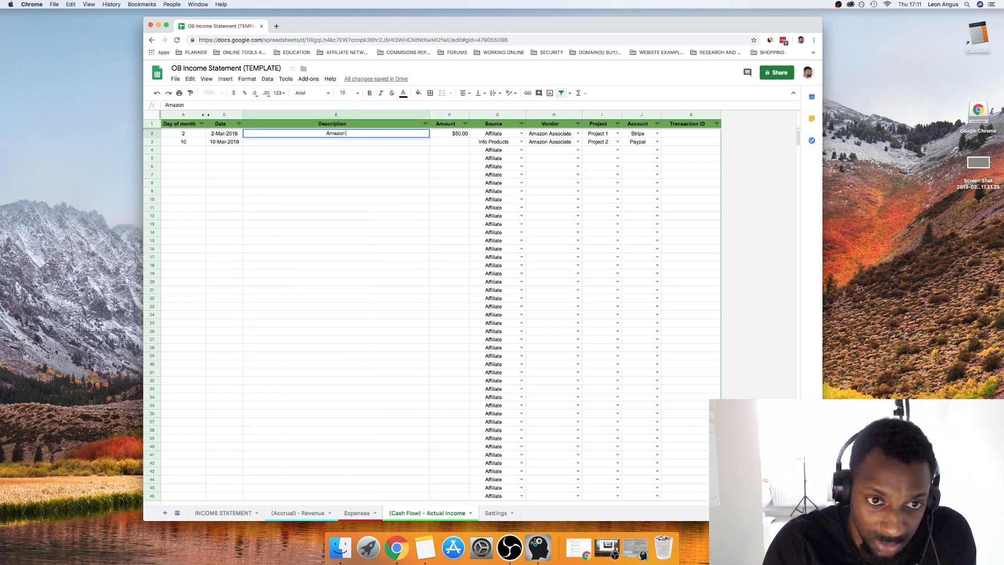
type(" earnings")
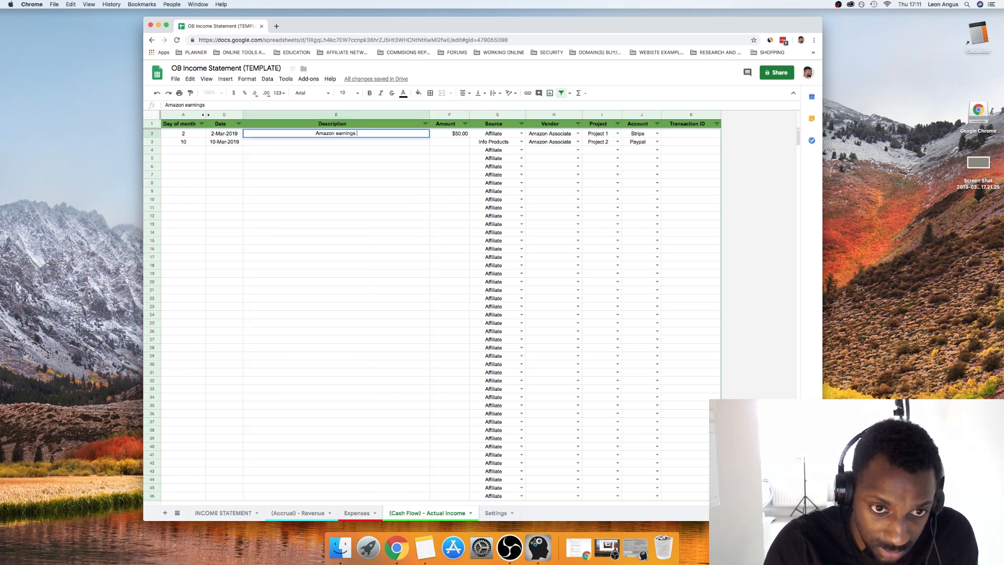
left_click(356, 151)
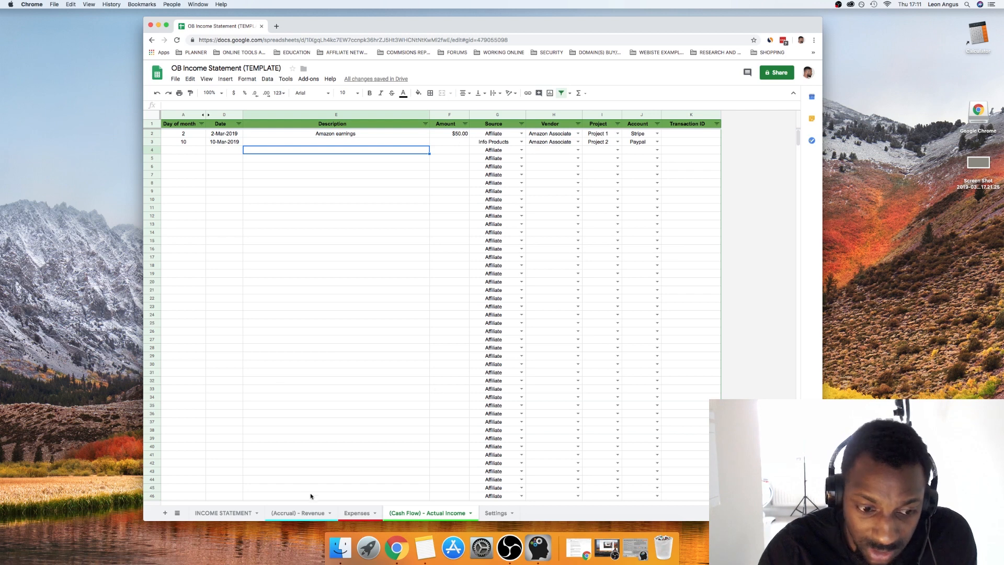
On the INCOME STATEMENT sheet, set the Type to Cashflow and the project view to Project 1, and inspect March's Total Revenue.
left_click(235, 514)
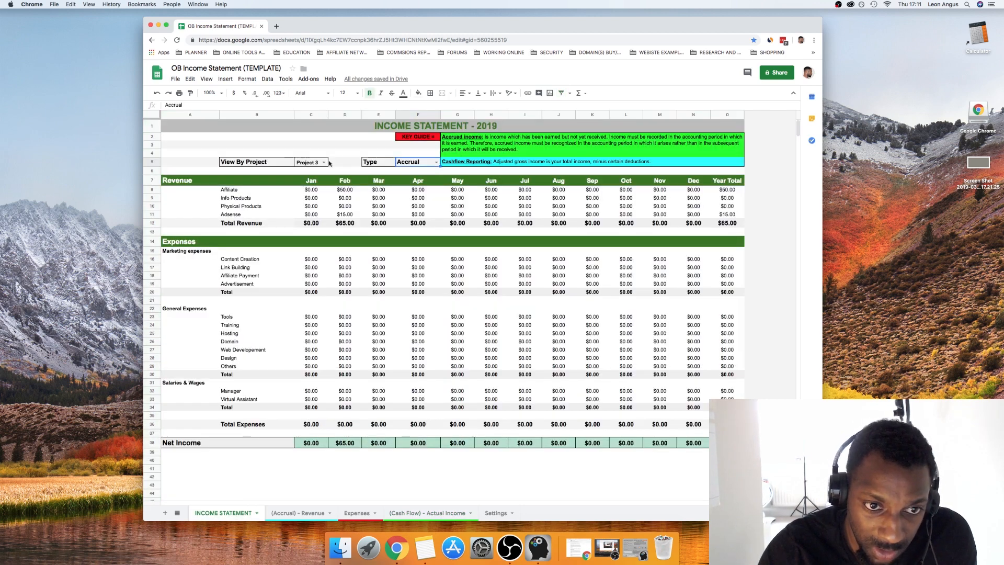
left_click(435, 162)
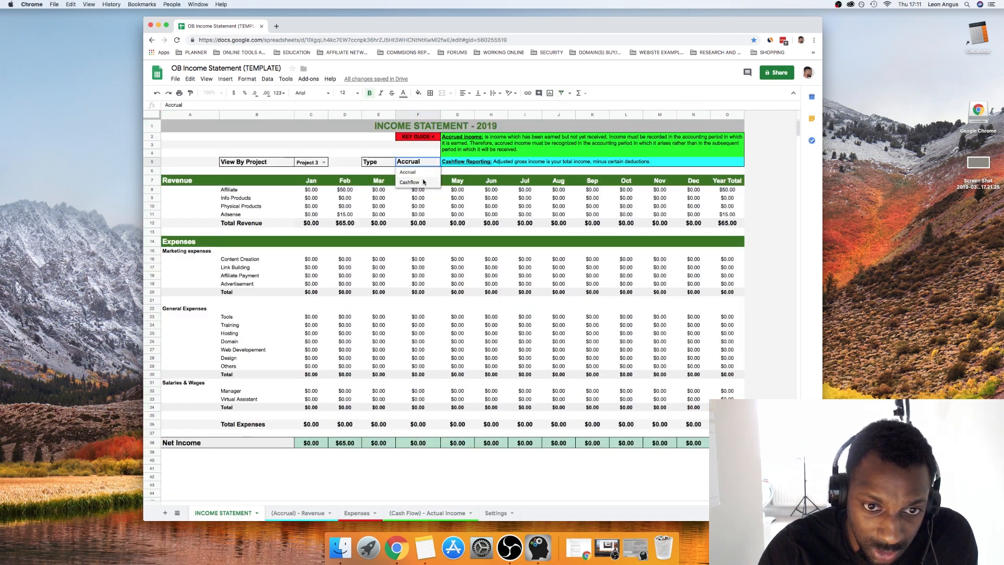
left_click(424, 182)
left_click(323, 162)
left_click(313, 183)
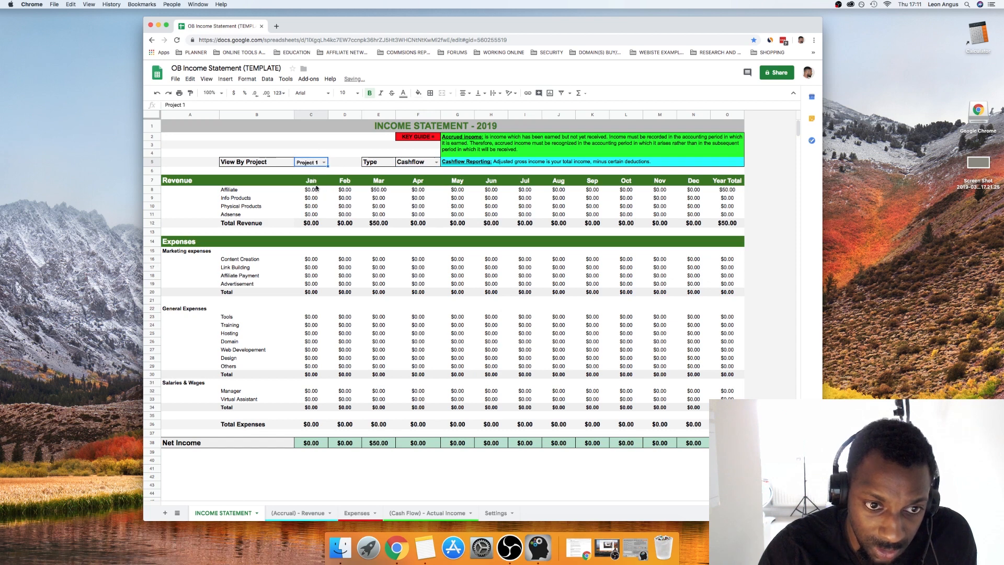
left_click(384, 223)
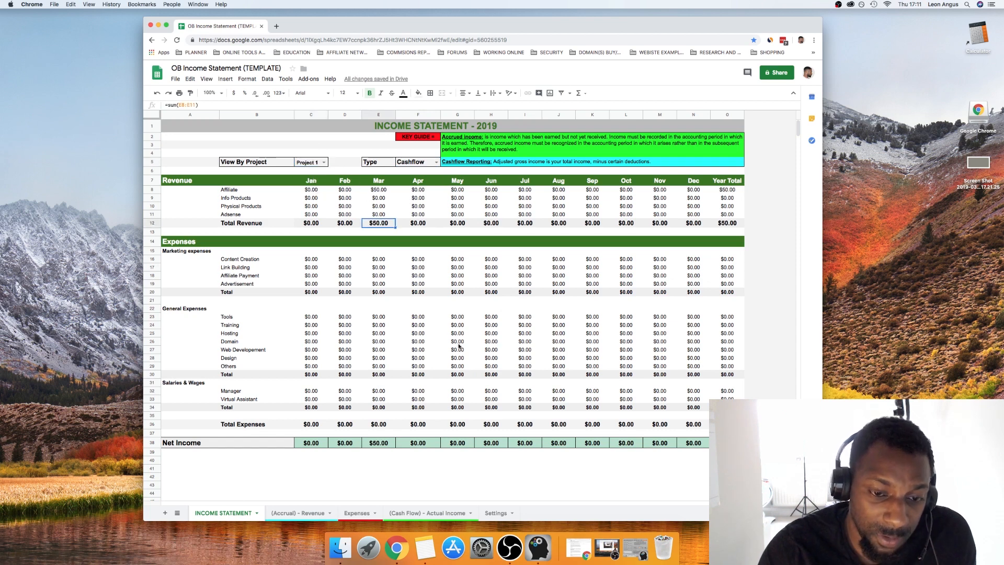
Check the date of row 2 on the (Cash Flow) - Actual Income sheet without changing it.
left_click(437, 510)
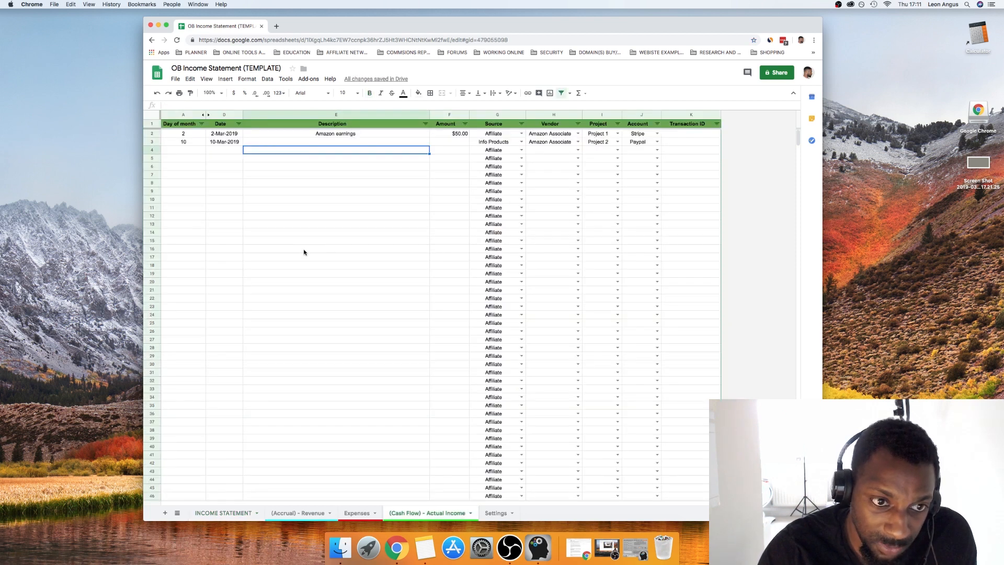
left_click(224, 134)
double_click(224, 134)
left_click(336, 208)
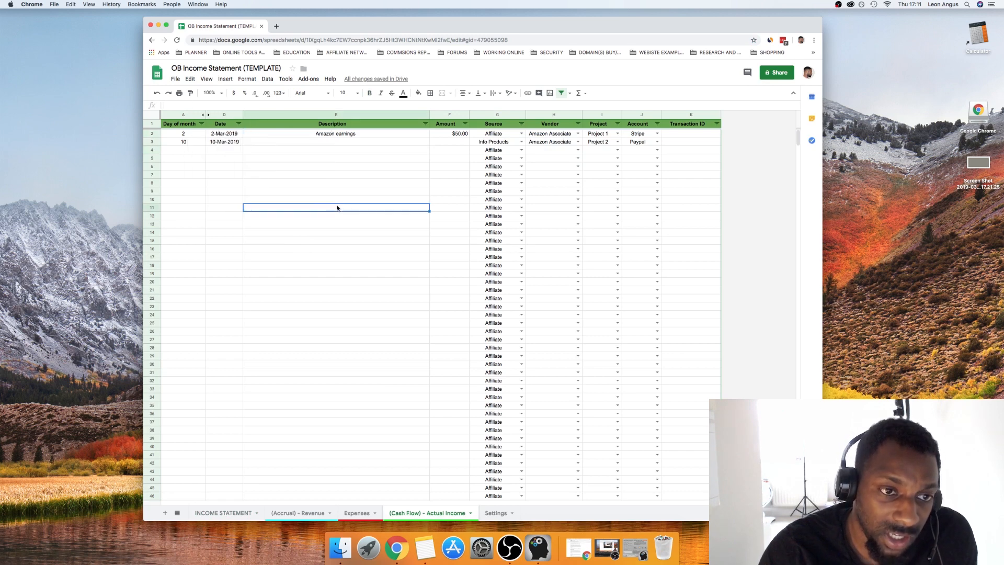
Inspect the date behind the March column heading on the INCOME STATEMENT sheet and leave it as it is.
left_click(231, 513)
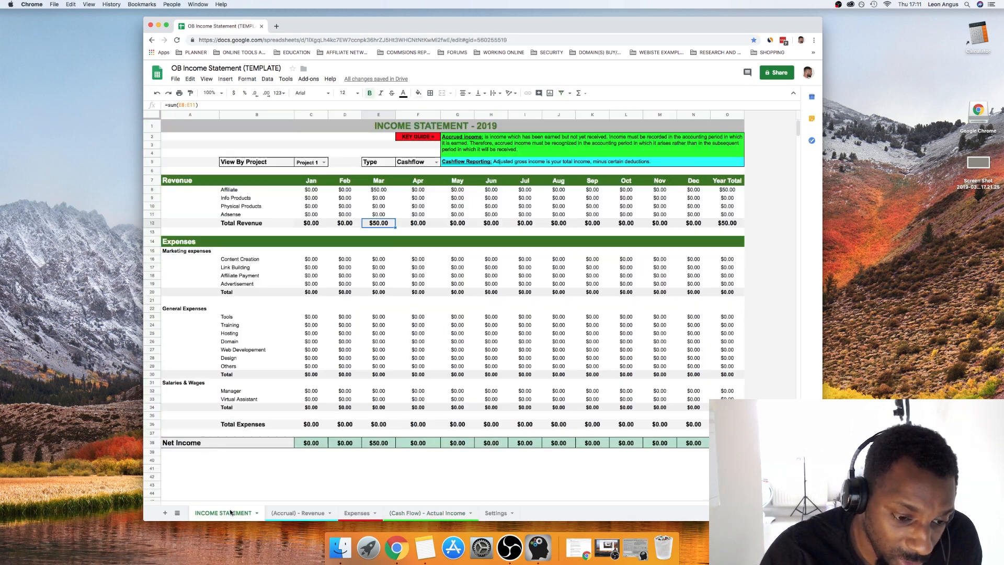
left_click(382, 181)
double_click(385, 181)
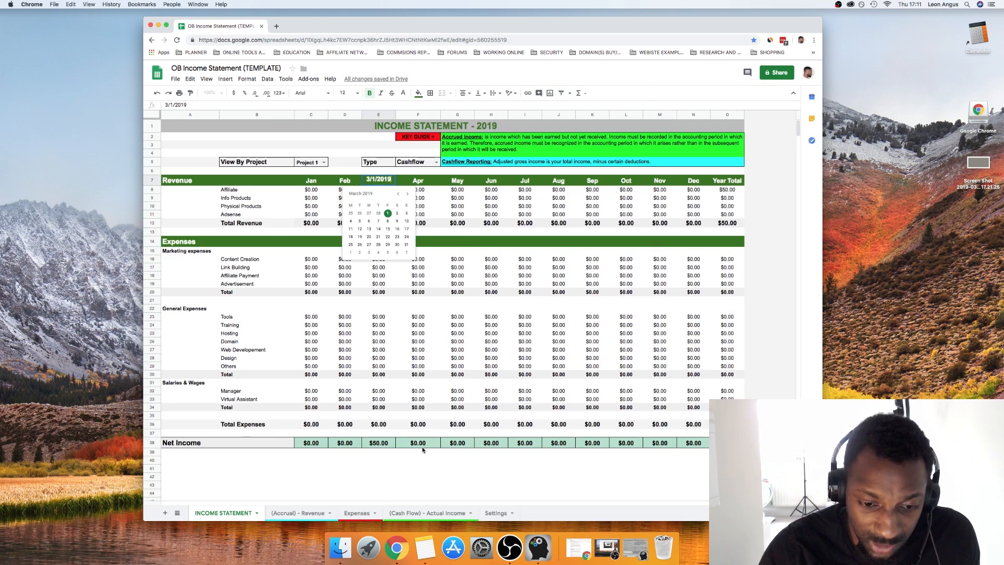
left_click(418, 468)
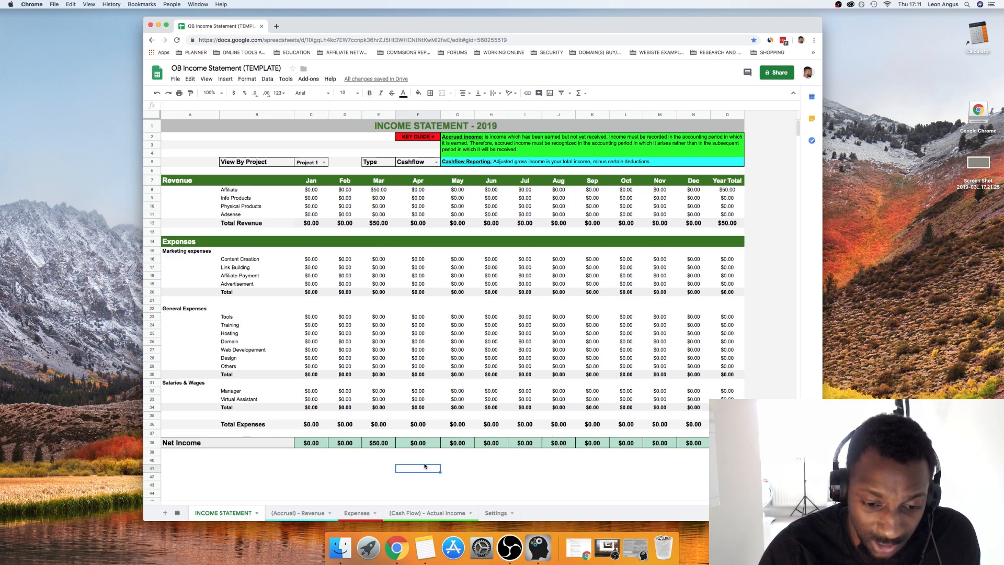
Recheck row 2's date in its calendar on the (Cash Flow) - Actual Income sheet and compare the entry with the INCOME STATEMENT.
left_click(433, 512)
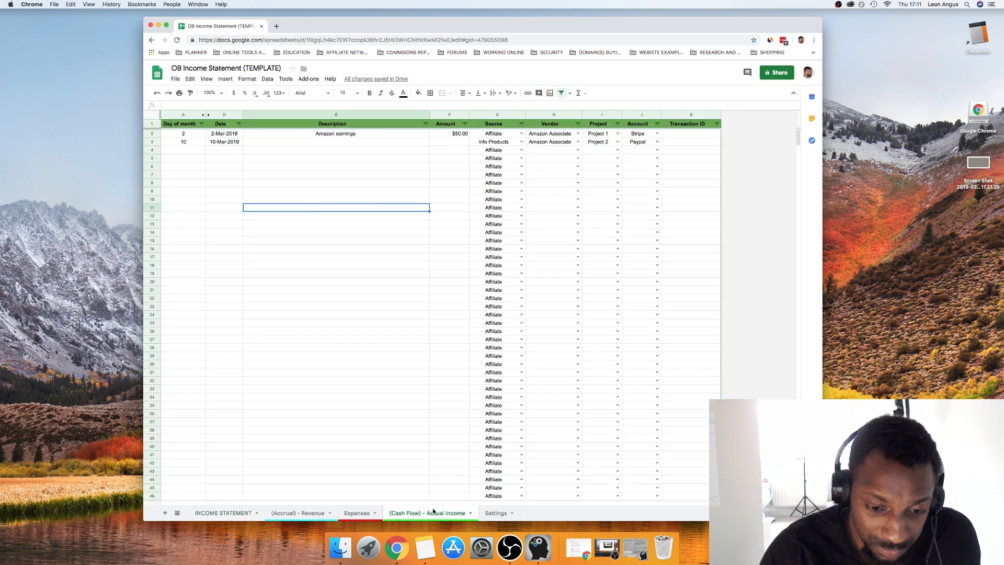
left_click(226, 135)
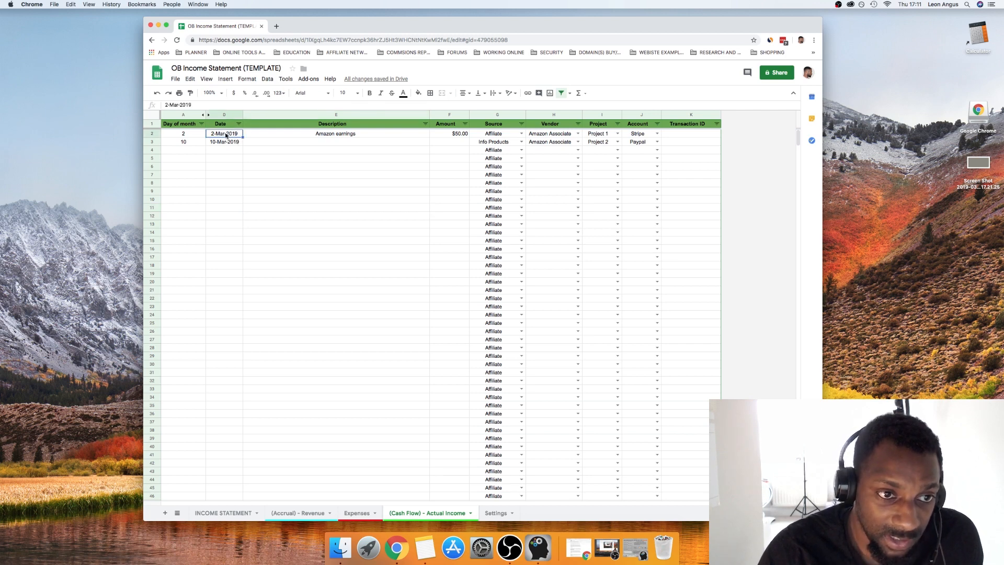
double_click(226, 134)
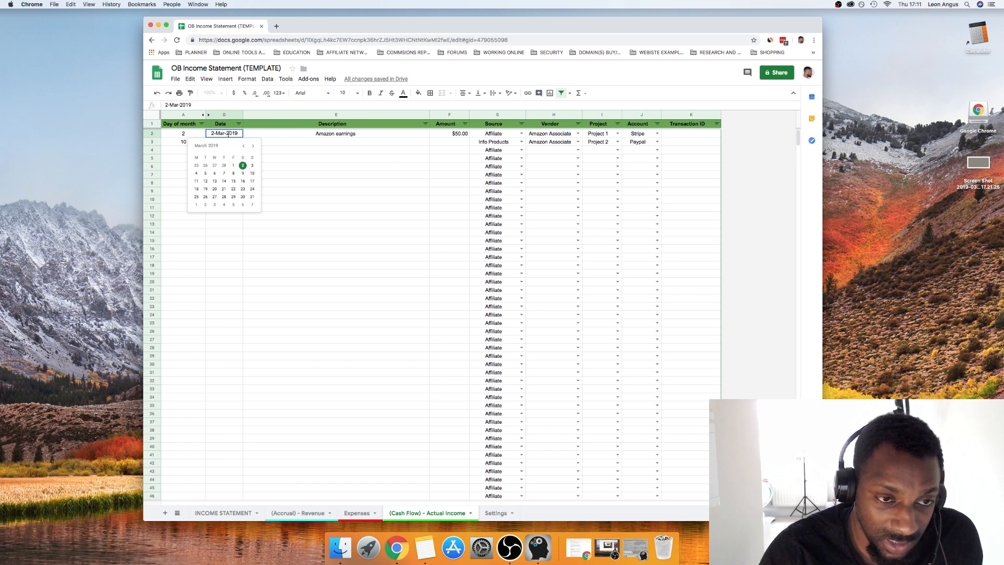
left_click(314, 185)
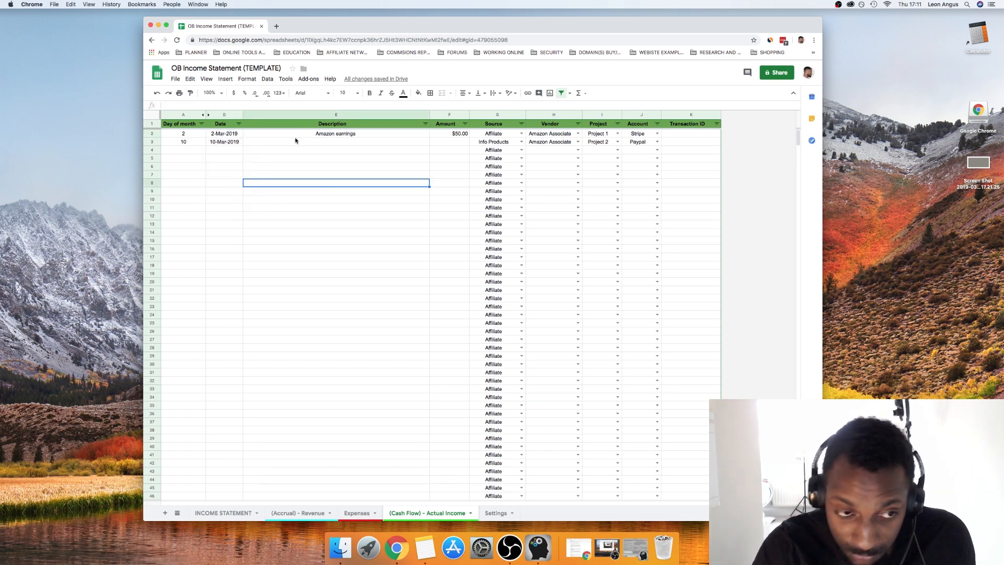
left_click(223, 513)
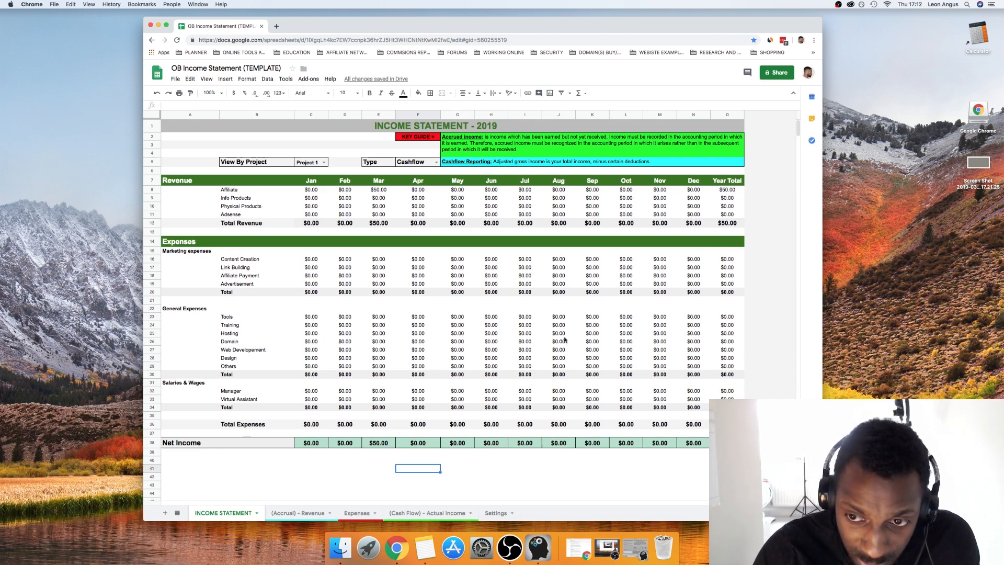
left_click(419, 510)
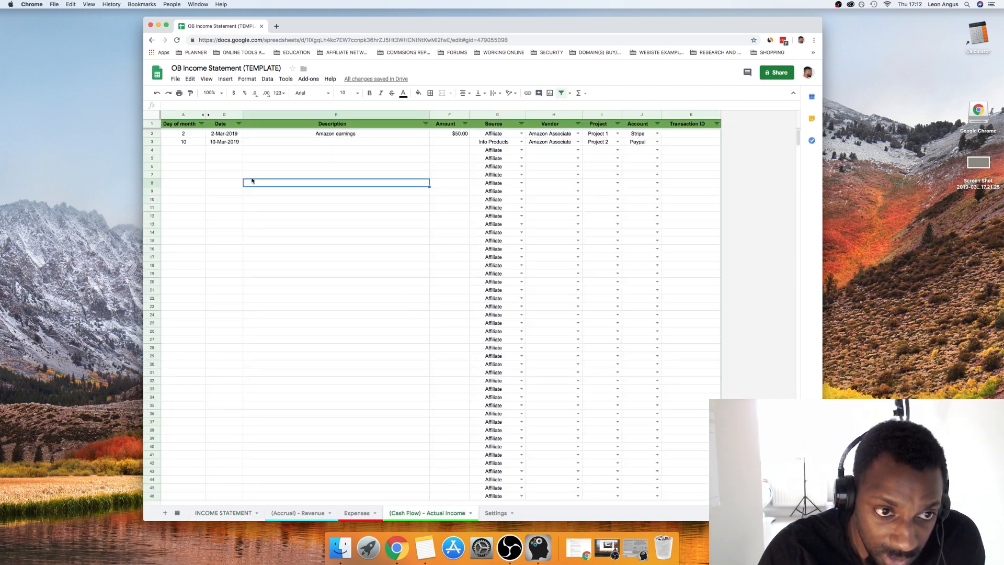
Clear the amount and the description of row 2 on the (Cash Flow) - Actual Income sheet.
left_click(441, 136)
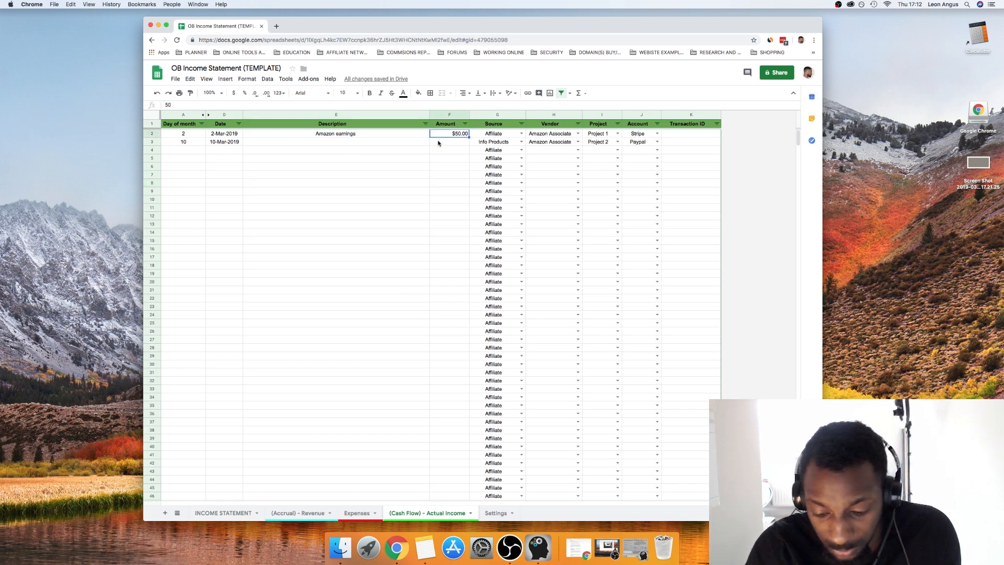
key("Delete")
left_click(397, 163)
left_click(352, 137)
key("Delete")
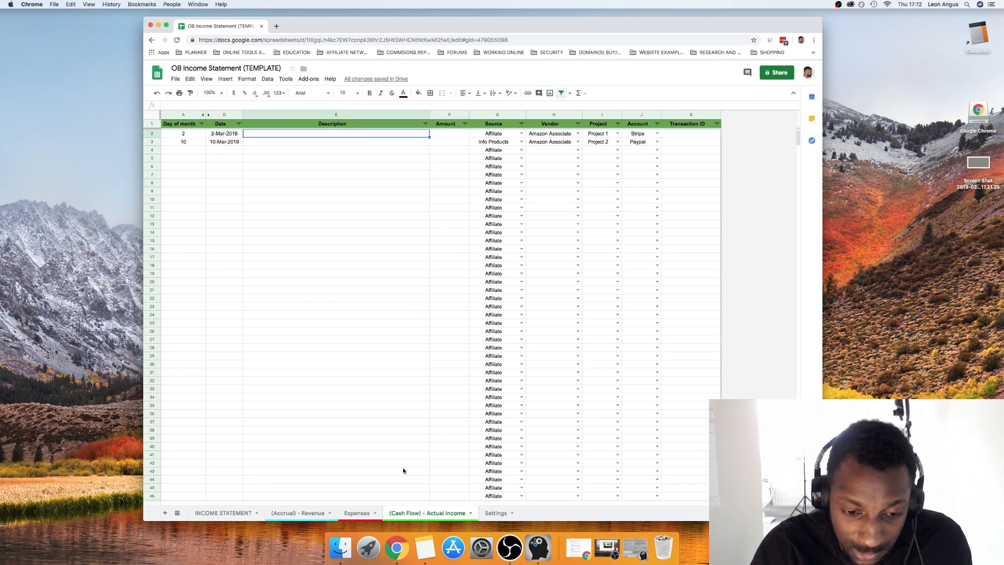
On the Expenses sheet, enter "content" as the description of the row 2 expense.
left_click(360, 513)
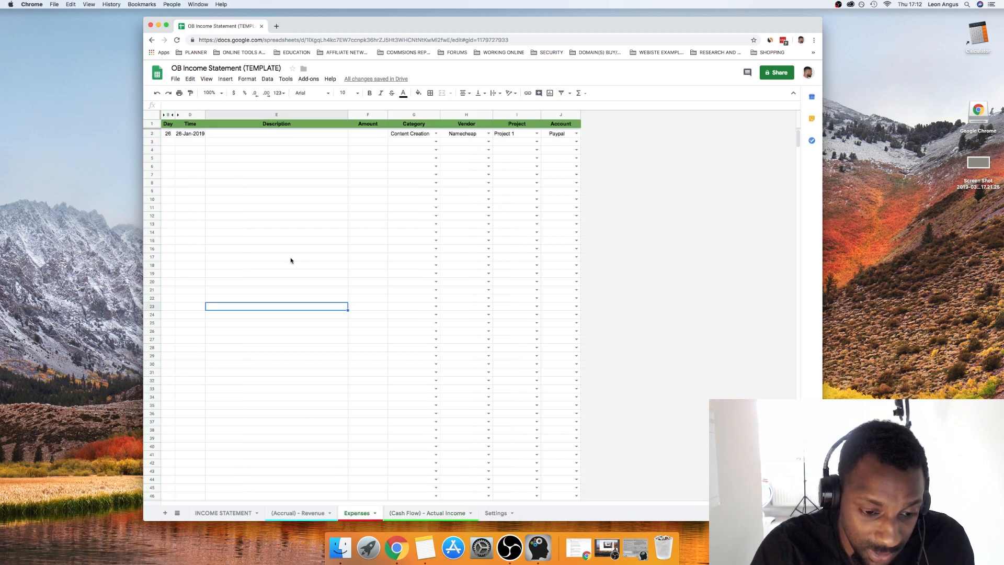
double_click(196, 135)
left_click(255, 185)
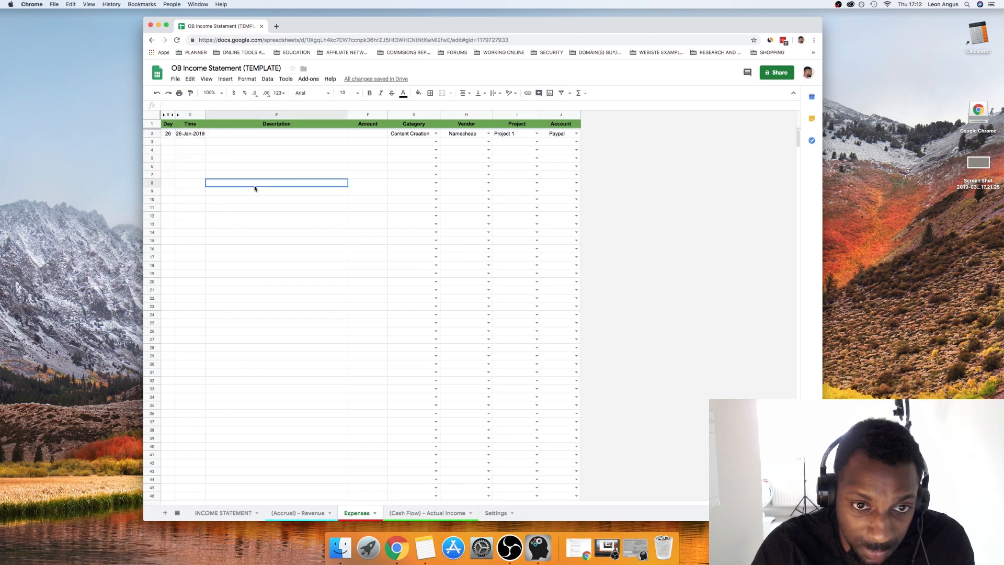
left_click(283, 131)
double_click(283, 133)
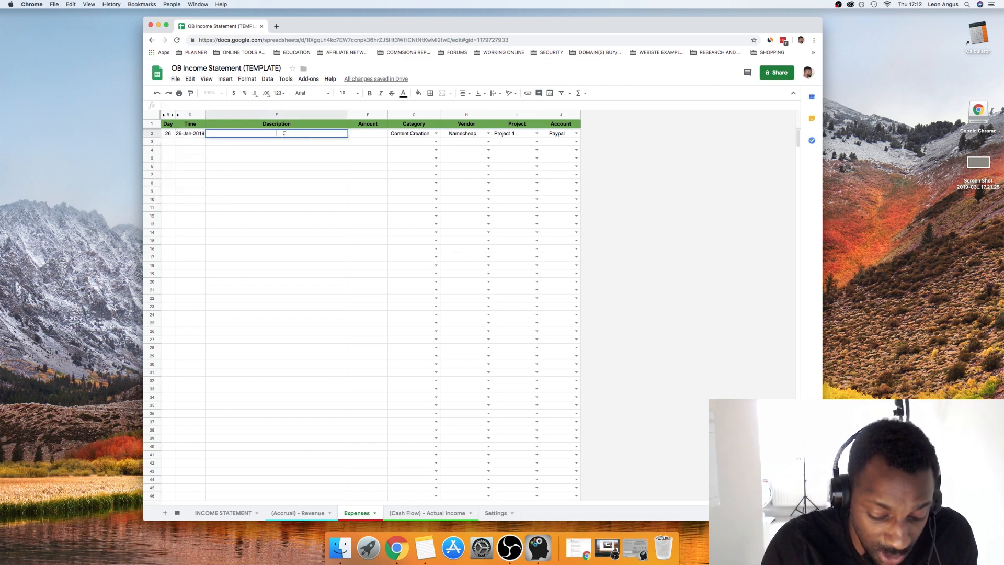
type("con")
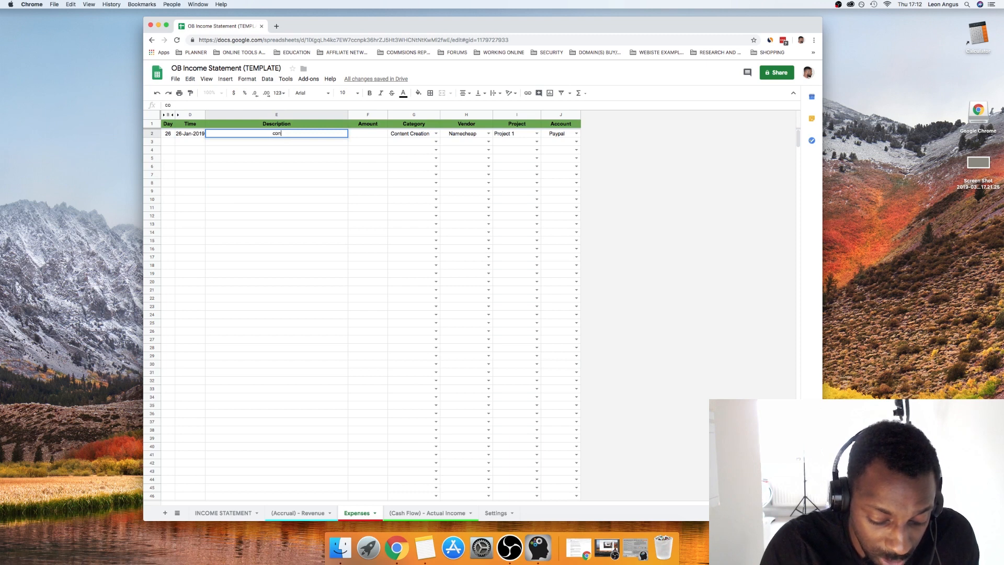
type("tent")
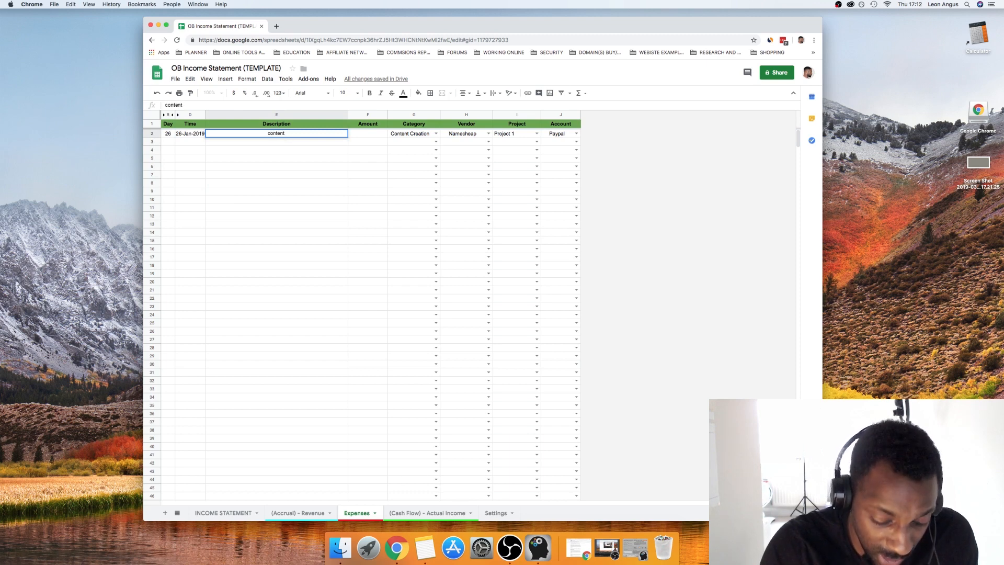
Set the row 2 expense's amount to 15 and choose Content Creation as its category.
left_click(420, 137)
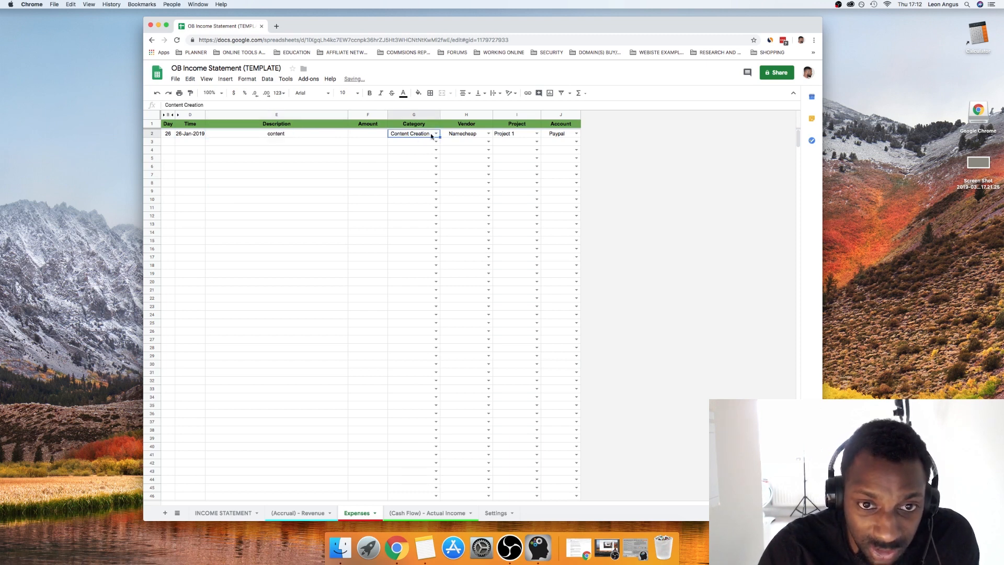
left_click(435, 134)
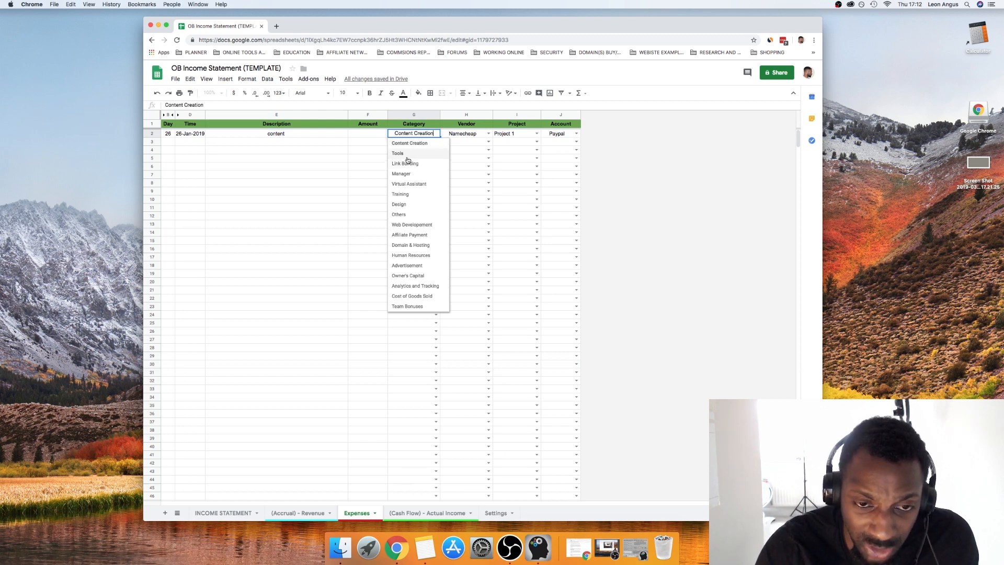
double_click(379, 137)
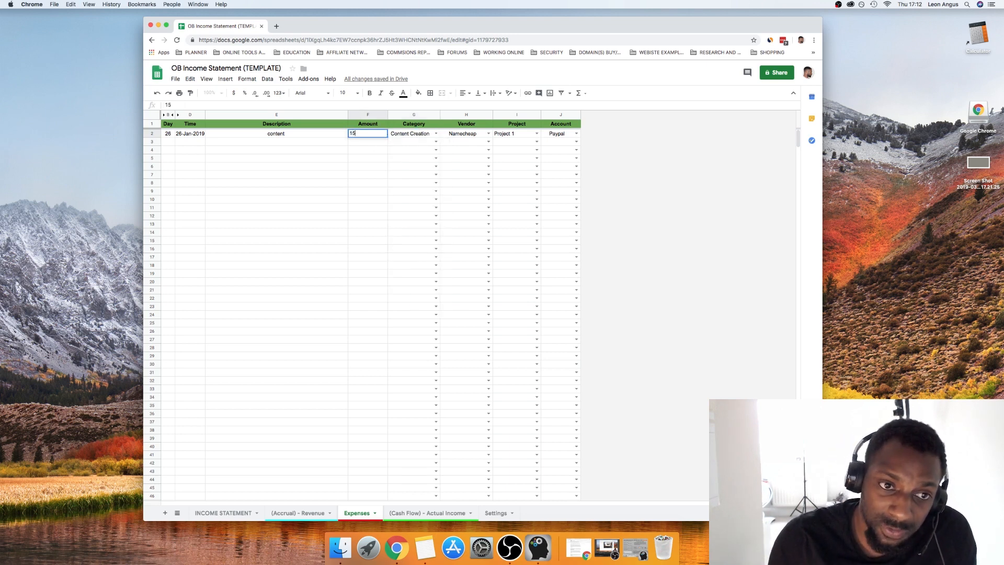
key("Return")
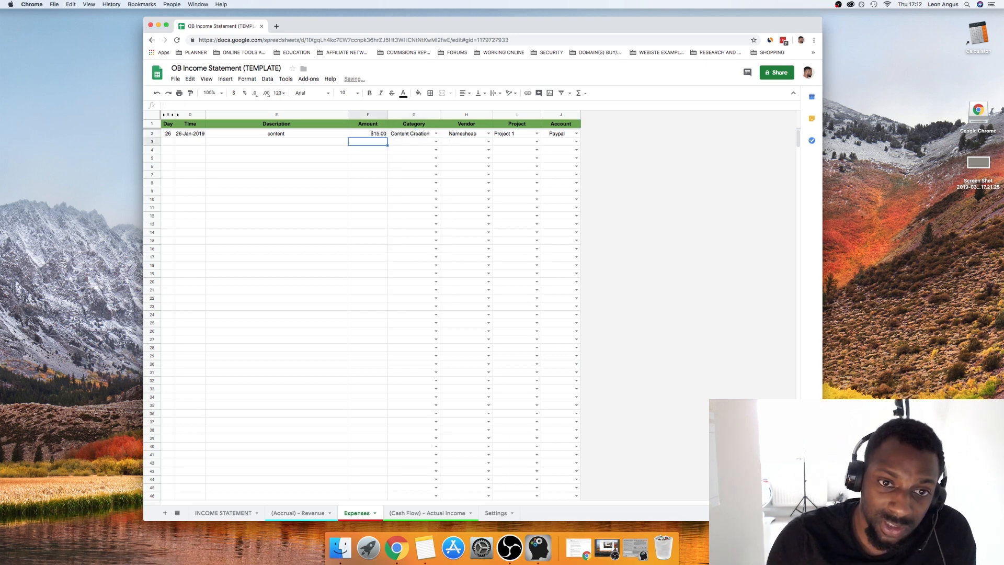
left_click(434, 134)
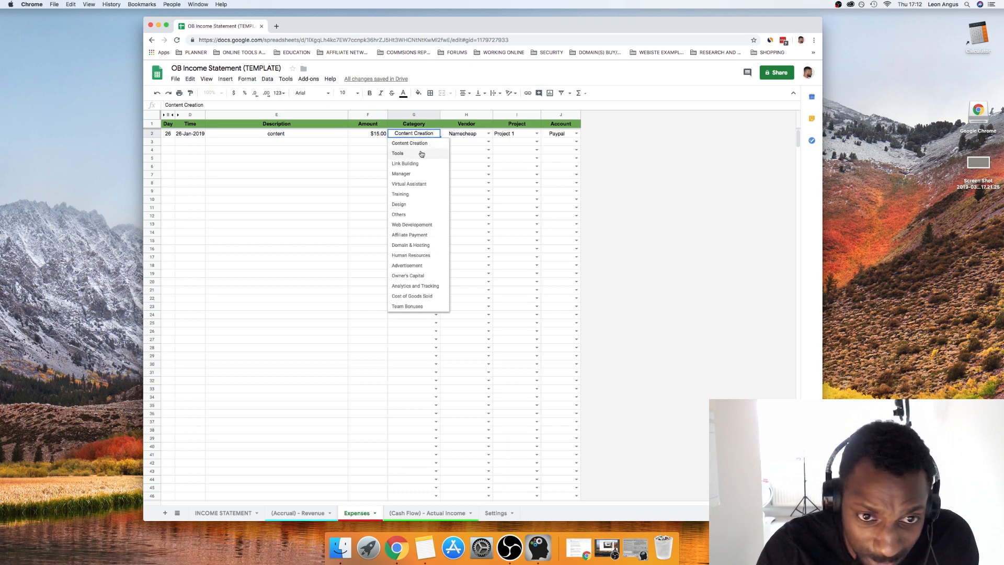
left_click(405, 144)
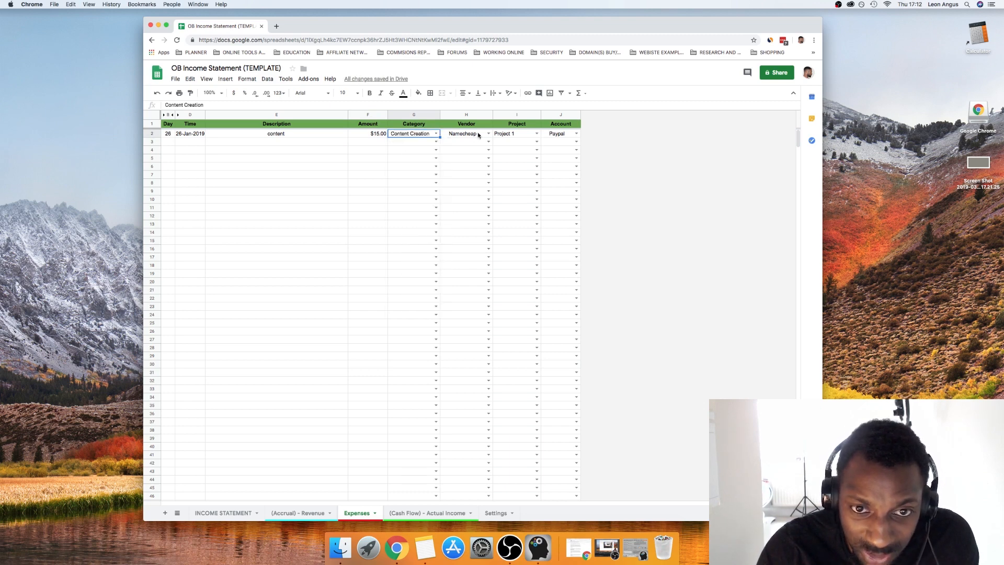
Assign the row 2 expense to Vendor 1 and Project 2.
left_click(486, 134)
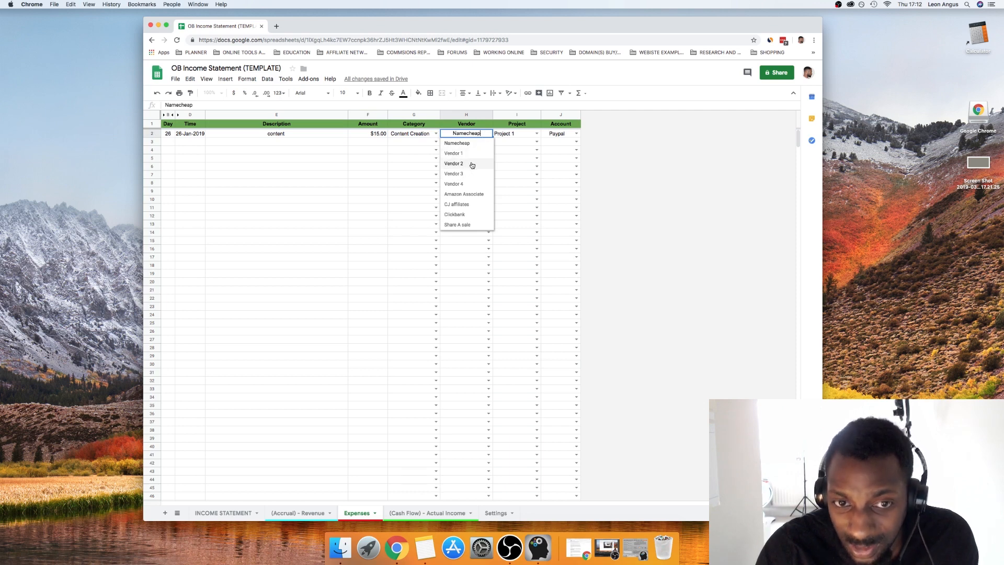
left_click(469, 153)
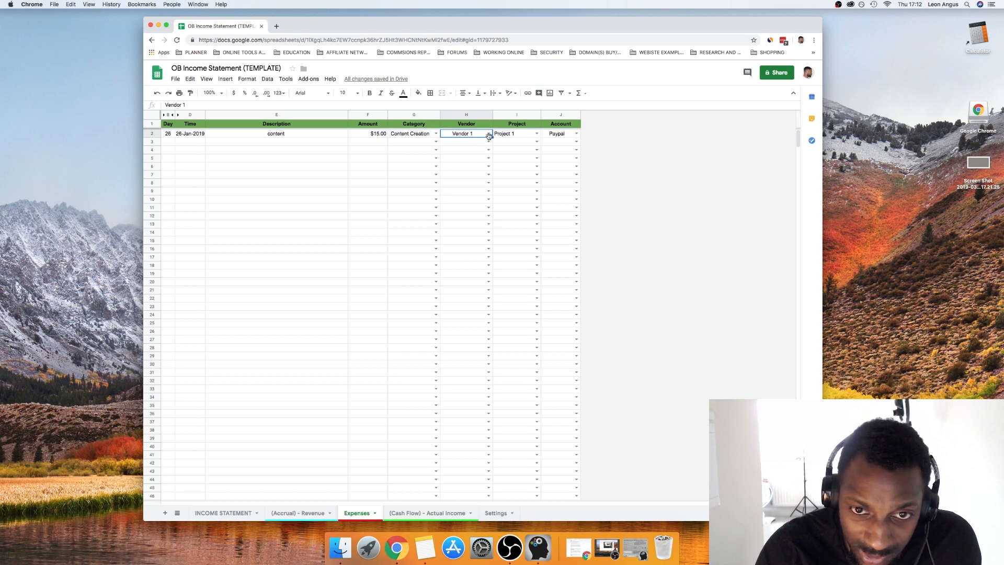
left_click(537, 135)
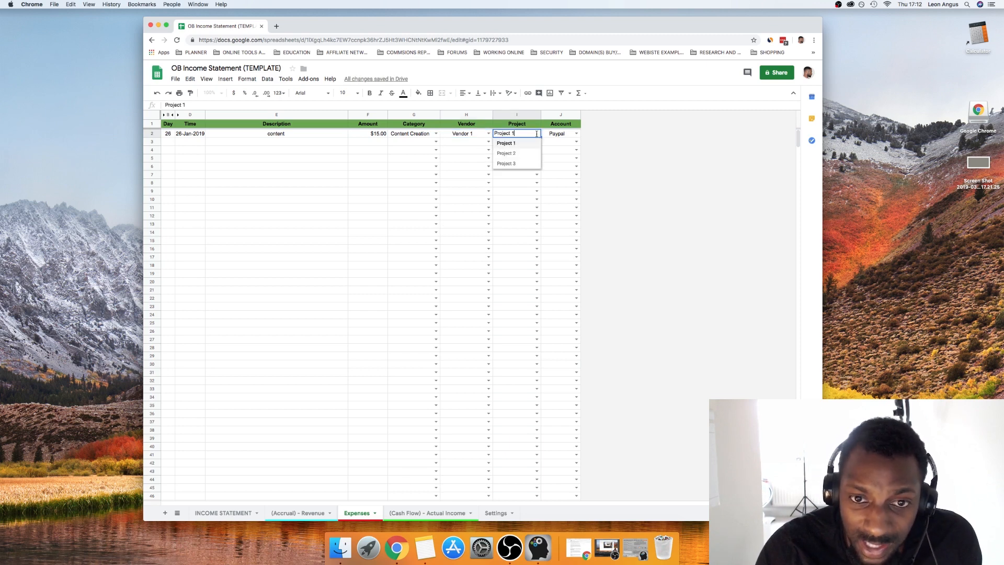
left_click(518, 153)
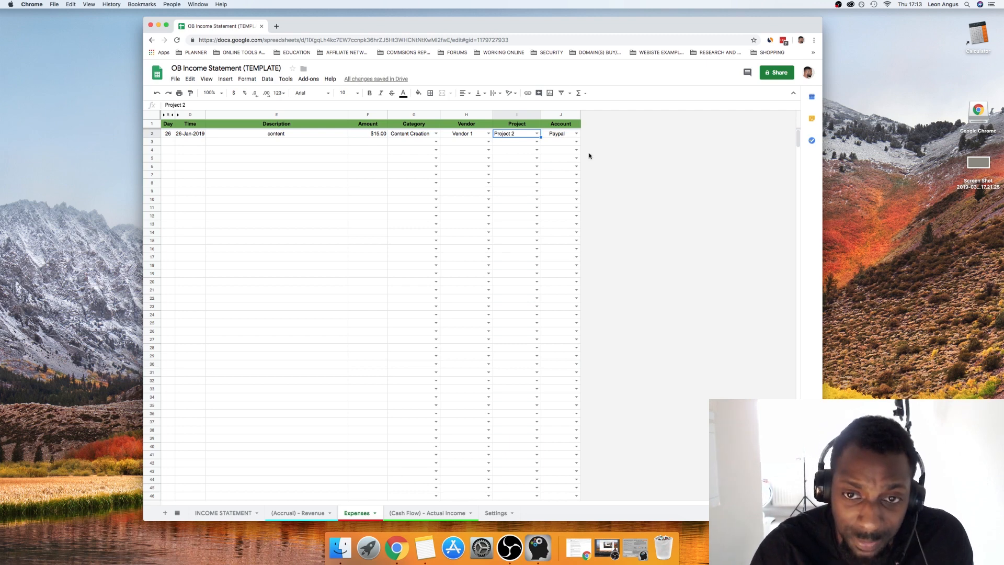
Choose Paypal as the account for the row 2 expense and review the entry's amount.
left_click(576, 134)
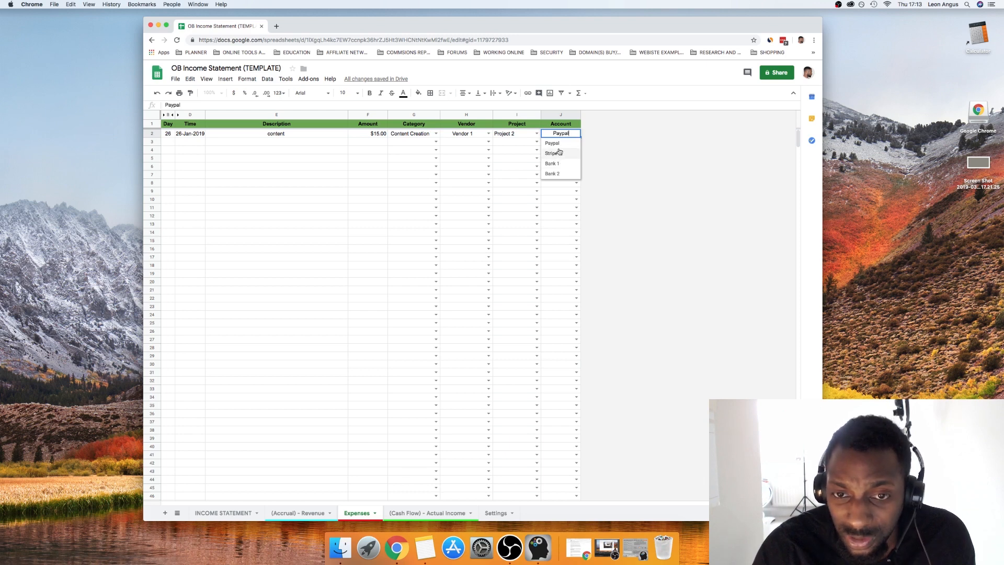
left_click(558, 147)
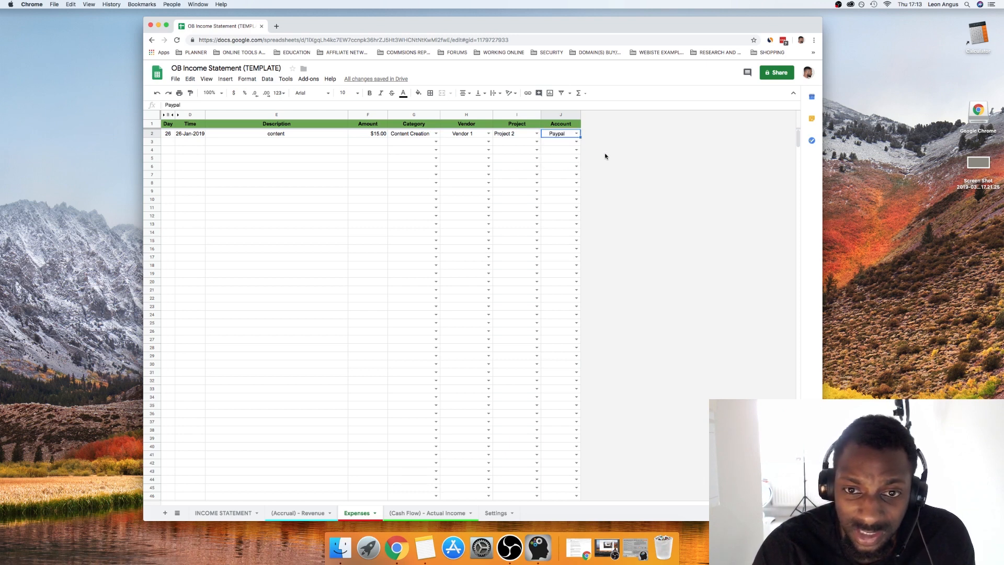
left_click(568, 149)
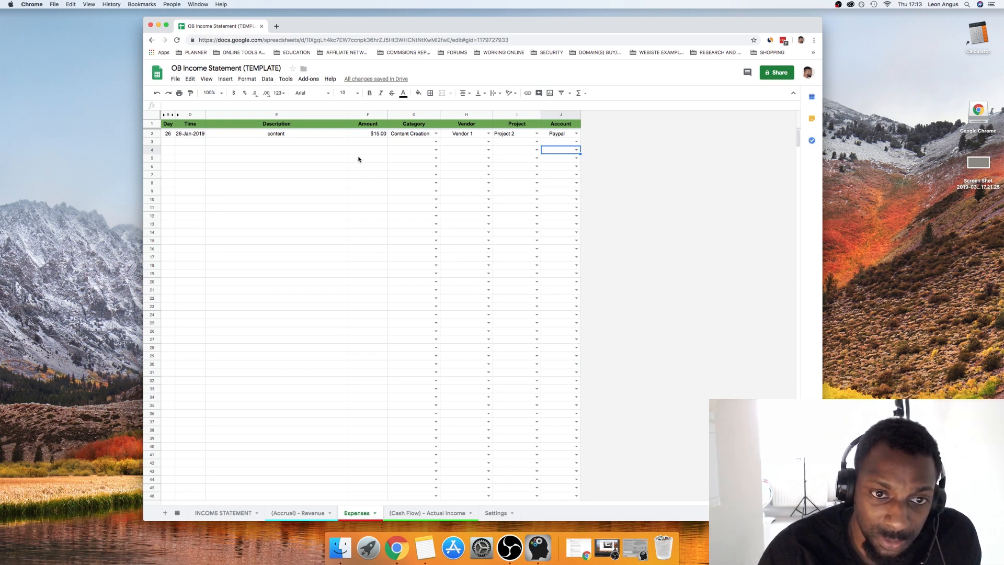
left_click(375, 135)
left_click(384, 149)
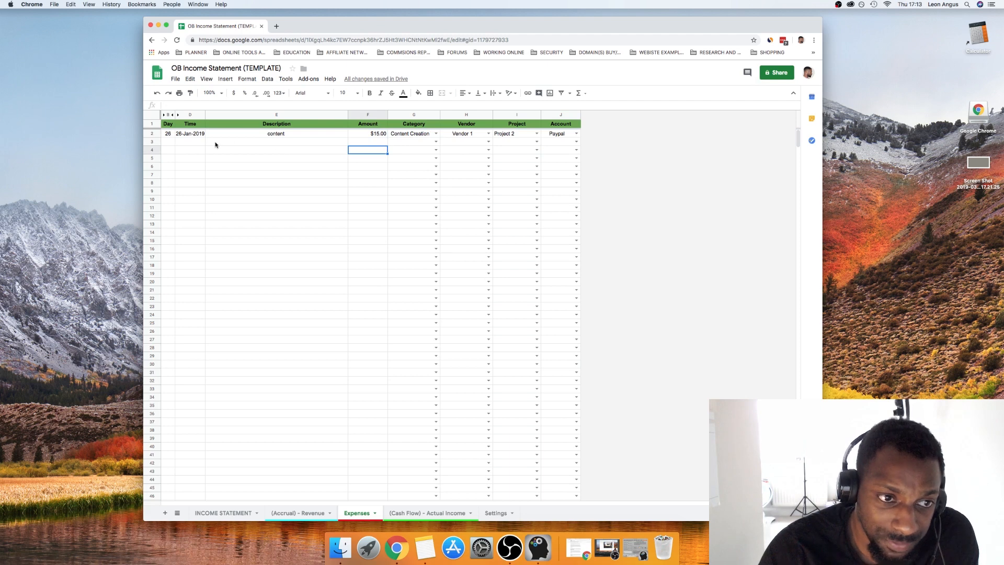
key("Up")
key("Up")
On the INCOME STATEMENT sheet, set the project view to Project 2 and inspect January's Net Income.
left_click(237, 512)
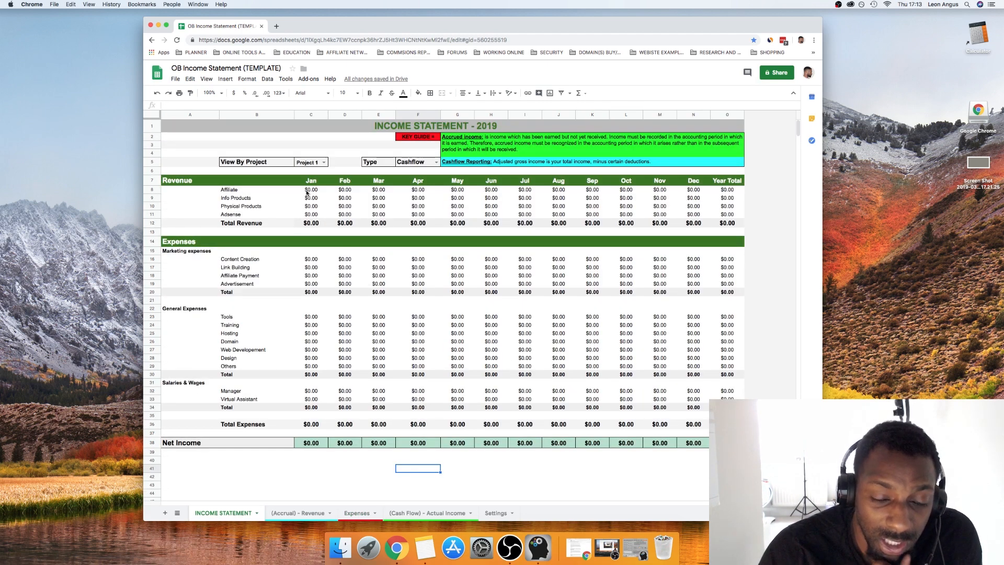
left_click(436, 163)
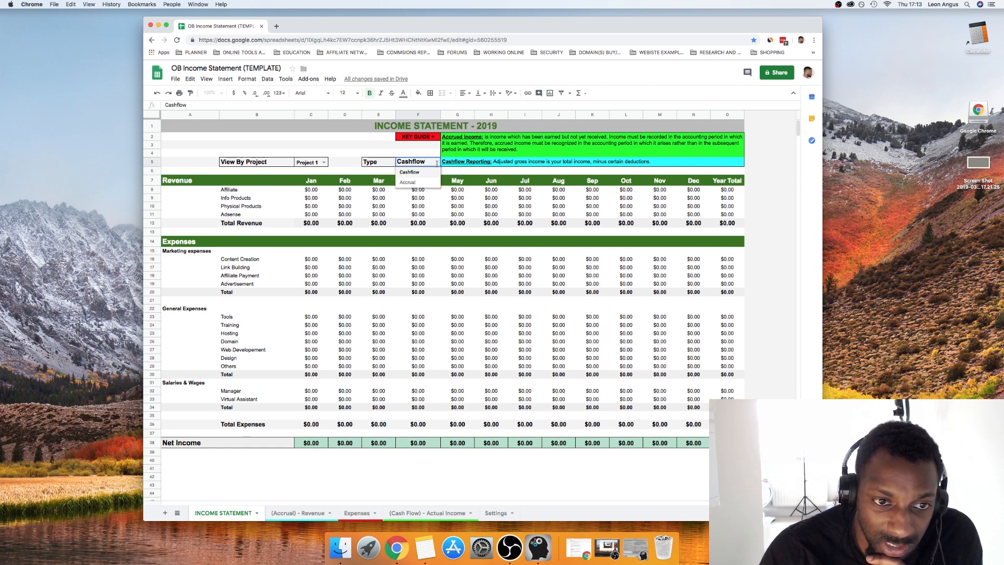
left_click(325, 163)
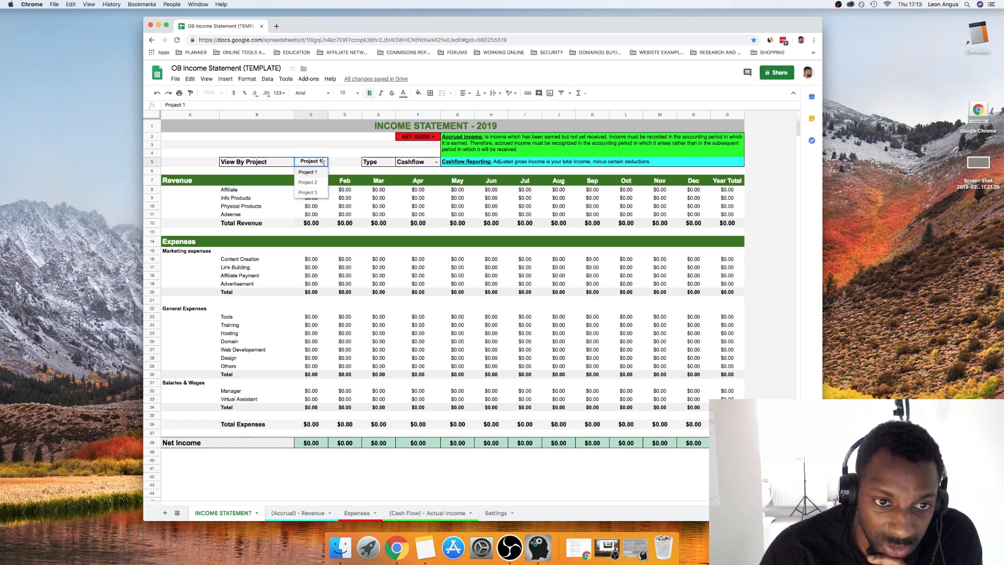
left_click(356, 512)
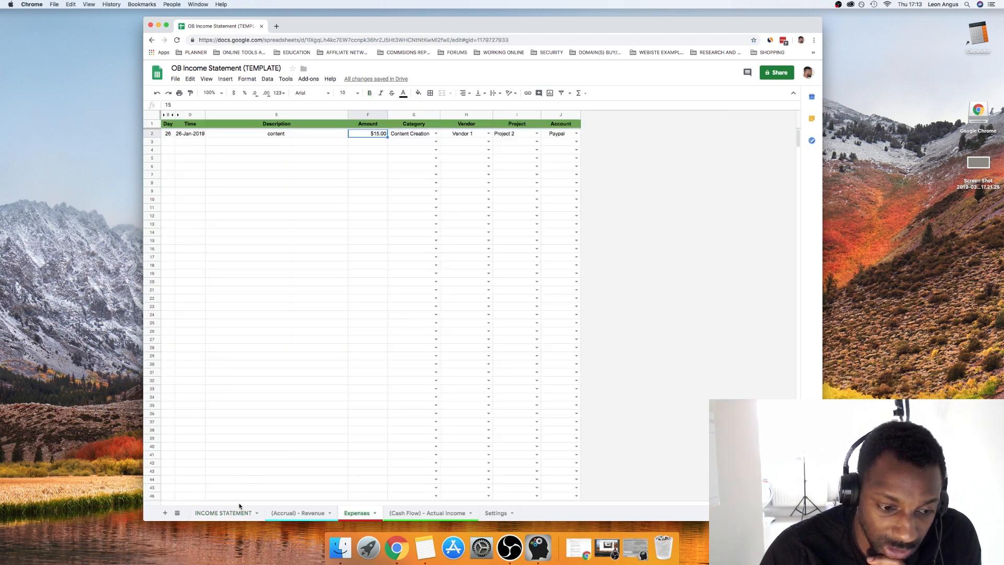
left_click(223, 513)
left_click(324, 162)
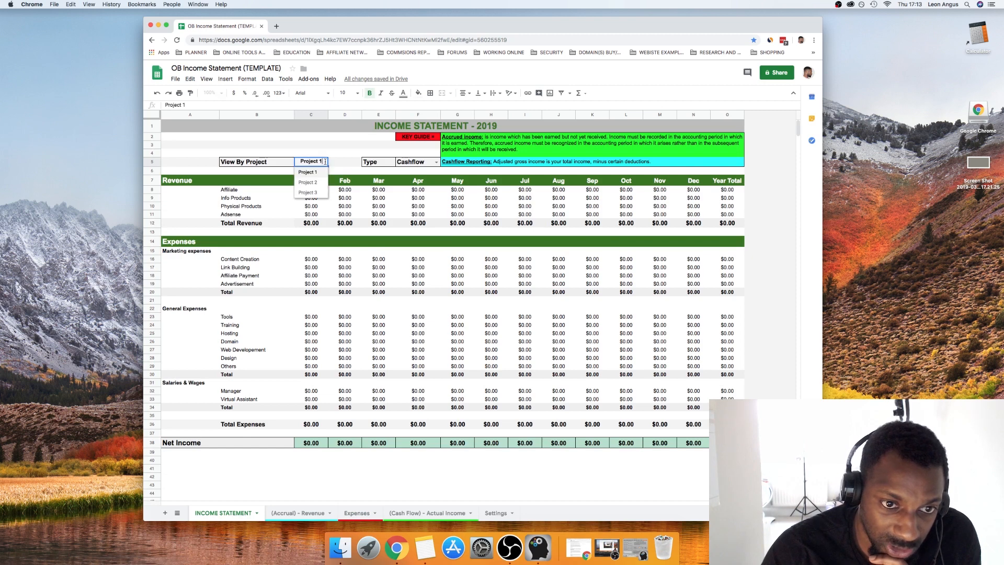
left_click(317, 183)
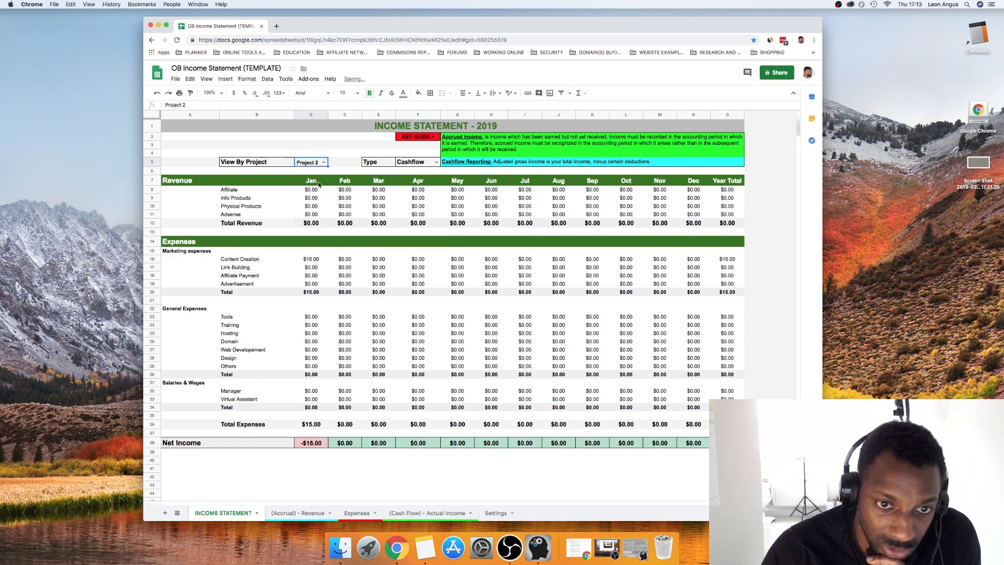
left_click(315, 445)
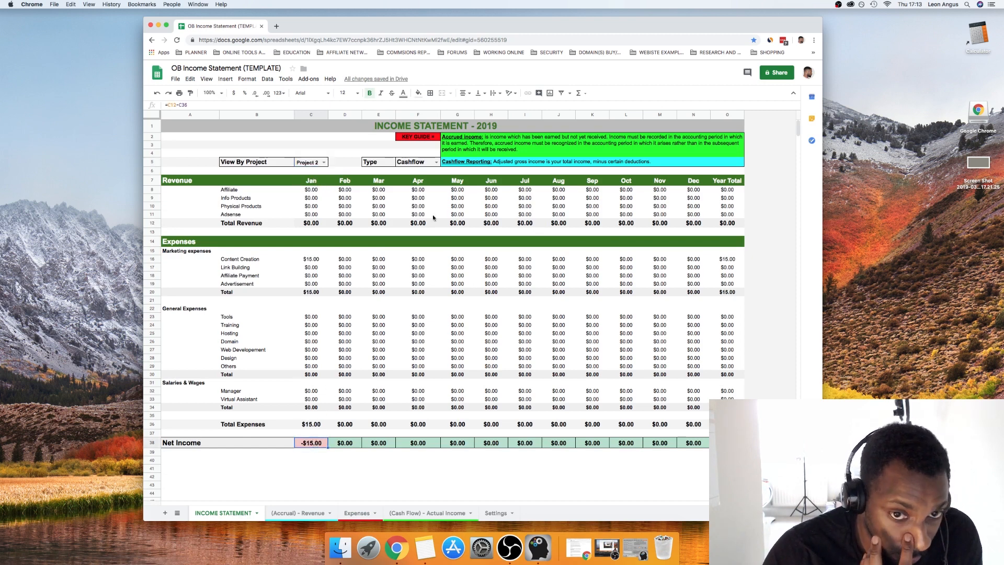
Switch the statement's Type between Accrual and Cashflow to compare the figures, ending on Accrual.
left_click(436, 162)
left_click(427, 181)
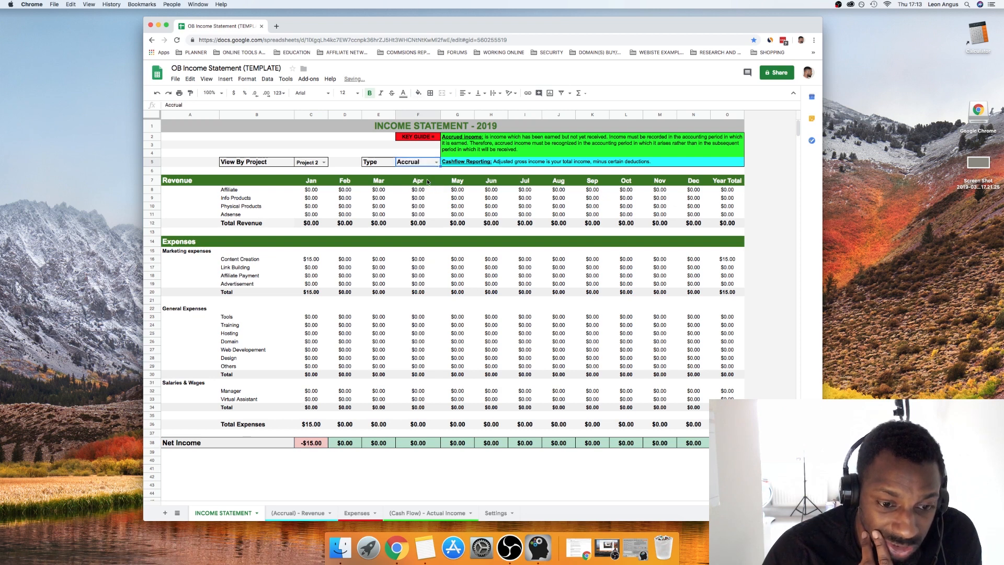
left_click(436, 162)
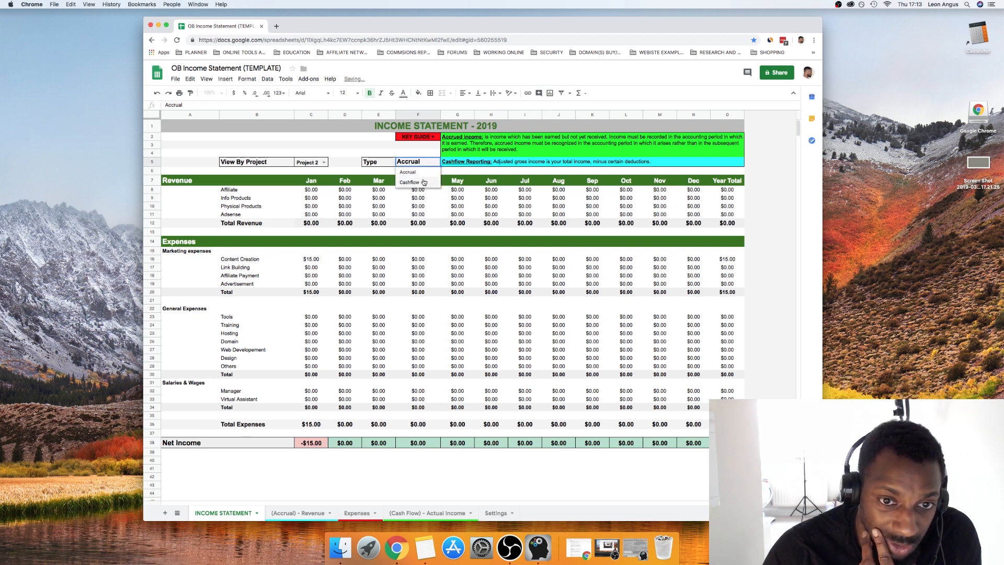
left_click(424, 177)
left_click(435, 163)
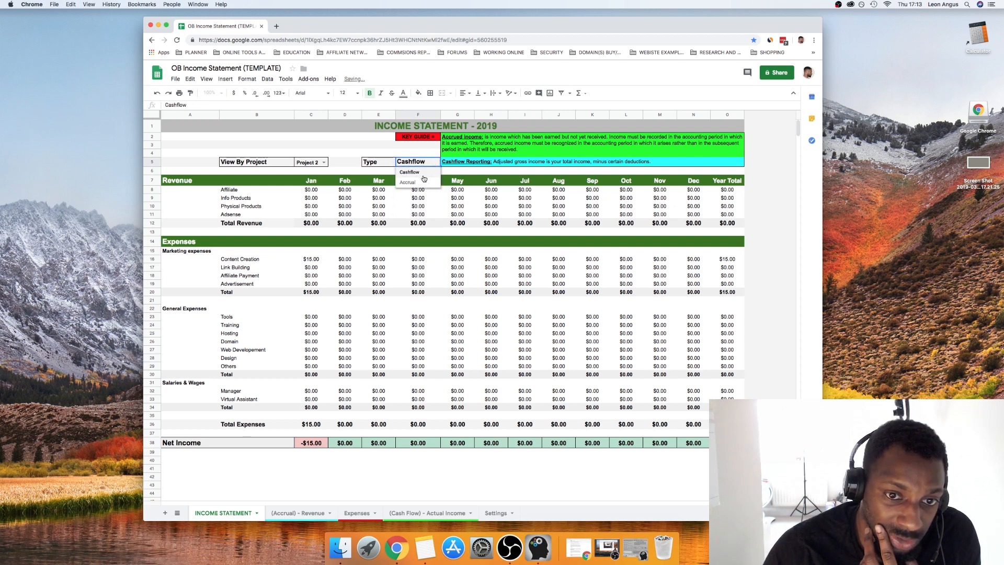
left_click(424, 180)
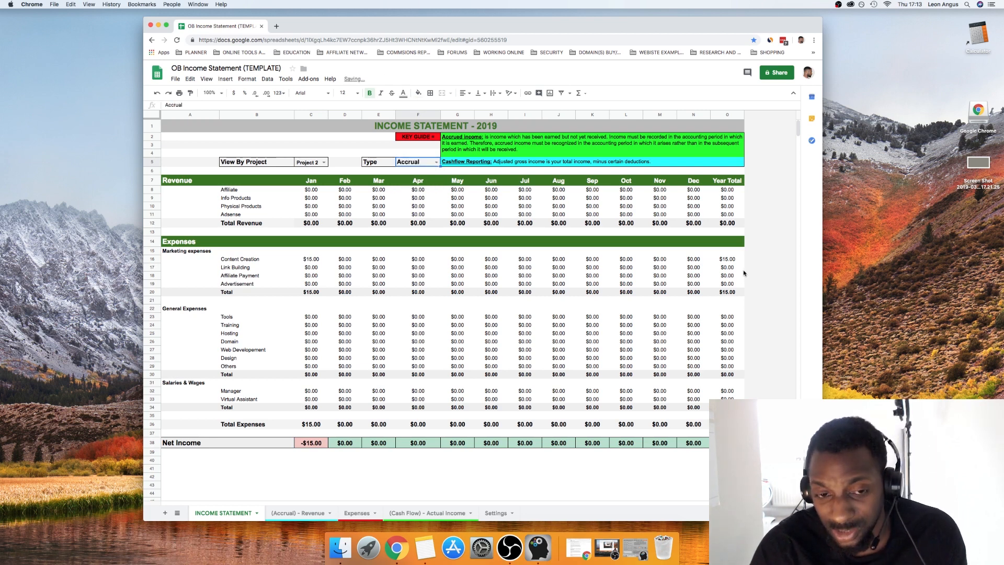
Inspect the Net Income cells for the year total, January, February and March, and the date behind the January heading.
left_click(727, 443)
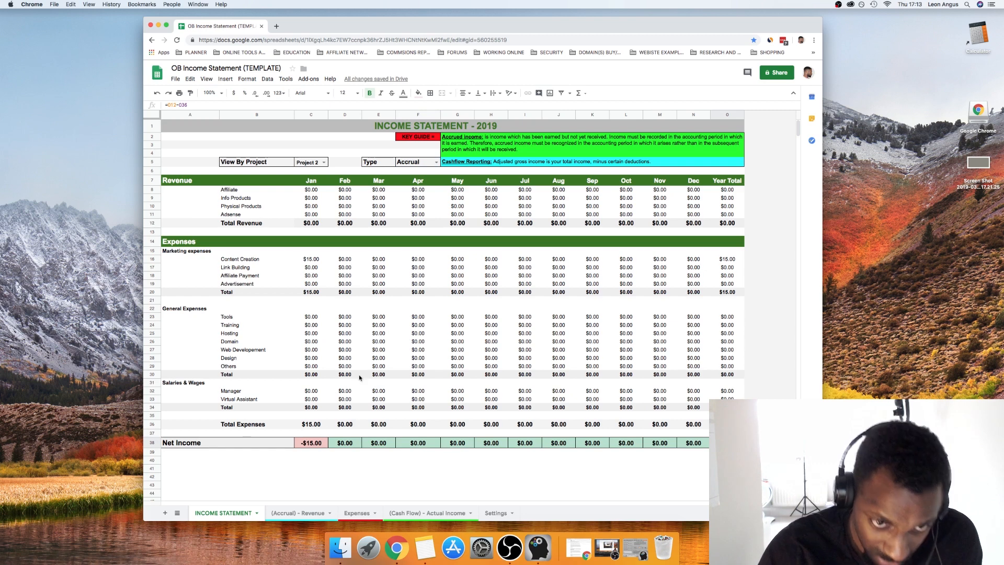
left_click(315, 183)
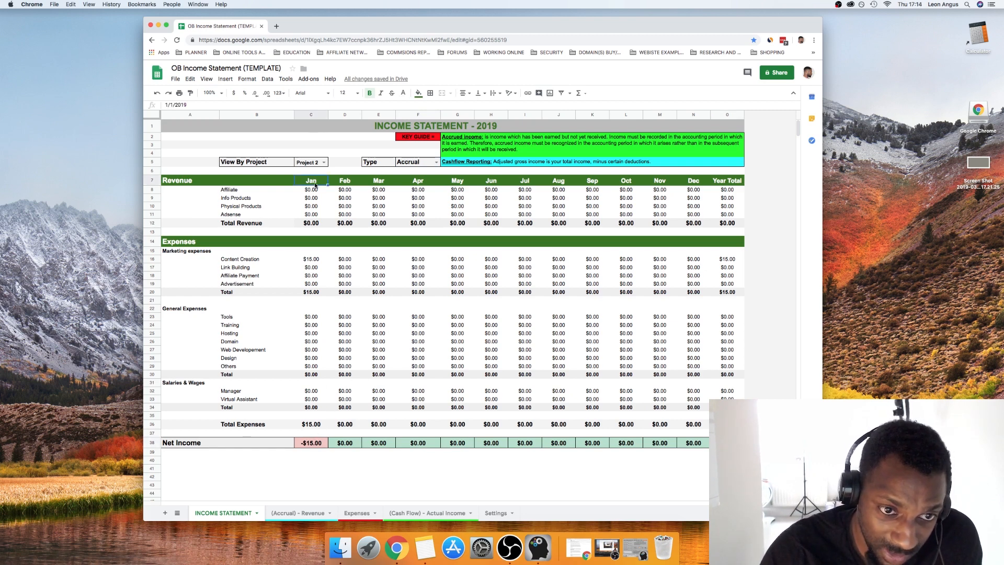
left_click(317, 444)
left_click(341, 444)
left_click(378, 446)
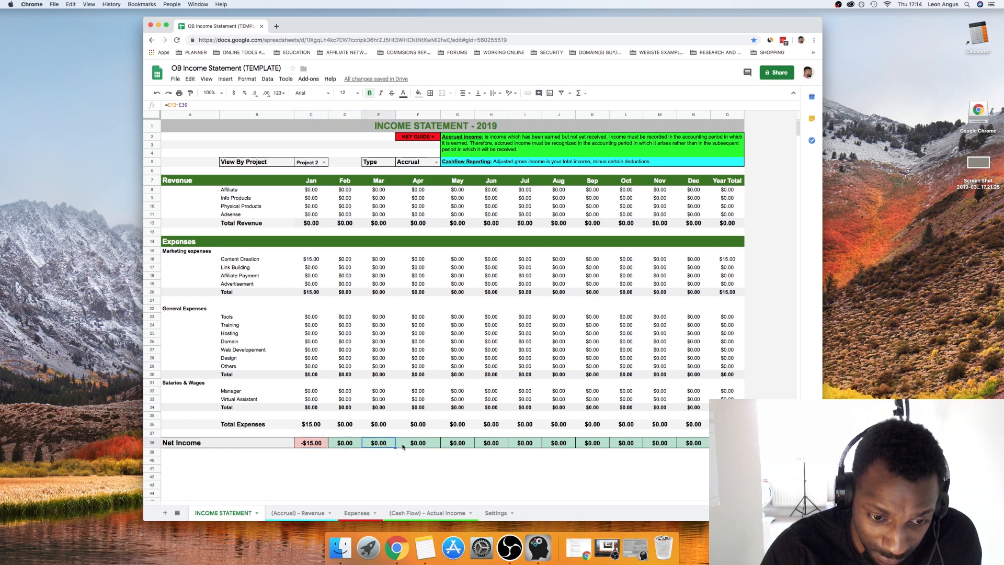
Inspect the Net Income cells for April and June and look through the Settings, Expenses and (Cash Flow) - Actual Income sheets.
left_click(417, 447)
left_click(479, 448)
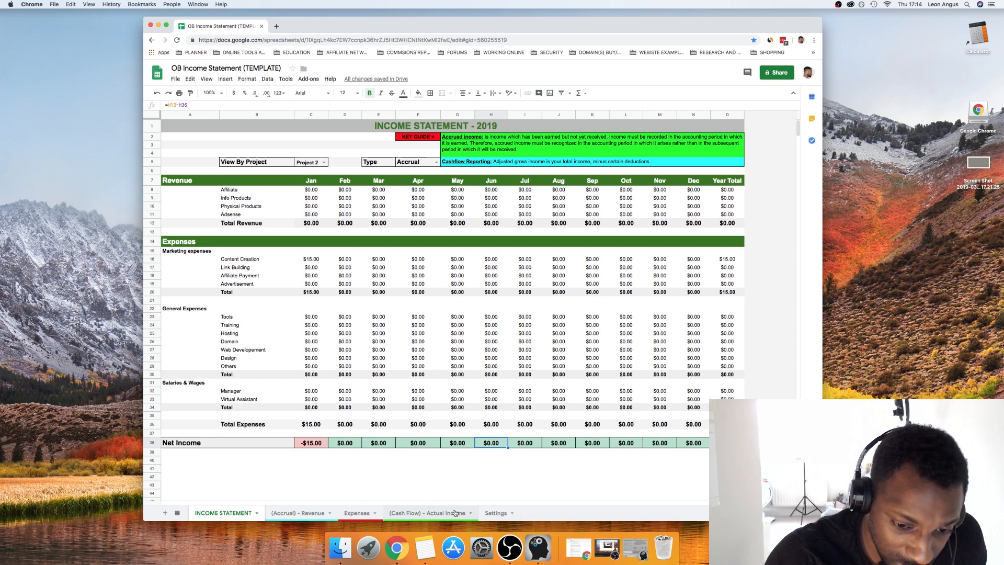
left_click(481, 512)
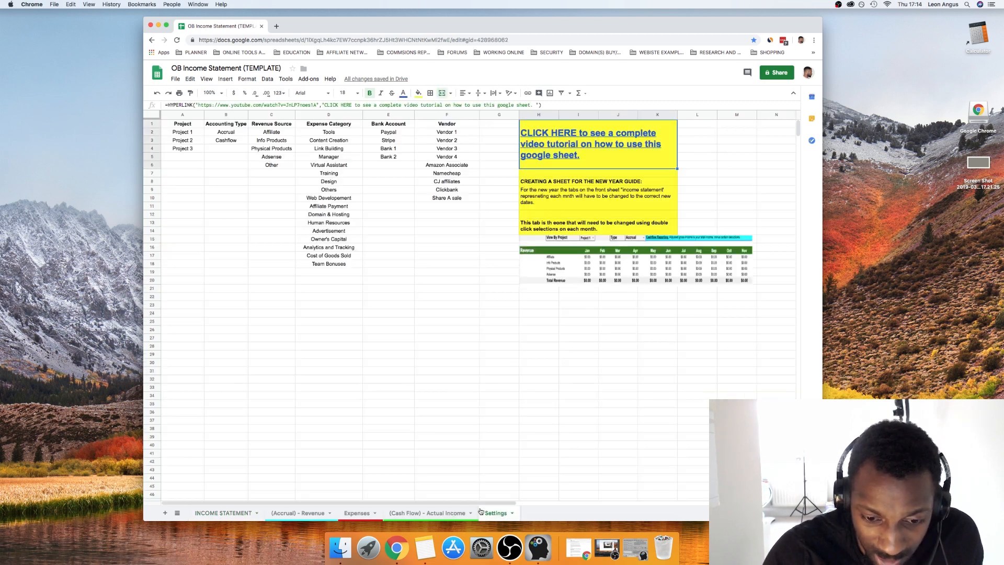
left_click(236, 511)
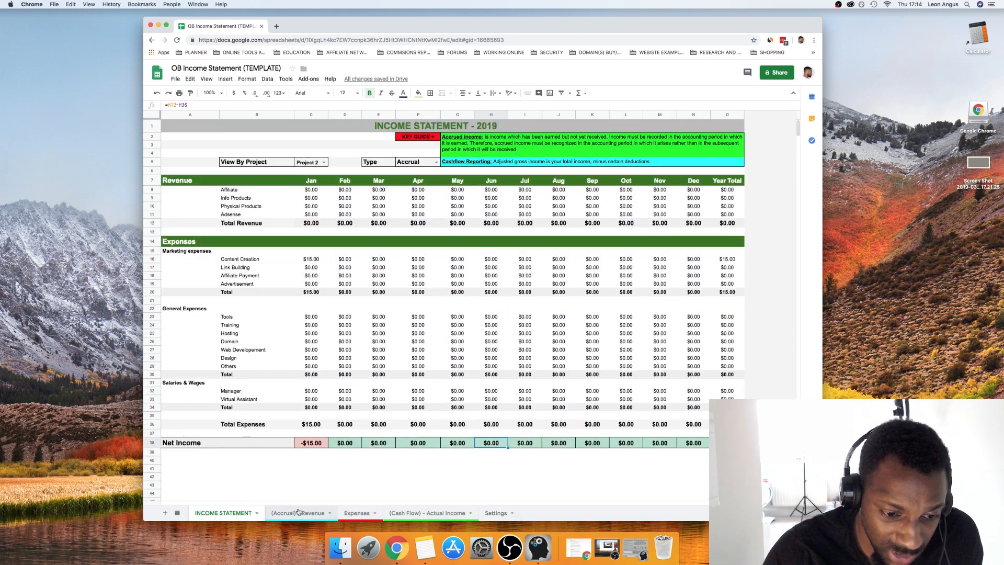
left_click(356, 513)
left_click(404, 514)
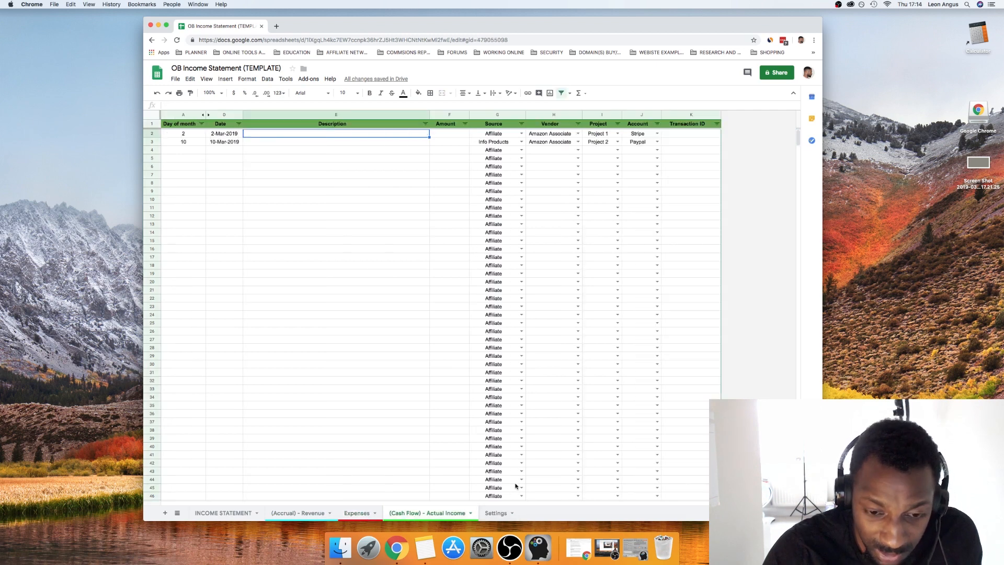
left_click(494, 513)
left_click(439, 512)
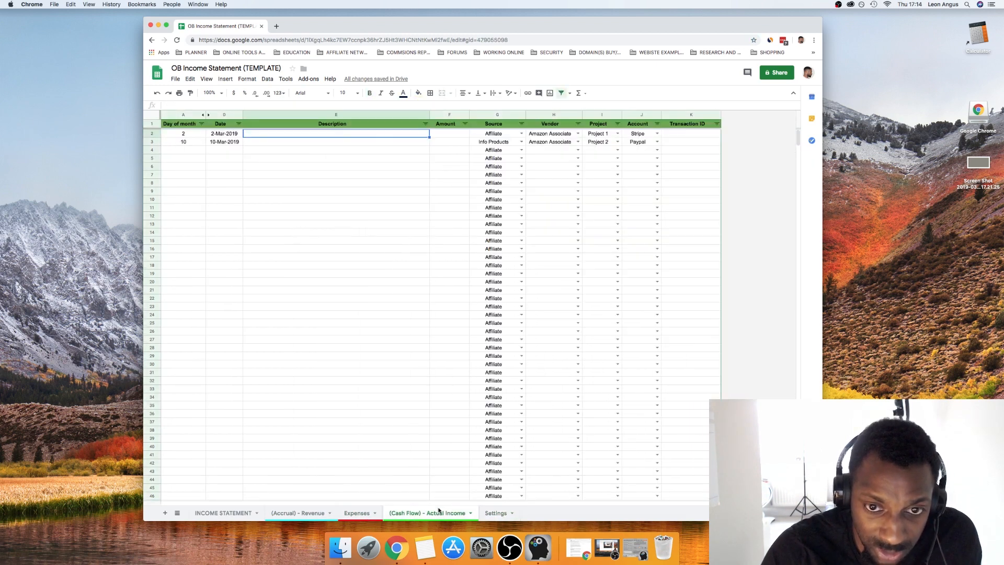
On the Settings sheet, examine the video tutorial link and the guide for creating a new year's sheet.
left_click(487, 515)
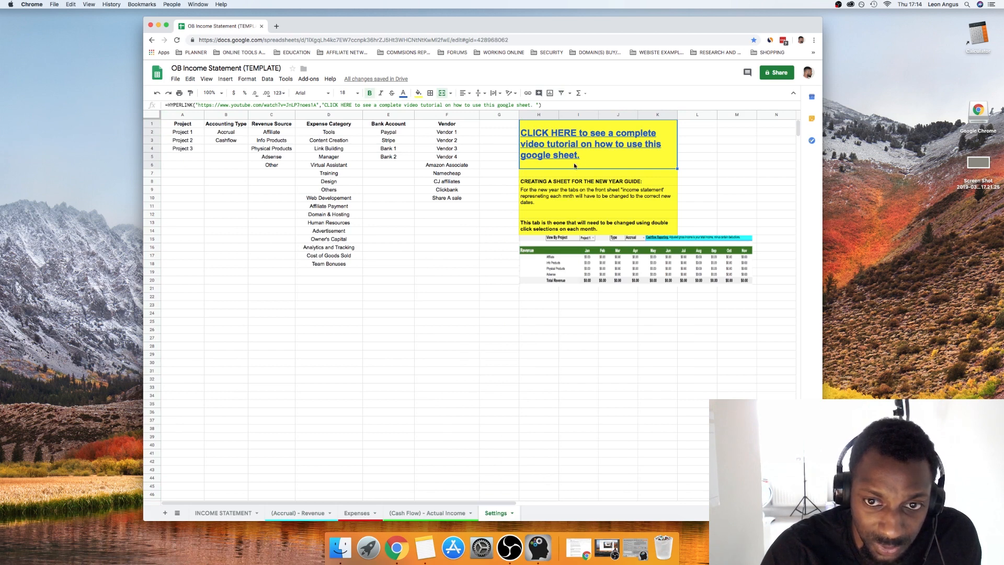
left_click(543, 134)
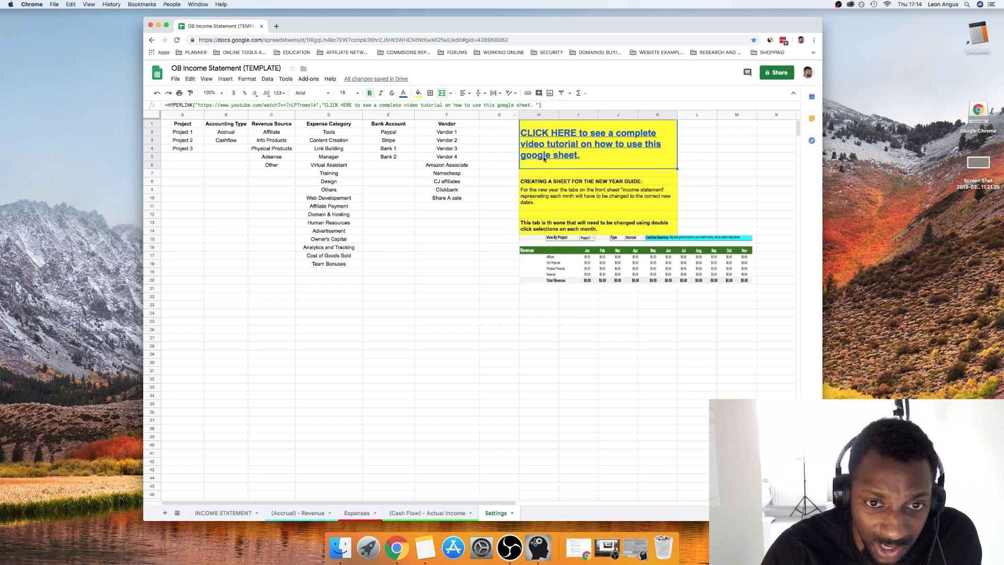
mouse_move(553, 163)
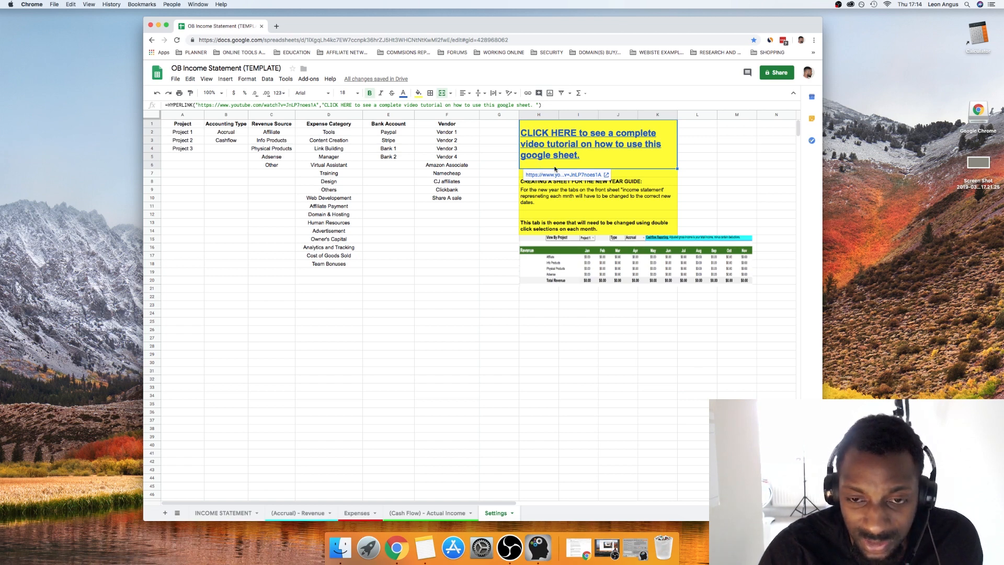
left_click(666, 184)
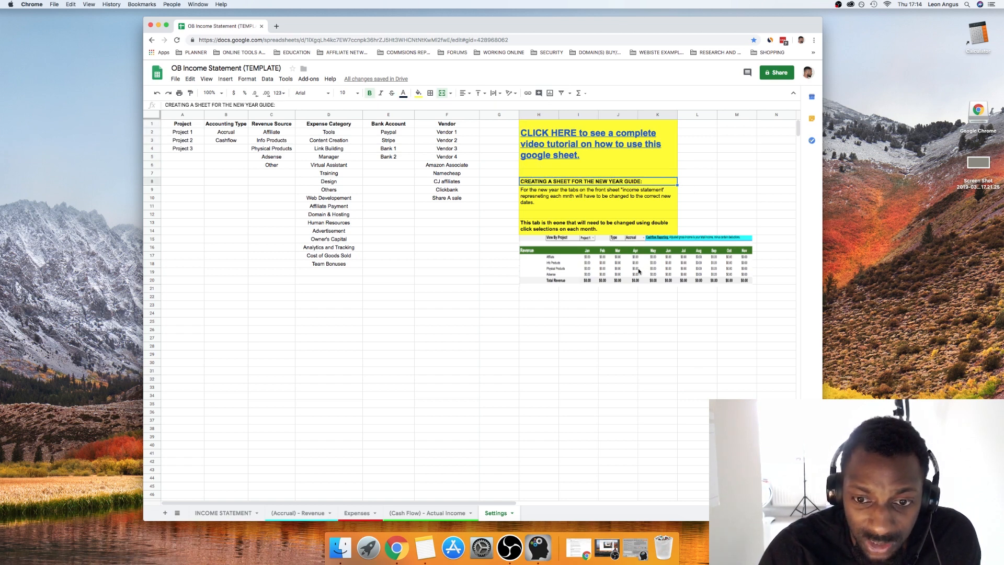
Merge H24:K24 on the Settings sheet and add a grey-shaded bold note "If you get stuck then contact me via:" with the contact's email.
left_click(542, 316)
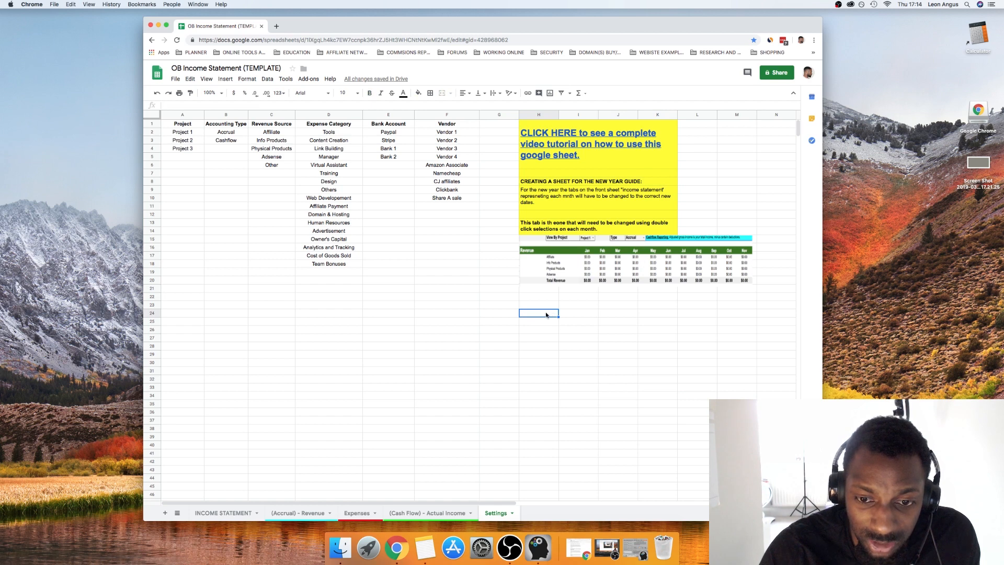
left_click_drag(550, 316, 673, 317)
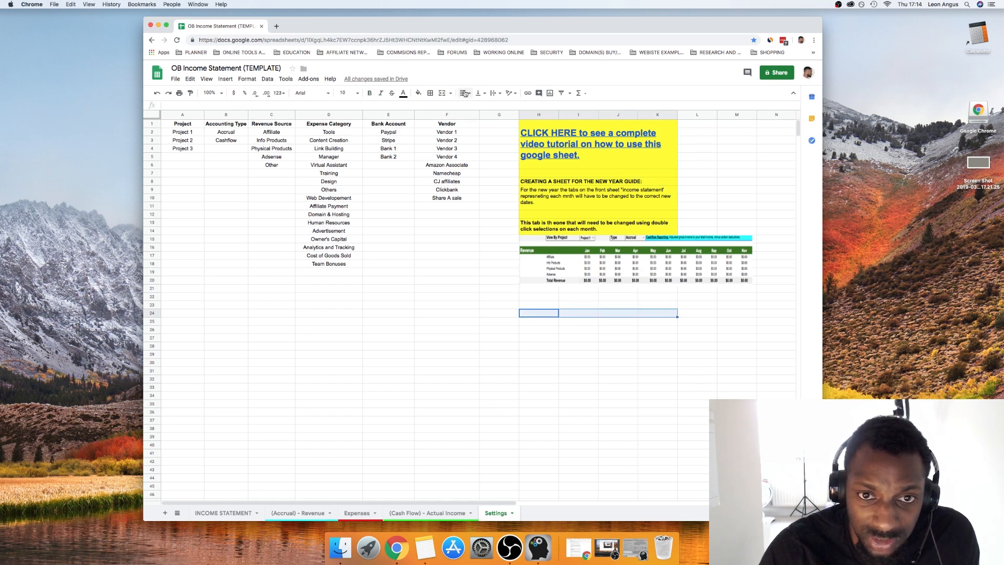
left_click(440, 94)
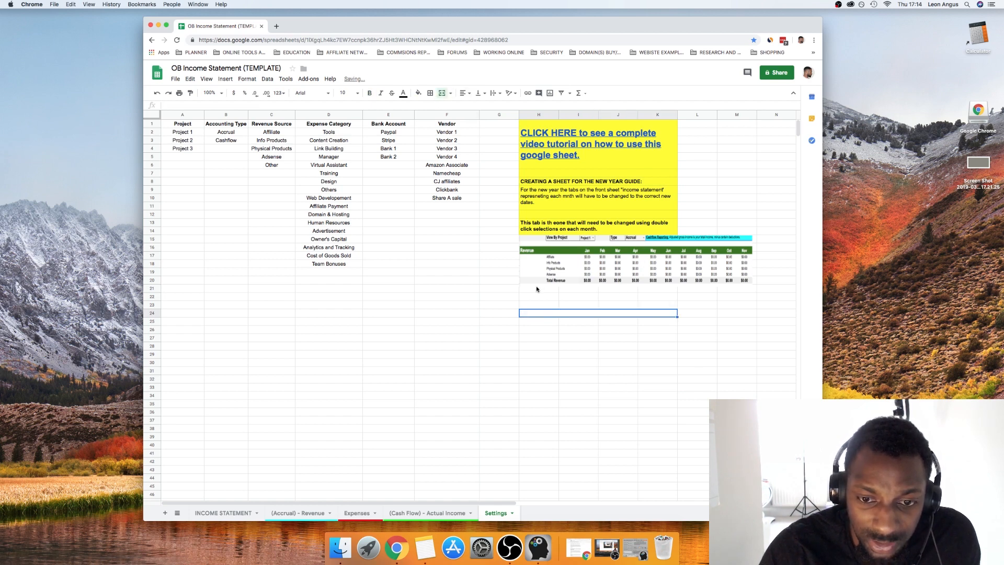
left_click(418, 93)
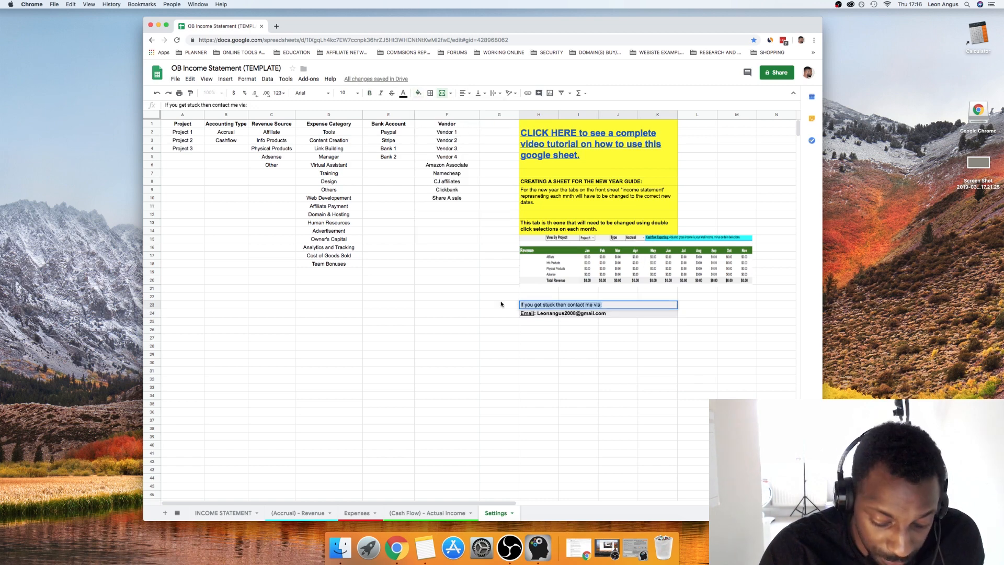
left_click(496, 327)
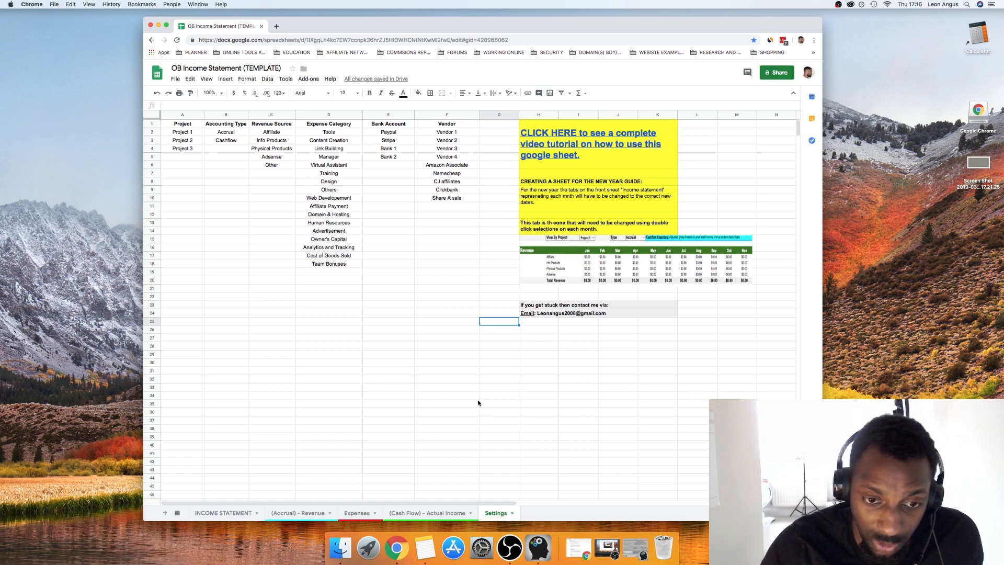
Reduce the height of the sample statement image so it ends higher above the contact note, and review the Accounting Type column.
left_click(567, 269)
left_click_drag(636, 285, 635, 278)
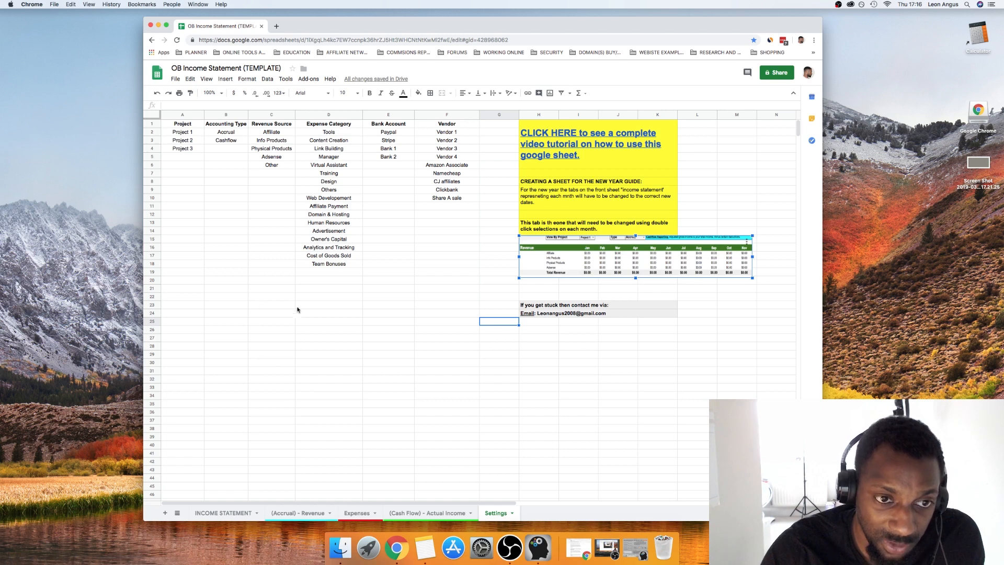
left_click(228, 115)
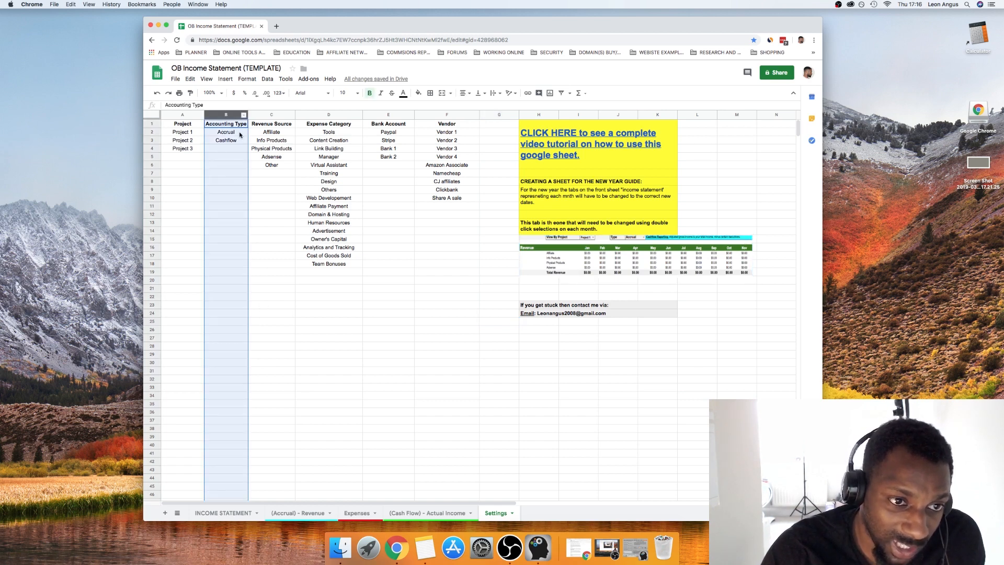
left_click(260, 192)
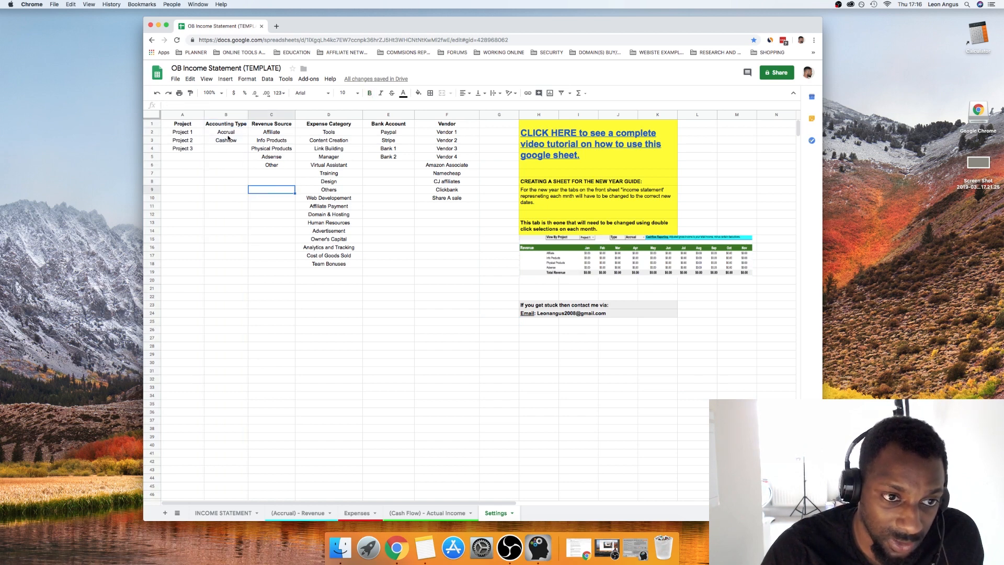
Rename Project 1 in the Project list on the Settings sheet as Fitnessarms.com.
left_click(191, 135)
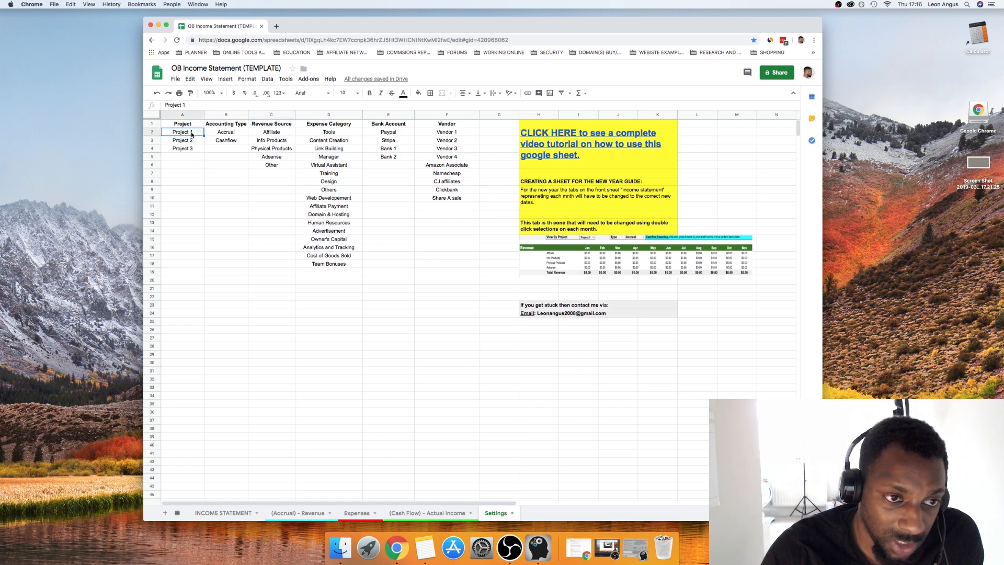
double_click(191, 134)
left_click_drag(194, 133, 155, 131)
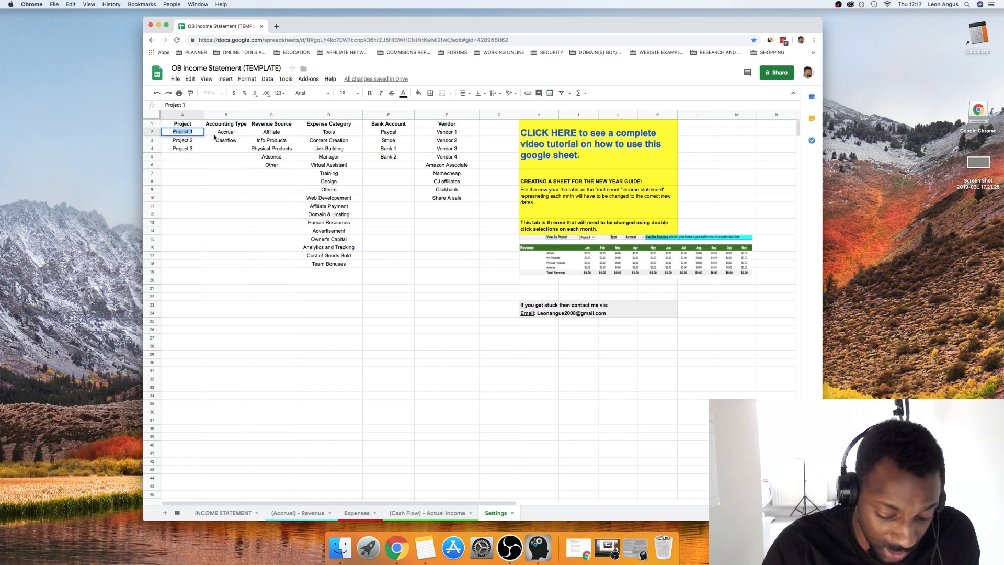
type("F")
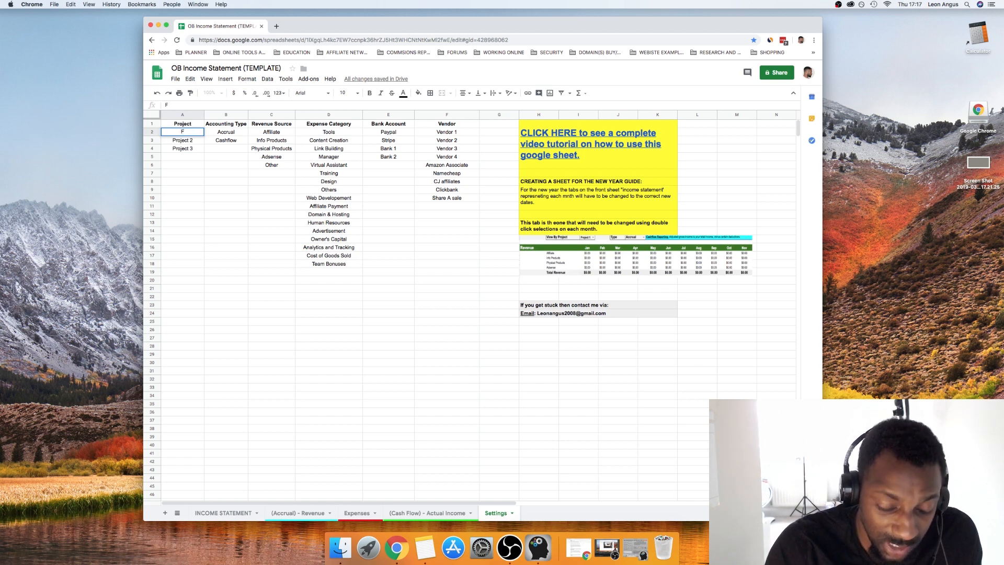
type("intitn")
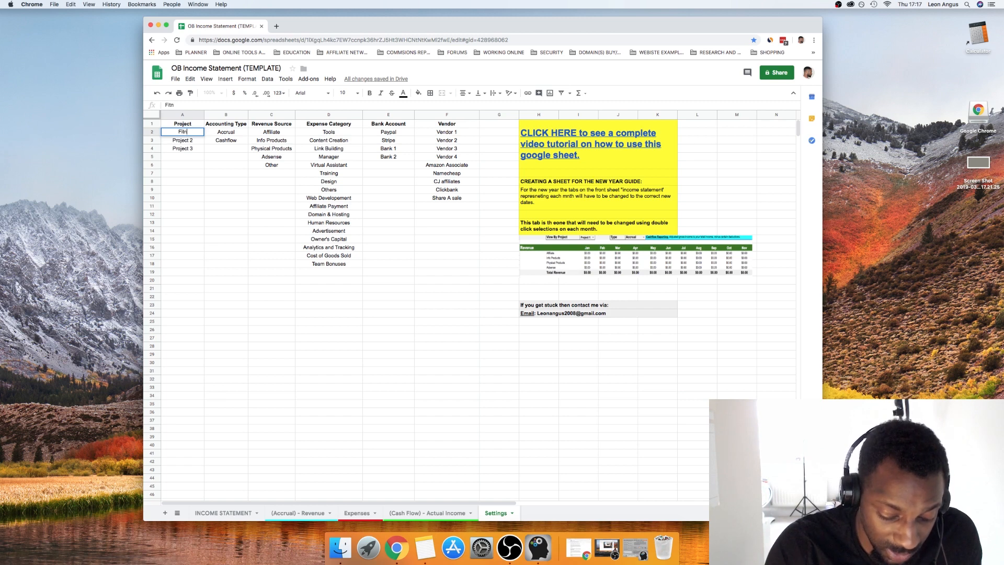
type("essarms.com")
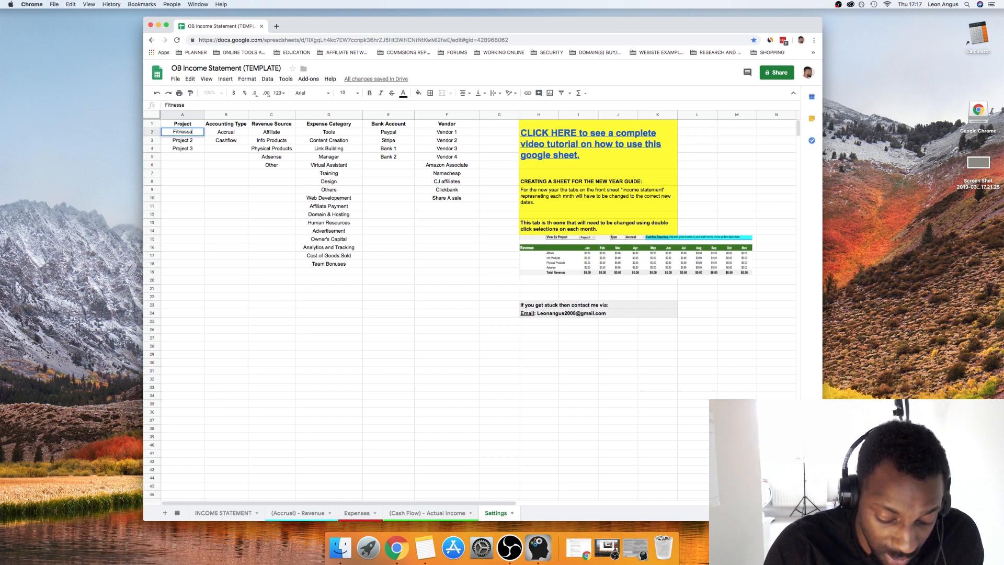
left_click(213, 157)
On the INCOME STATEMENT sheet, set View By Project to Fitnessarms.com and check the list of available projects.
left_click(200, 134)
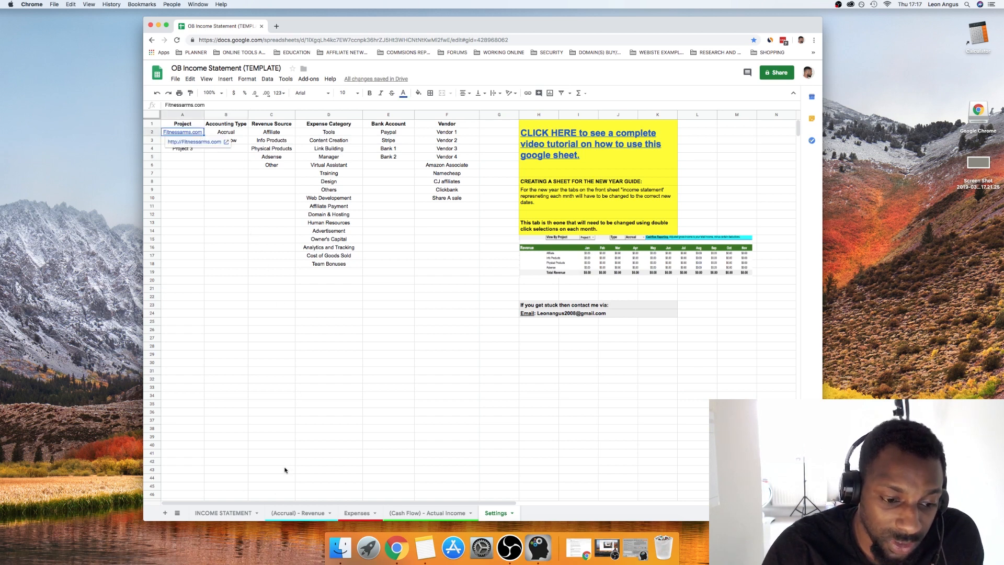
left_click(223, 513)
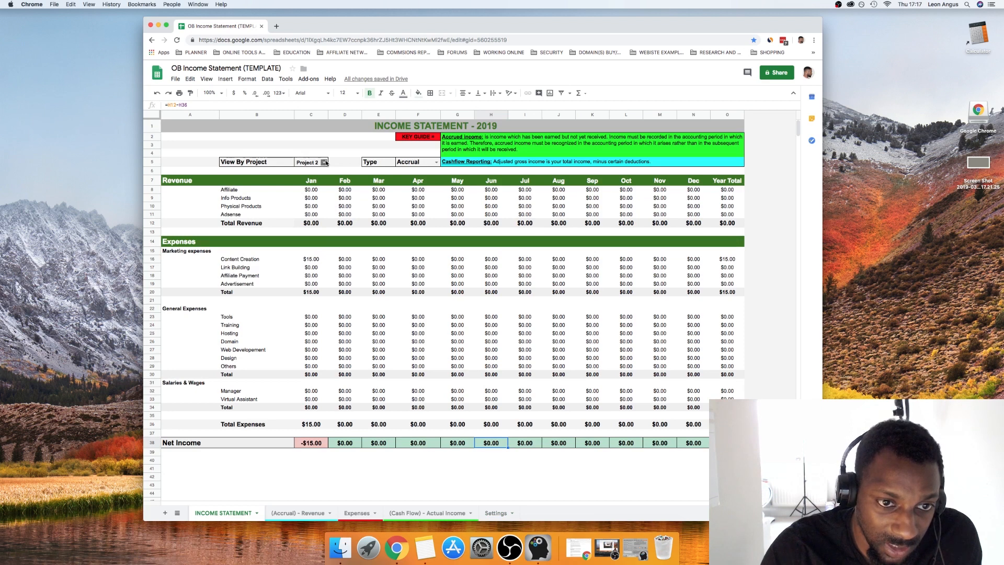
left_click(324, 162)
left_click(330, 185)
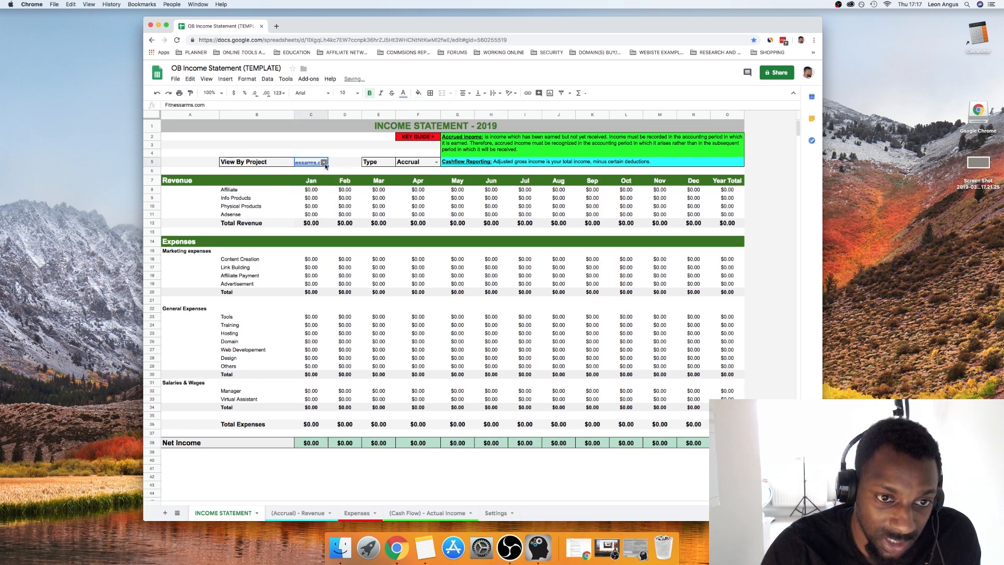
left_click(324, 162)
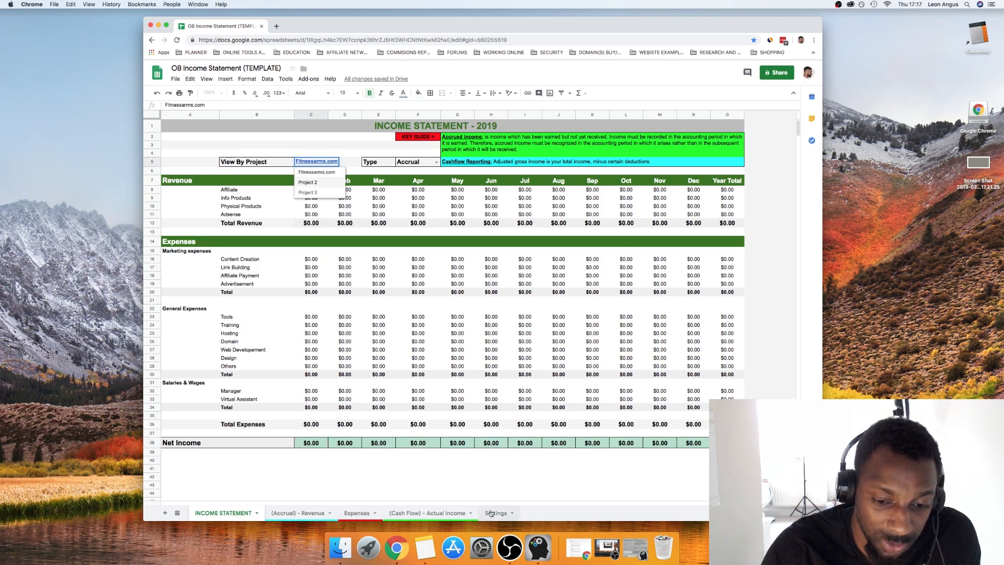
Try to strip the hyperlink from the Fitnessarms.com entry in cell A2 of the Settings sheet.
left_click(495, 513)
double_click(199, 133)
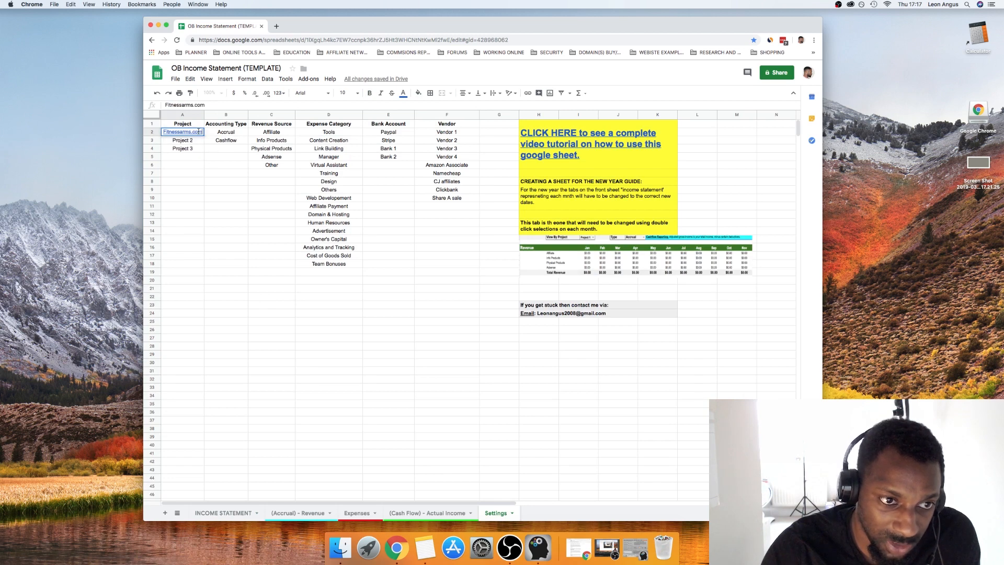
left_click_drag(202, 132, 157, 133)
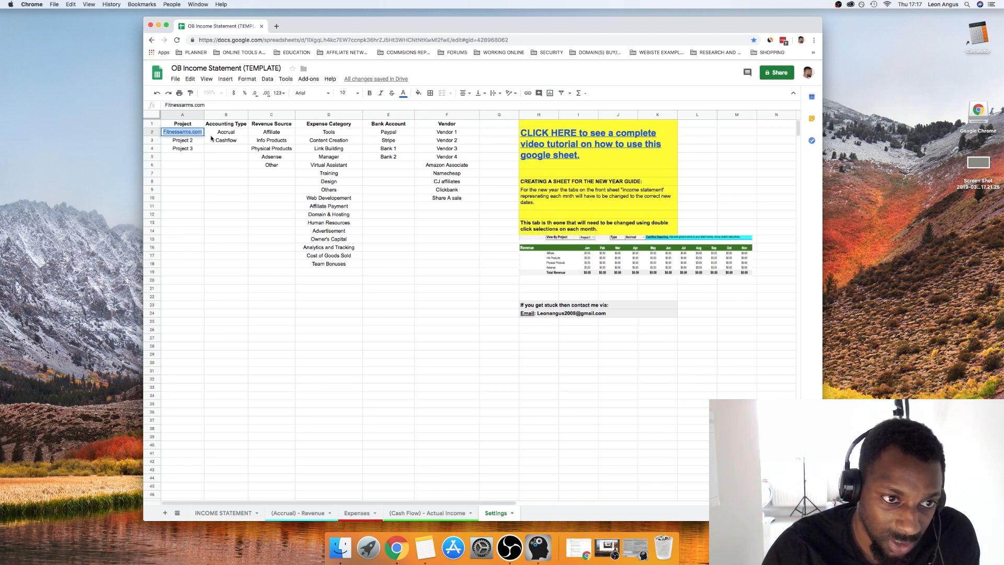
right_click(192, 132)
left_click(179, 142)
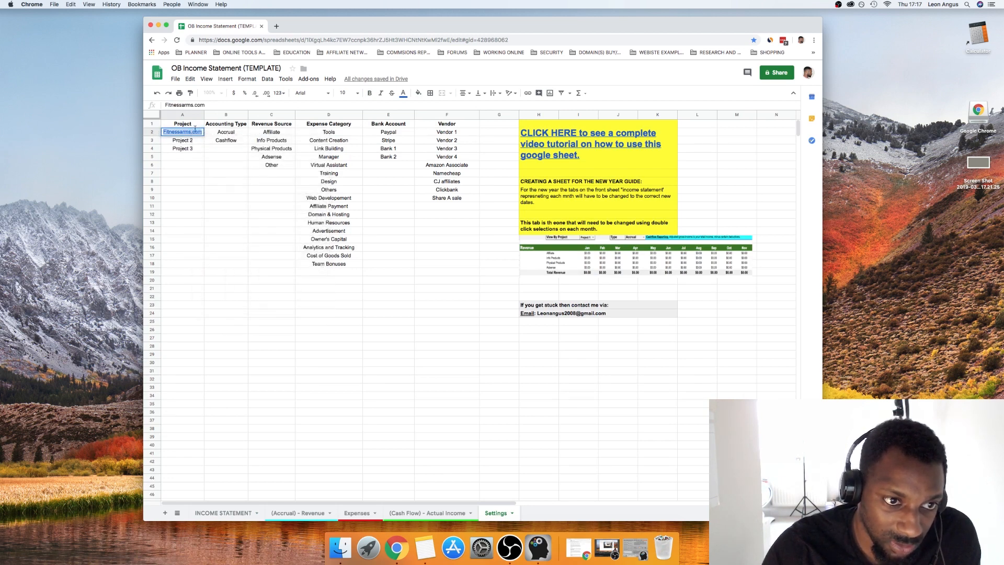
left_click(224, 82)
right_click(198, 135)
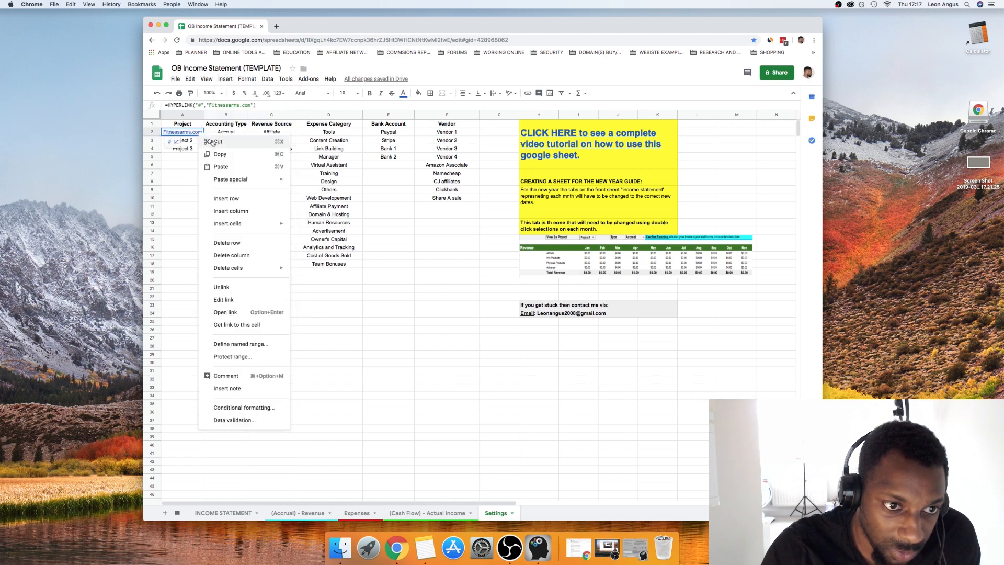
left_click(223, 146)
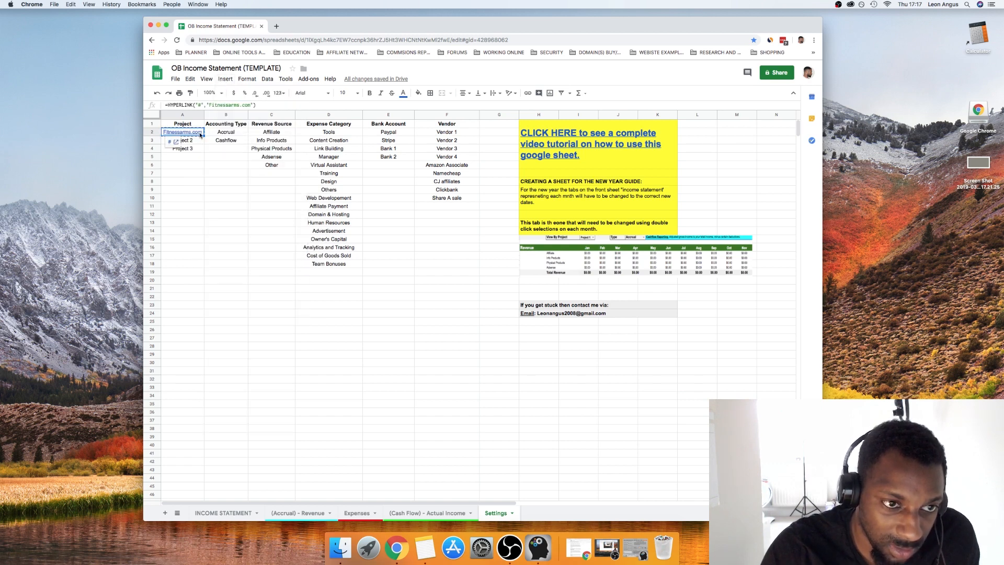
key("super+shift+v")
Replace the first project name in cell A2 with "Fitness site" and select the Project 2 entry below it.
key("Delete")
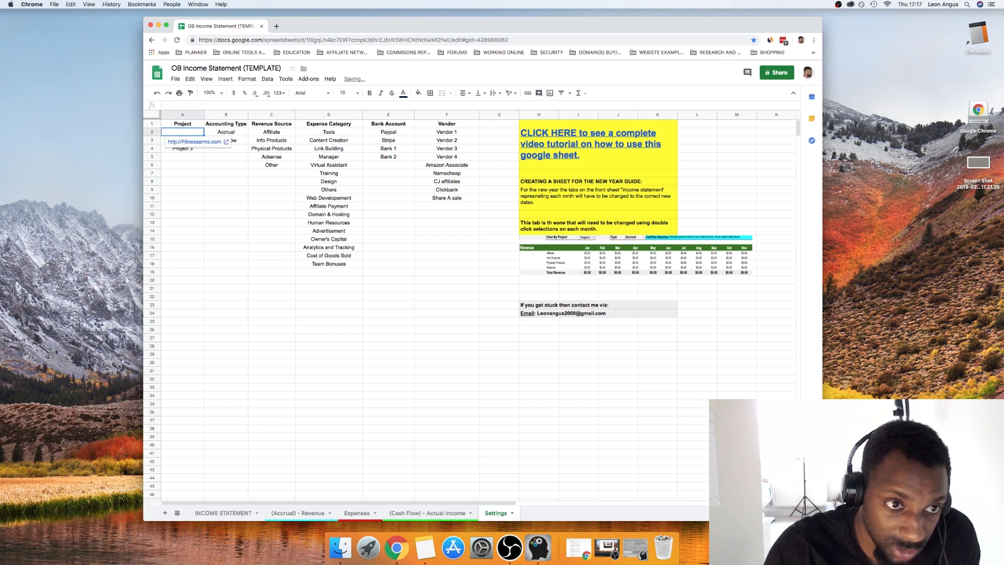
type("F")
type("it")
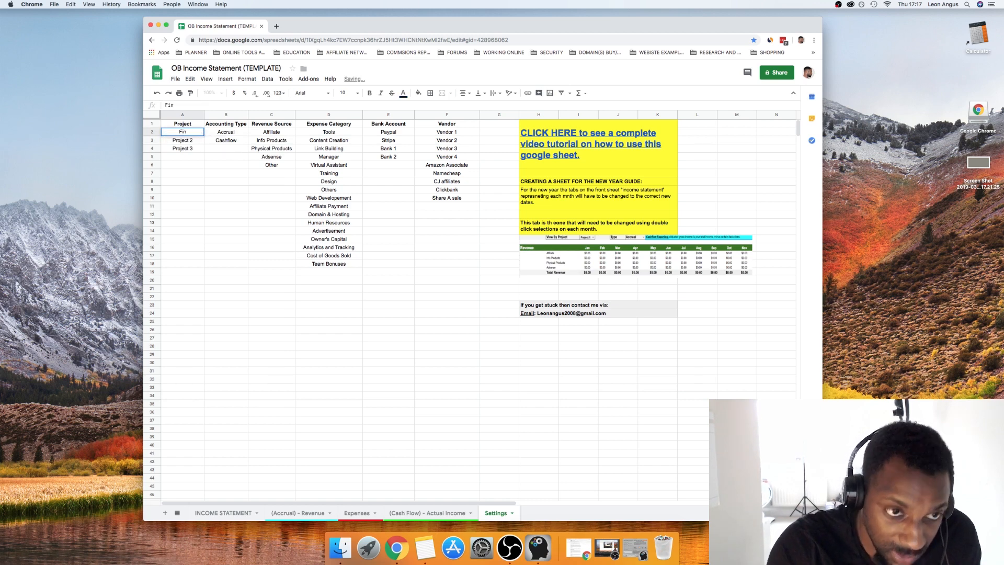
type("ness site")
left_click(216, 171)
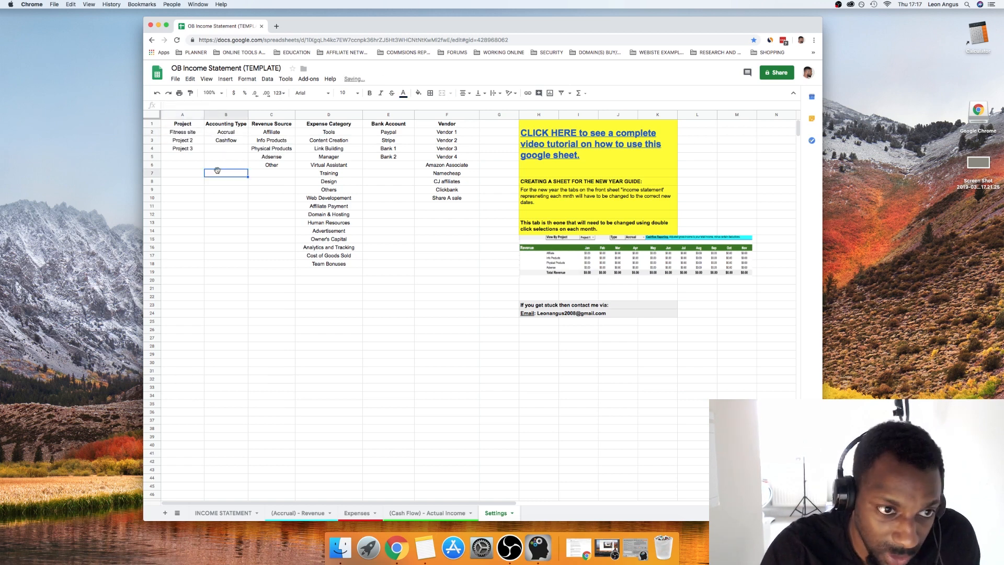
left_click(197, 144)
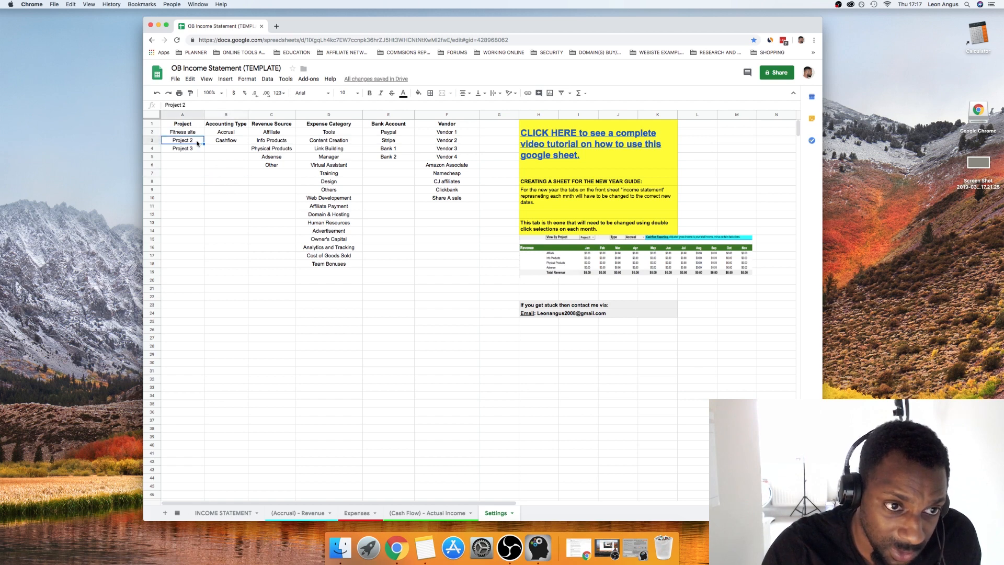
Rename Project 2 in the Project list on the Settings sheet as "Food webiste".
double_click(197, 144)
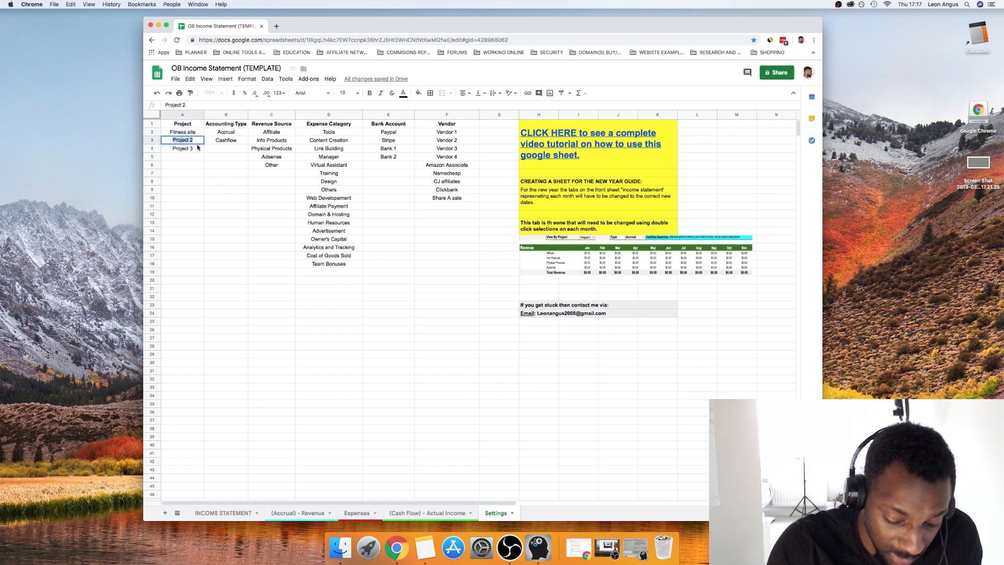
type("Food")
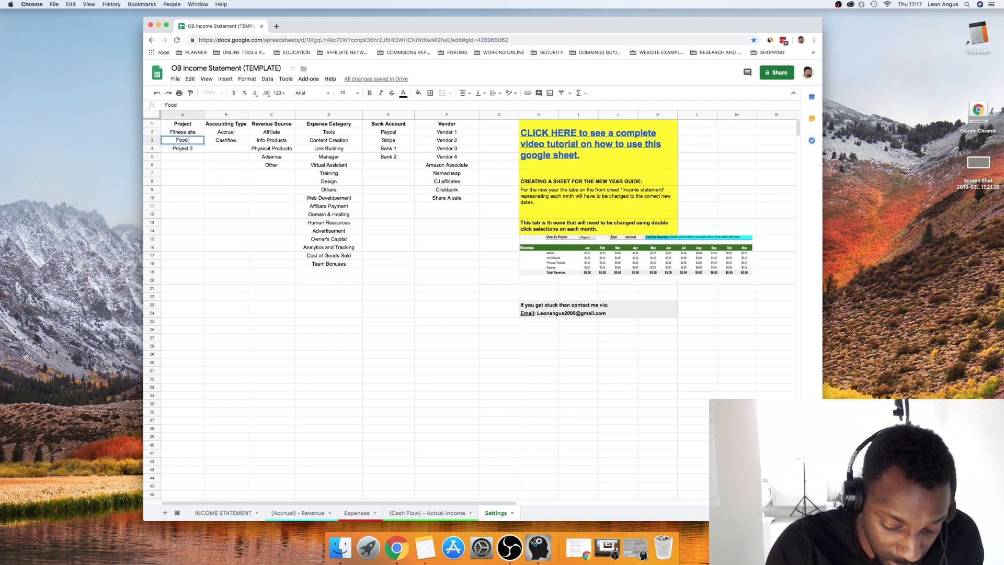
type(" webiste")
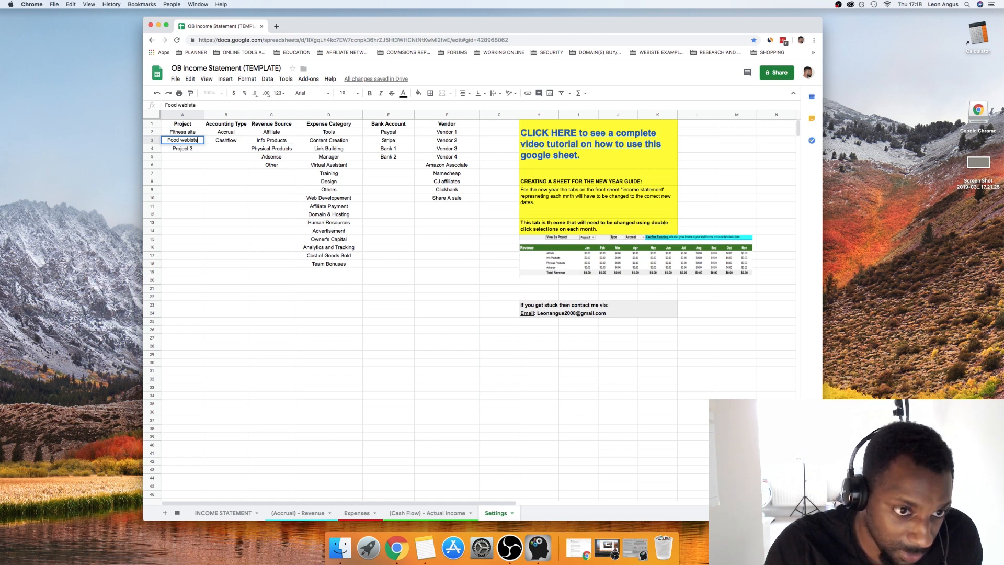
left_click(226, 174)
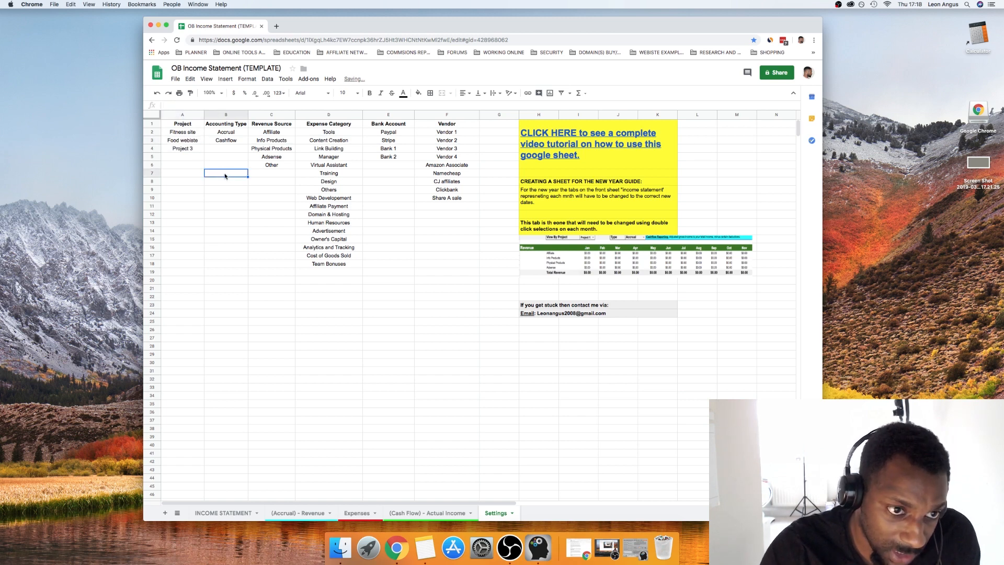
On the INCOME STATEMENT sheet, try View By Project with Food webiste and set it to Fitness site.
left_click(240, 513)
left_click(323, 162)
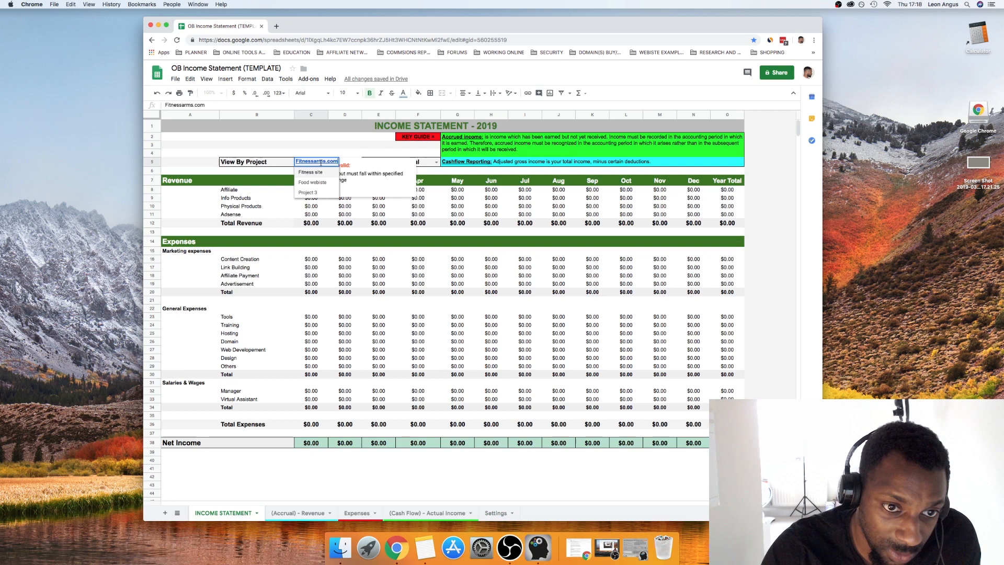
left_click(324, 187)
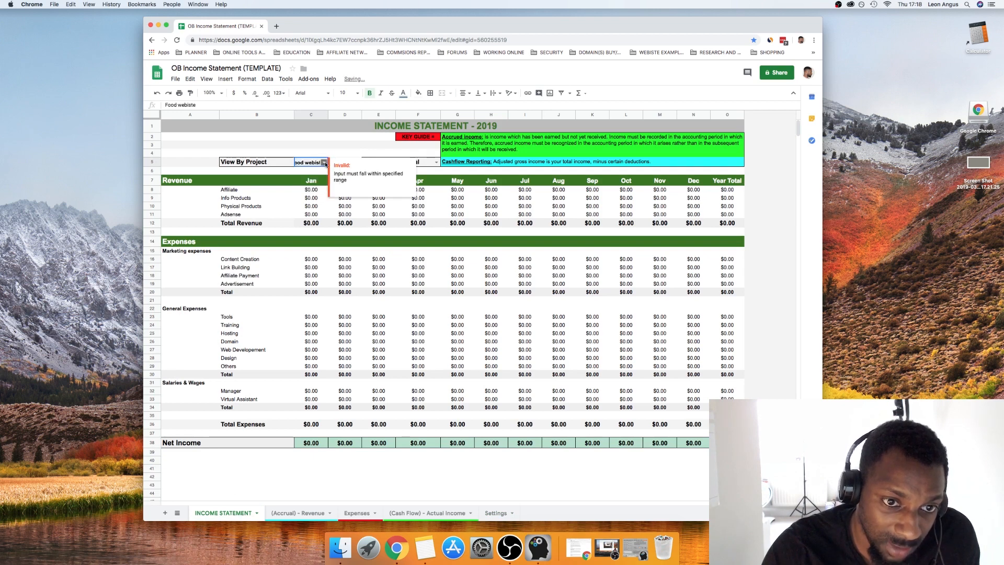
left_click(325, 162)
left_click(320, 182)
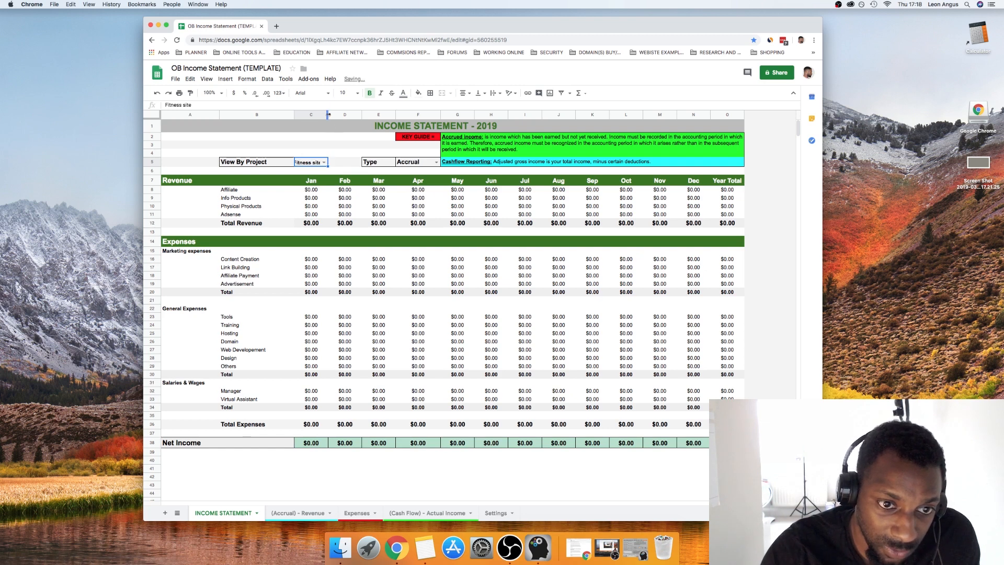
Widen column C of the income statement until the chosen project name fits, trimming the excess width slightly.
left_click_drag(328, 115, 343, 115)
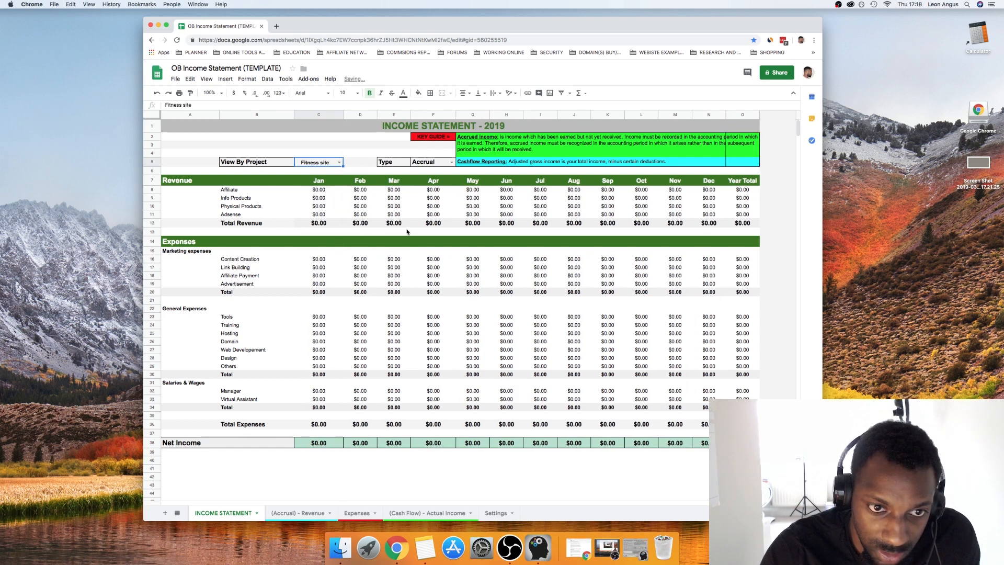
left_click(339, 163)
left_click_drag(342, 115, 357, 116)
left_click(565, 318)
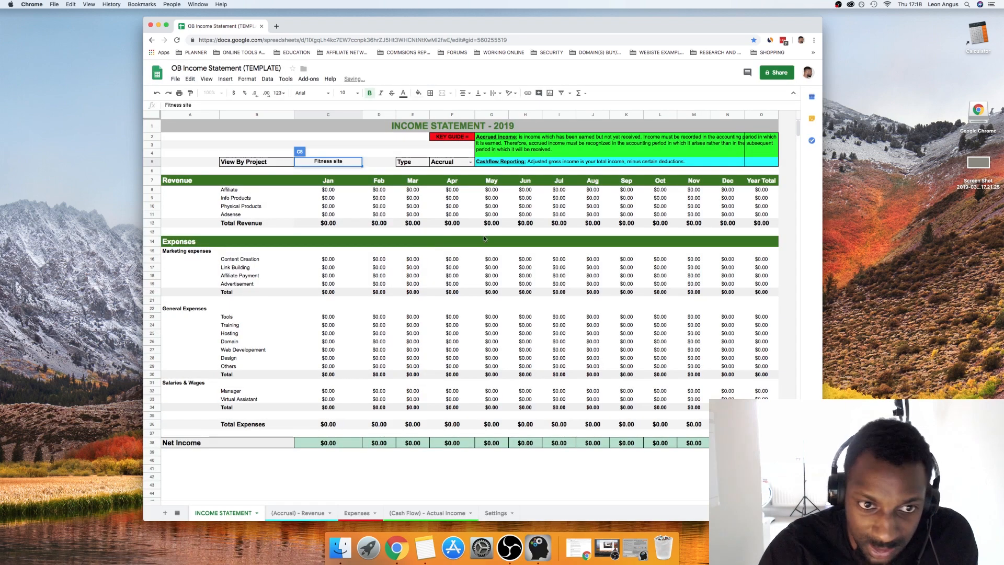
left_click(393, 146)
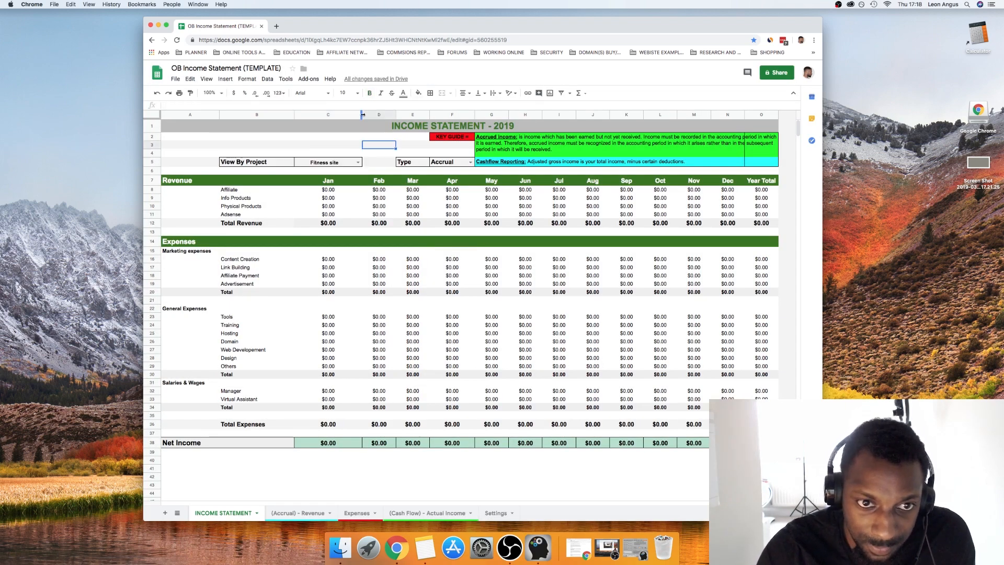
left_click_drag(361, 114, 356, 114)
left_click(569, 318)
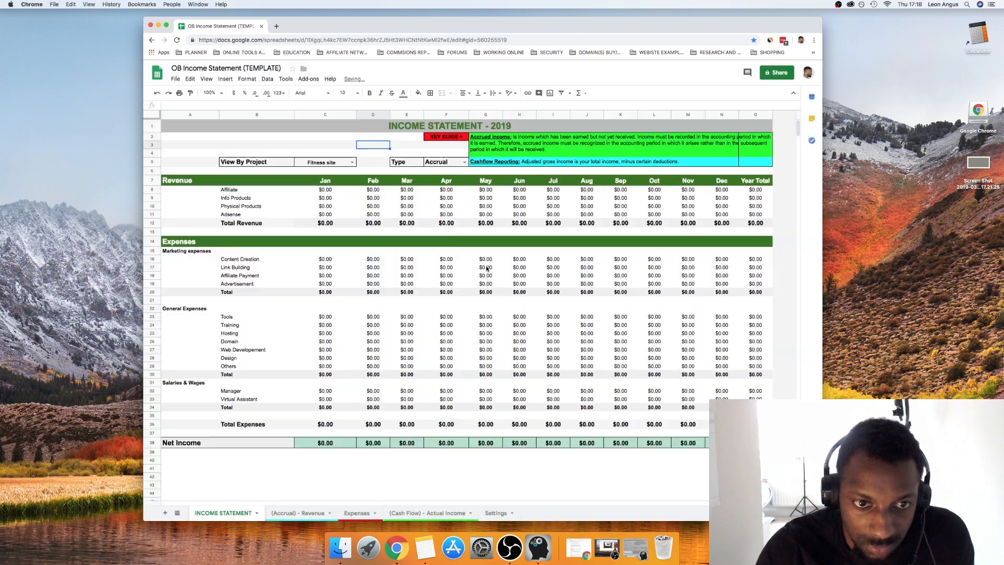
Check which options are available for View By Project and for the accounting Type on the income statement.
left_click(352, 163)
left_click(351, 163)
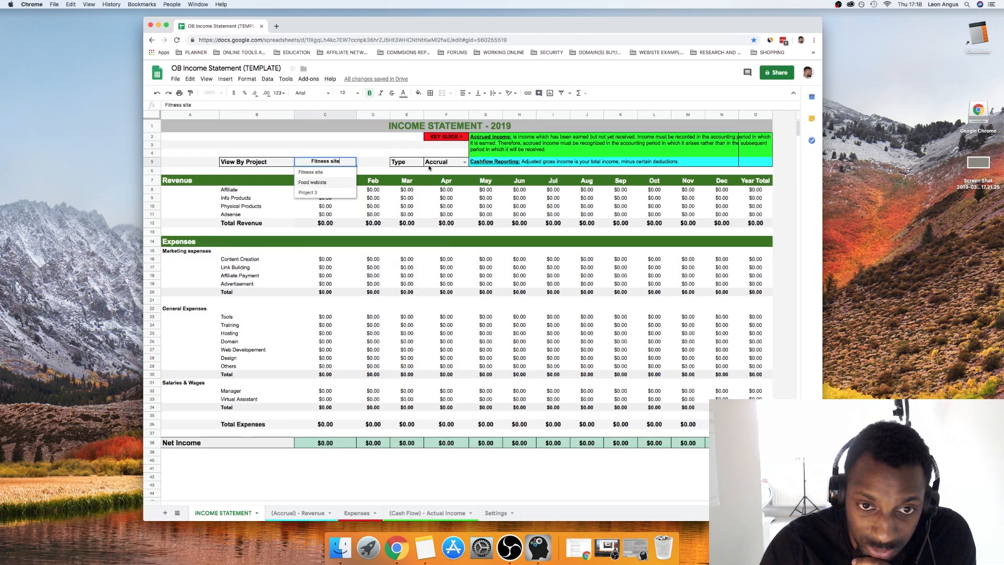
left_click(464, 162)
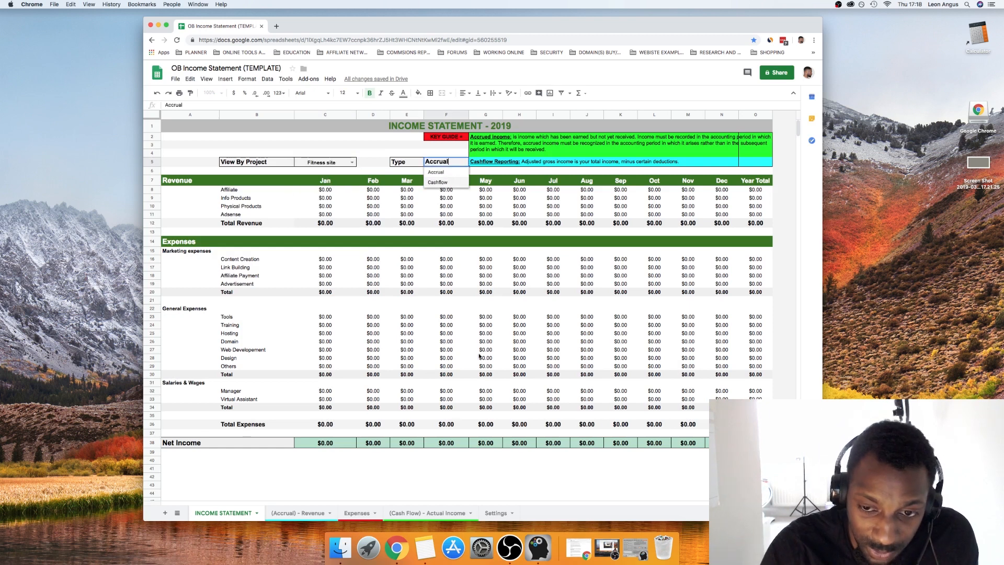
Review the Revenue Source list on the Settings sheet from Affiliate down to Other.
left_click(494, 513)
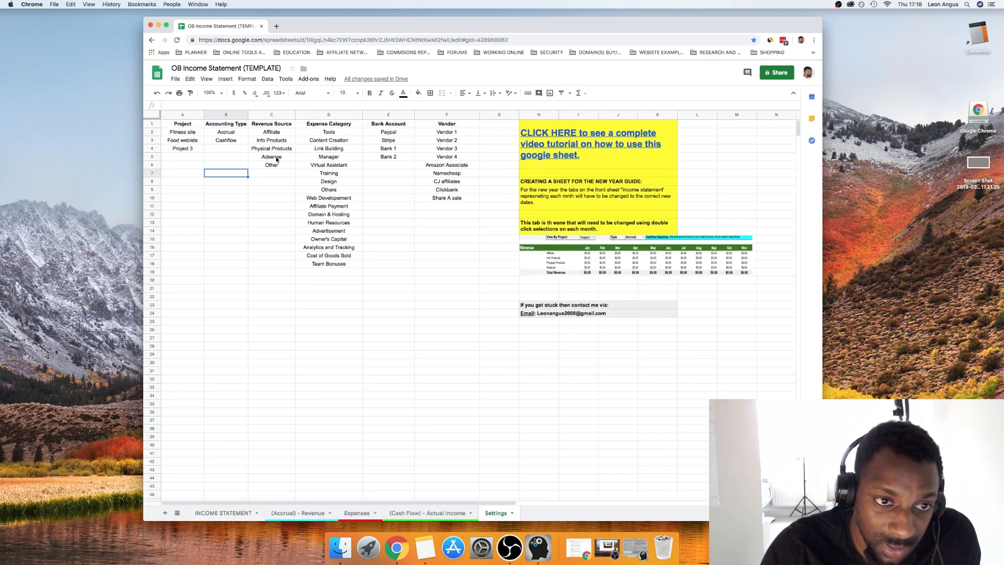
left_click(272, 114)
left_click(275, 133)
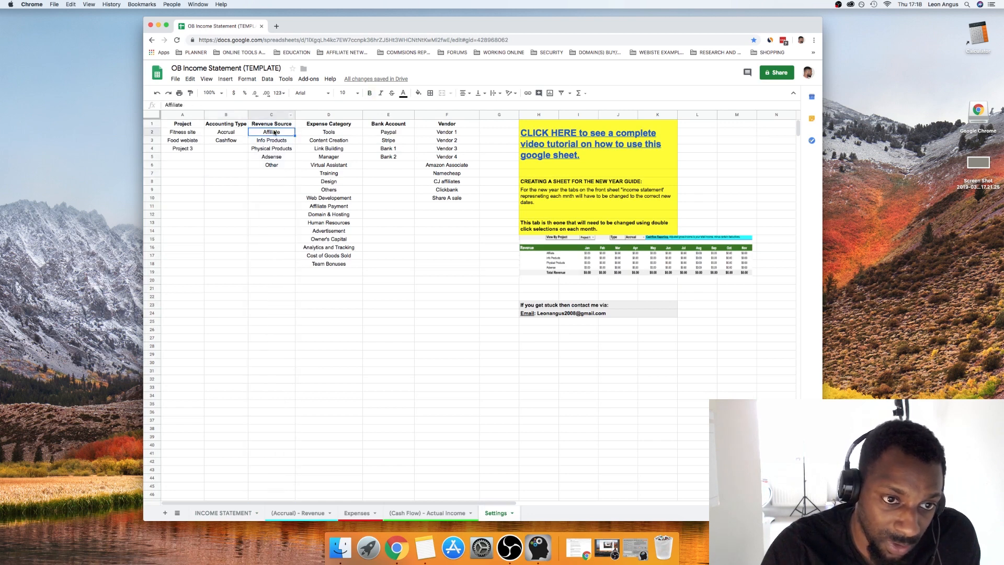
left_click(273, 166)
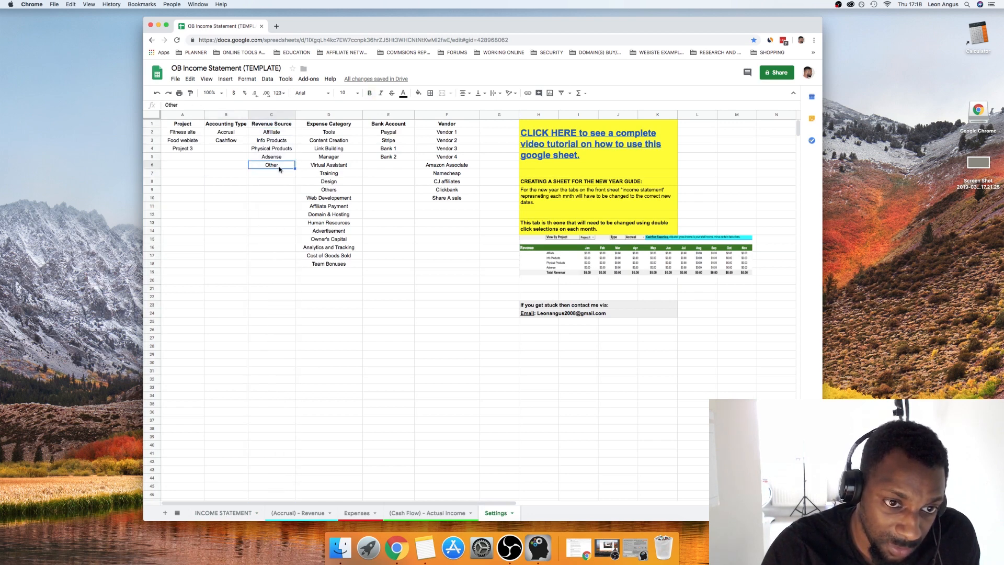
Enter a trial value "f" in cell C7 below the Revenue Source list and undo the entry.
left_click(288, 175)
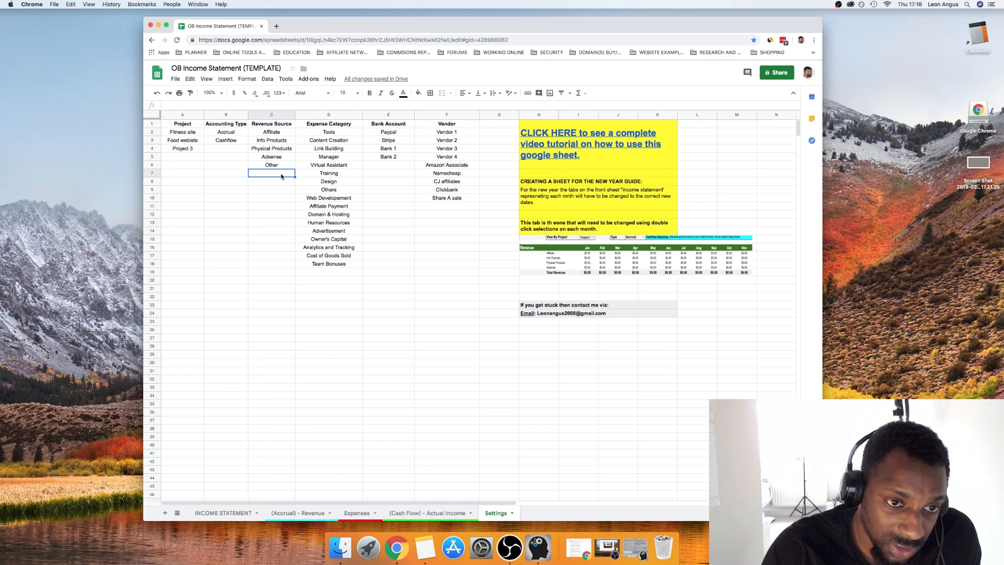
double_click(281, 175)
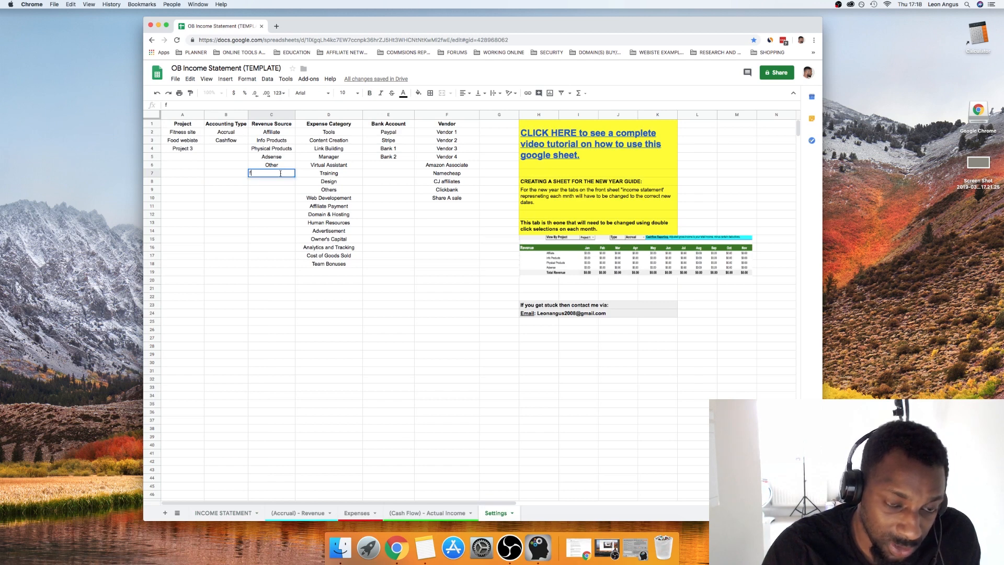
type("f")
key("Return")
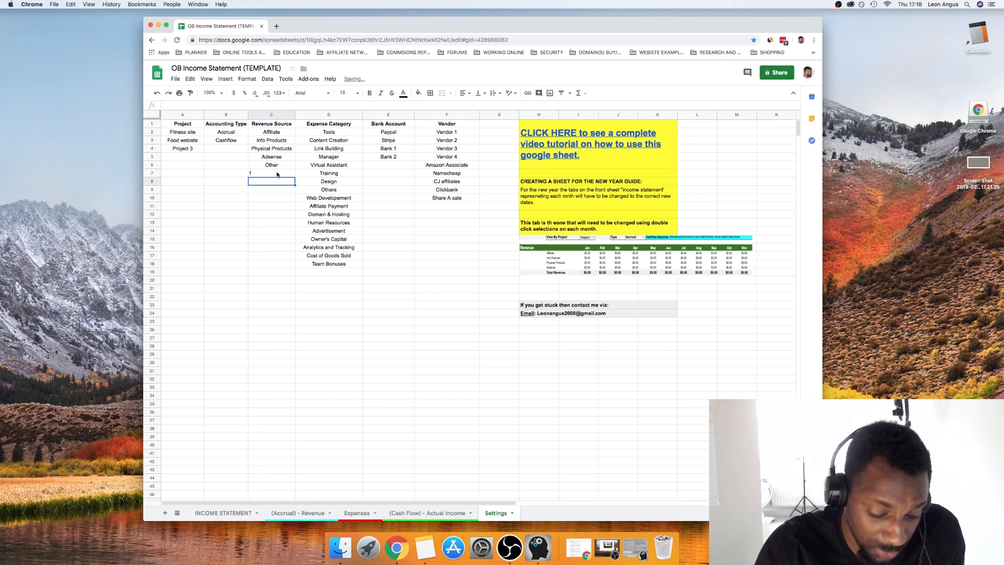
key("super+z")
Fill the Other revenue source down through cell C9, try editing the copy in C7, and undo the fill.
left_click(283, 166)
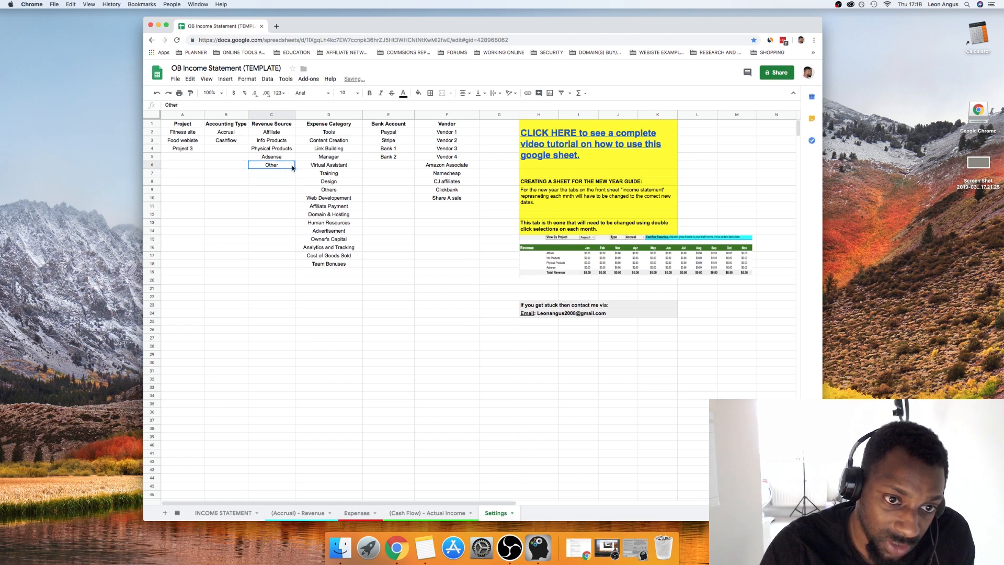
left_click_drag(294, 167, 294, 193)
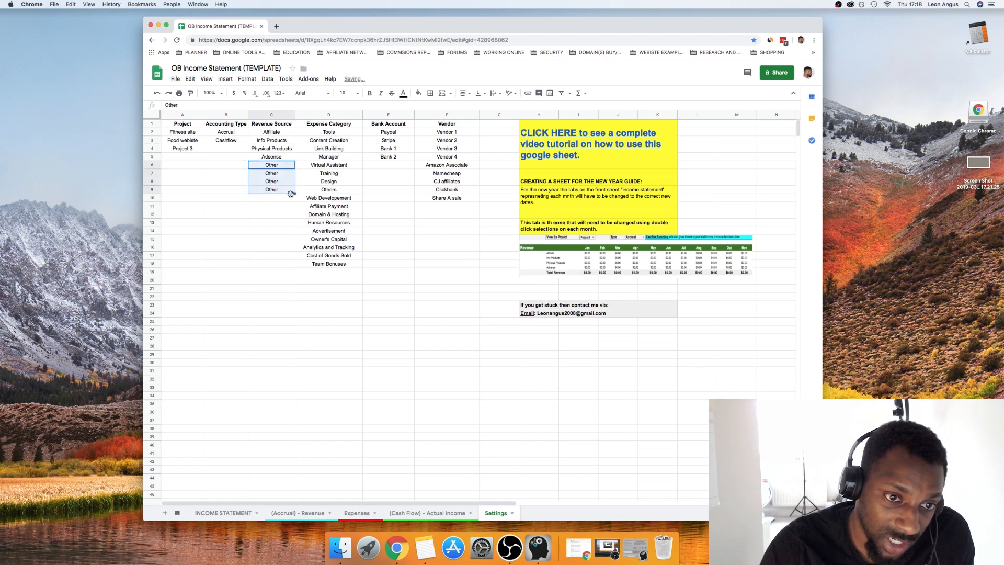
left_click(300, 183)
double_click(275, 174)
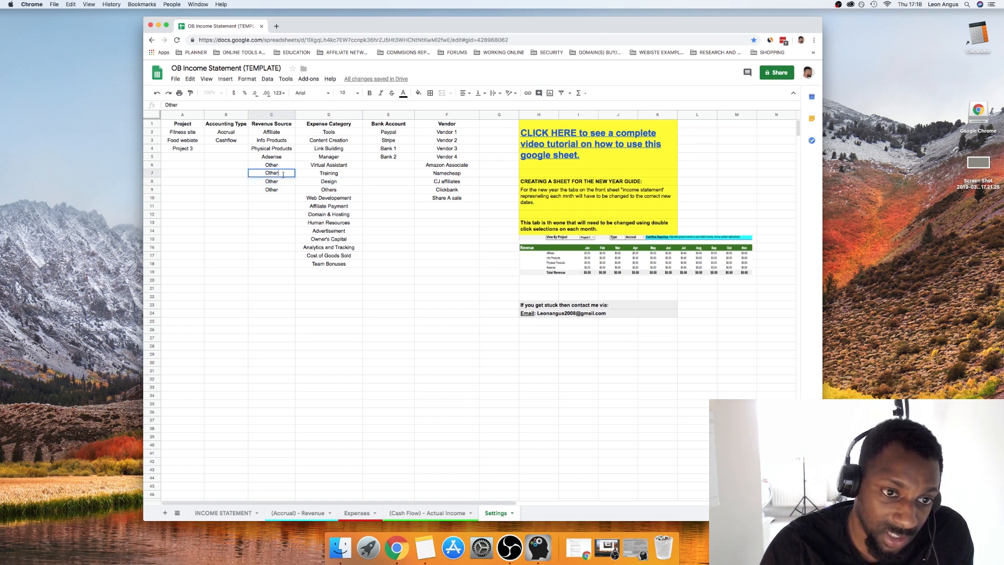
type("w")
key("BackSpace")
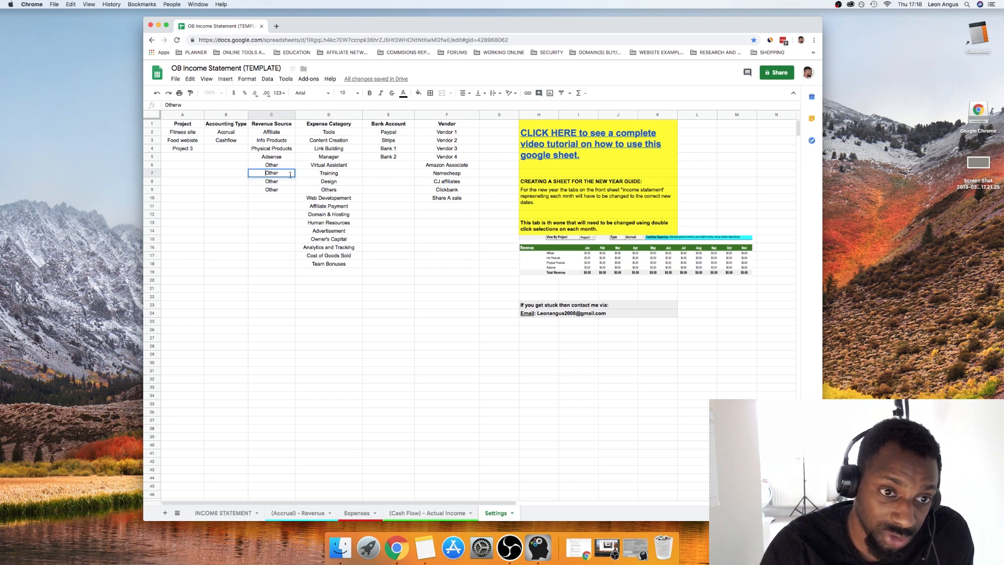
left_click(291, 159)
key("super+z")
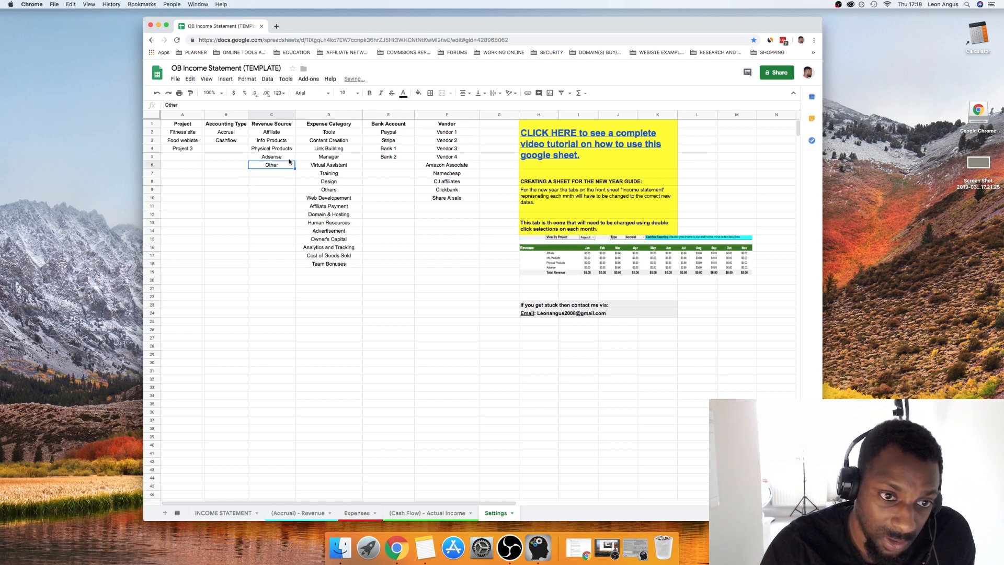
Go through the Expense Category list on the Settings sheet, looking at entries such as Virtual Assistant, Training and Design.
left_click(329, 123)
left_click(340, 181)
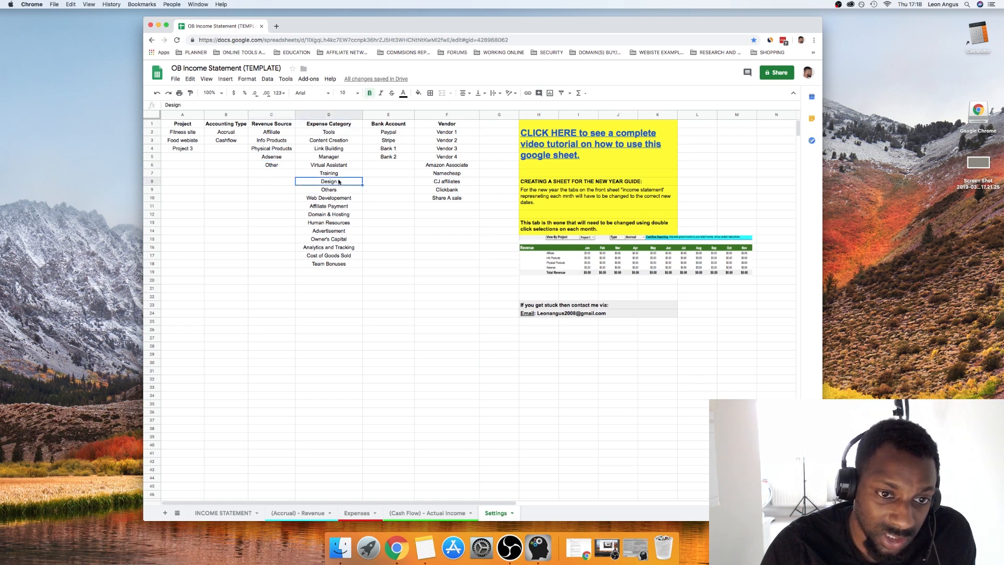
left_click(340, 165)
left_click(340, 181)
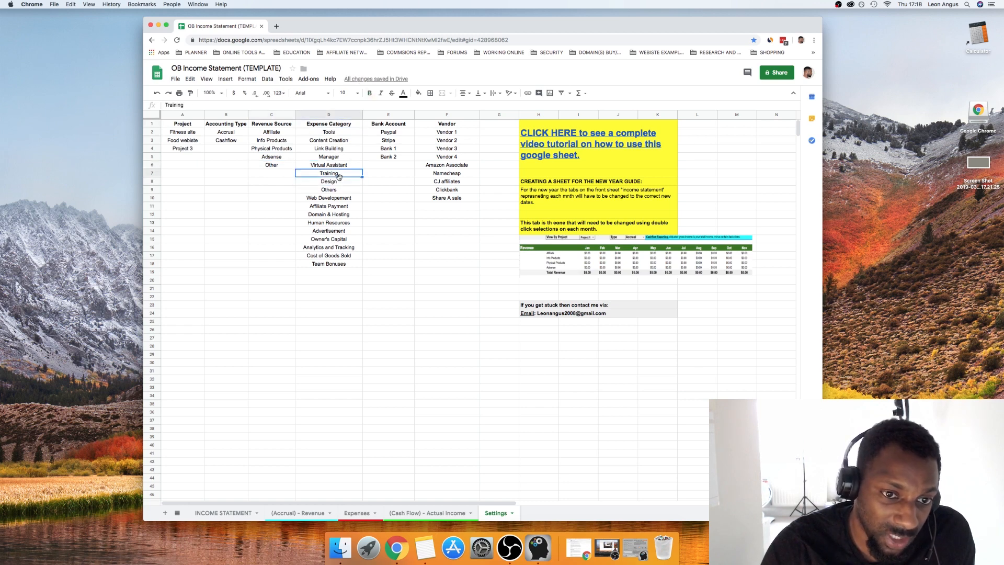
double_click(338, 182)
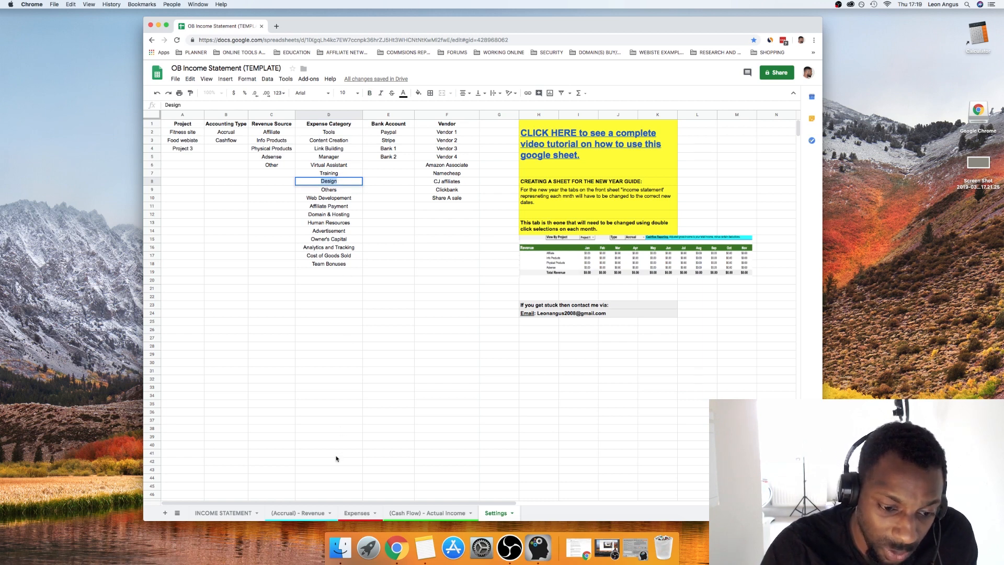
On the Expenses sheet, assign the expense in row 2 to the Food webiste project.
left_click(357, 511)
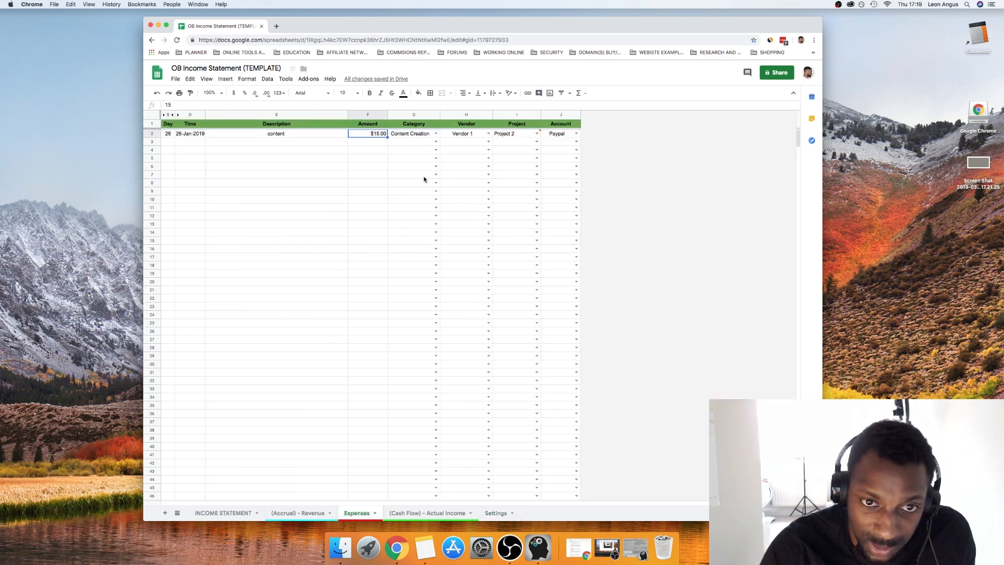
double_click(534, 134)
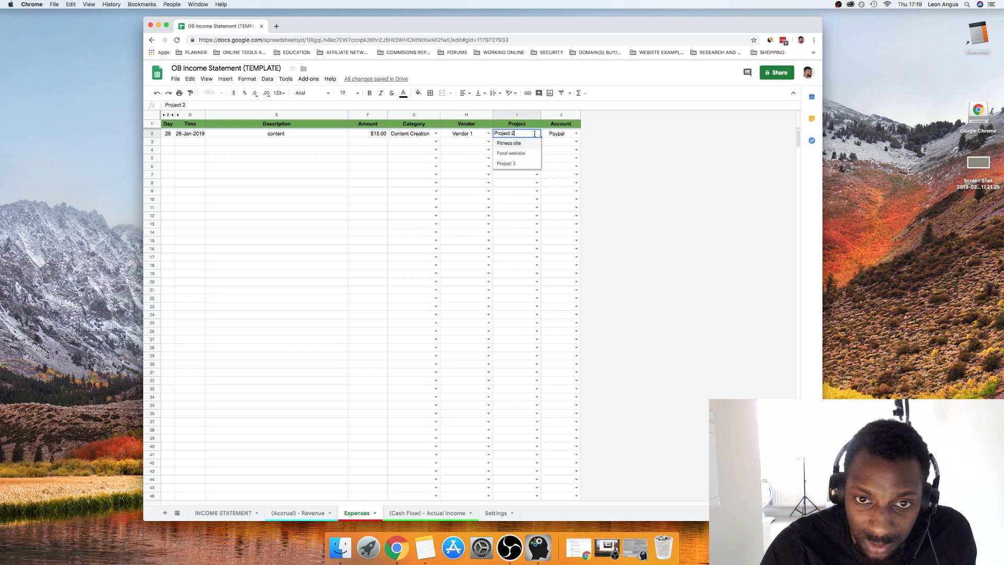
left_click(528, 152)
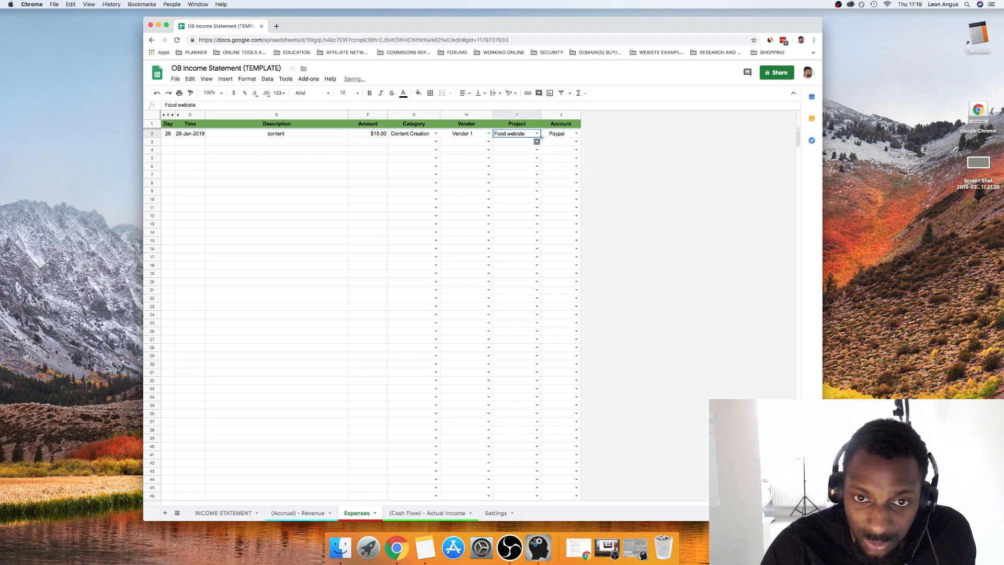
Check the vendor choices for the row 2 expense and set its category to Virtual Assistant.
left_click(489, 134)
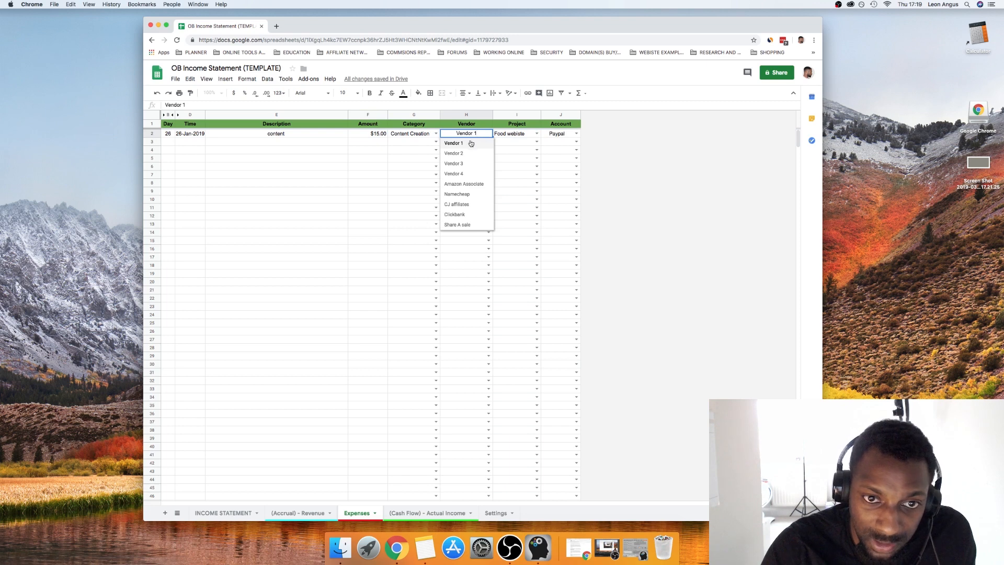
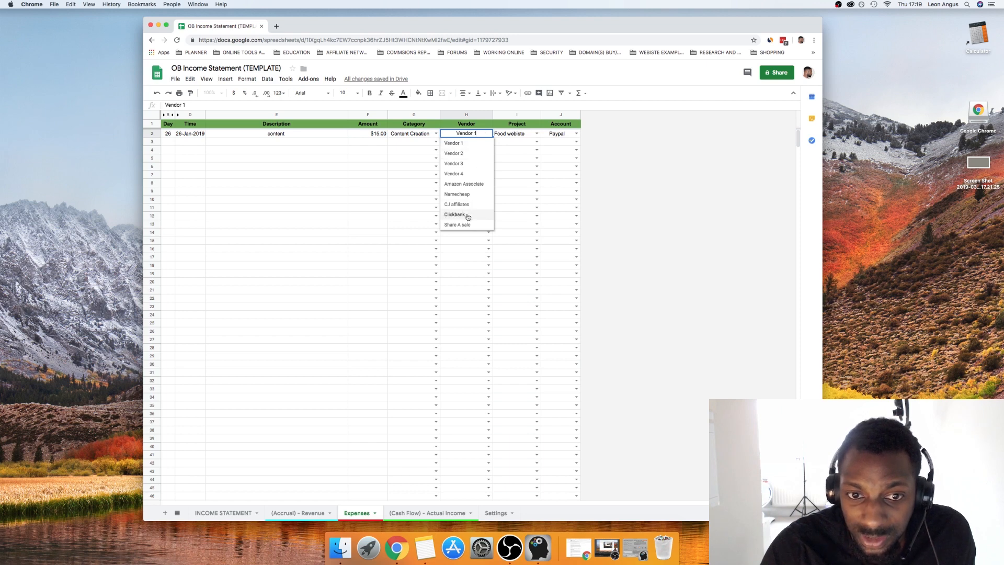
left_click(433, 134)
left_click(434, 134)
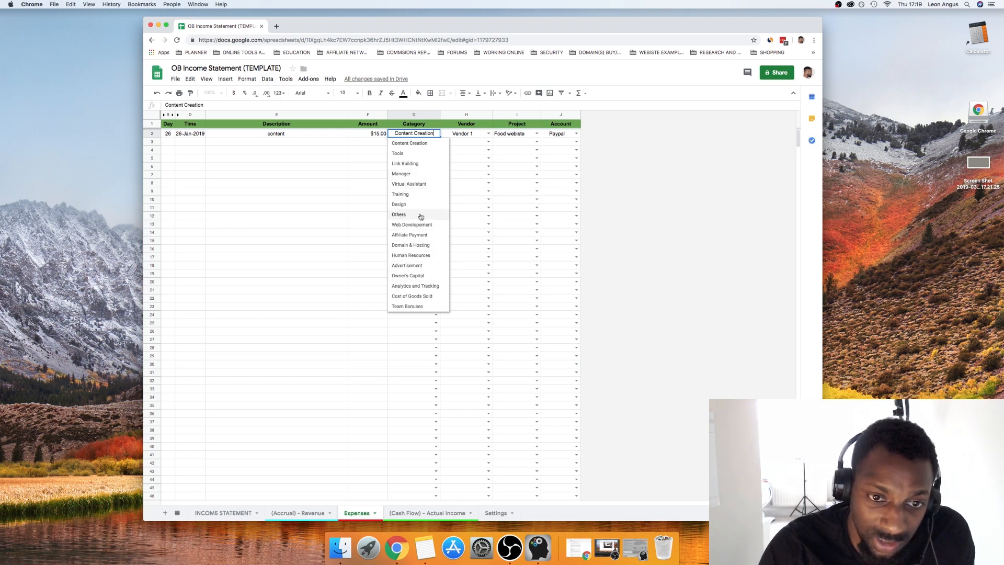
left_click(410, 184)
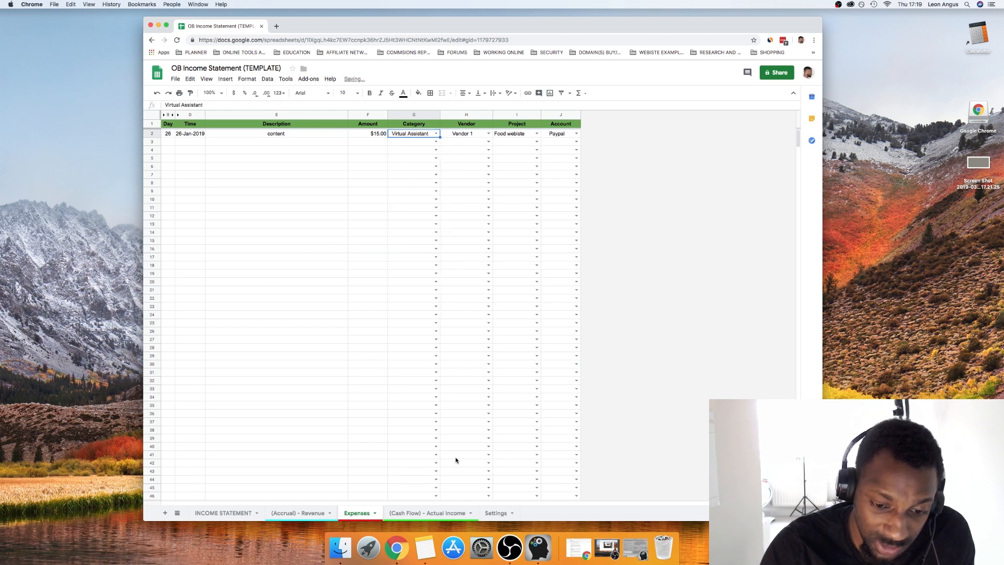
On the Settings sheet, rename the Virtual Assistant entry in the Expense Category list to VA.
left_click(496, 513)
double_click(334, 165)
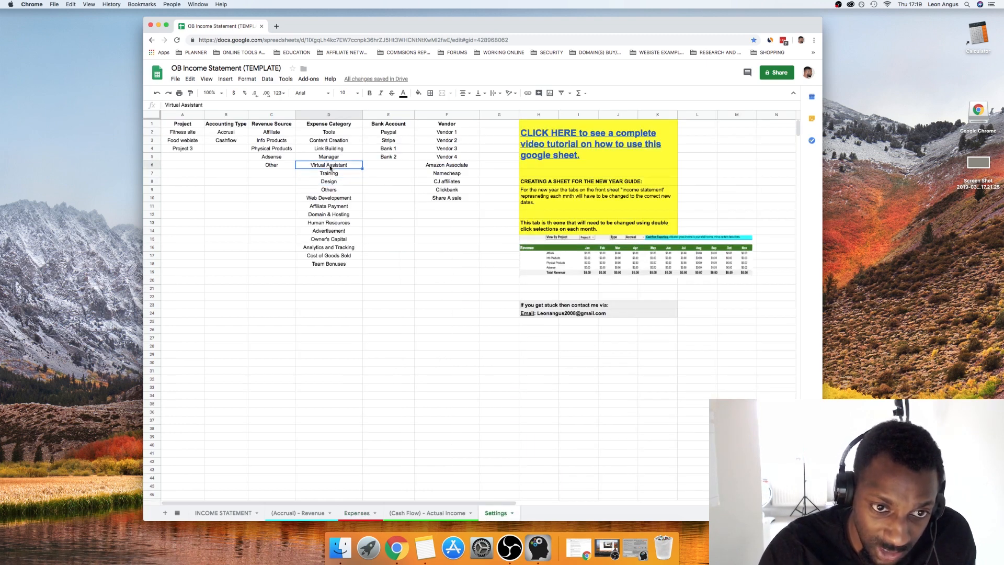
left_click_drag(352, 164, 301, 163)
type("VA")
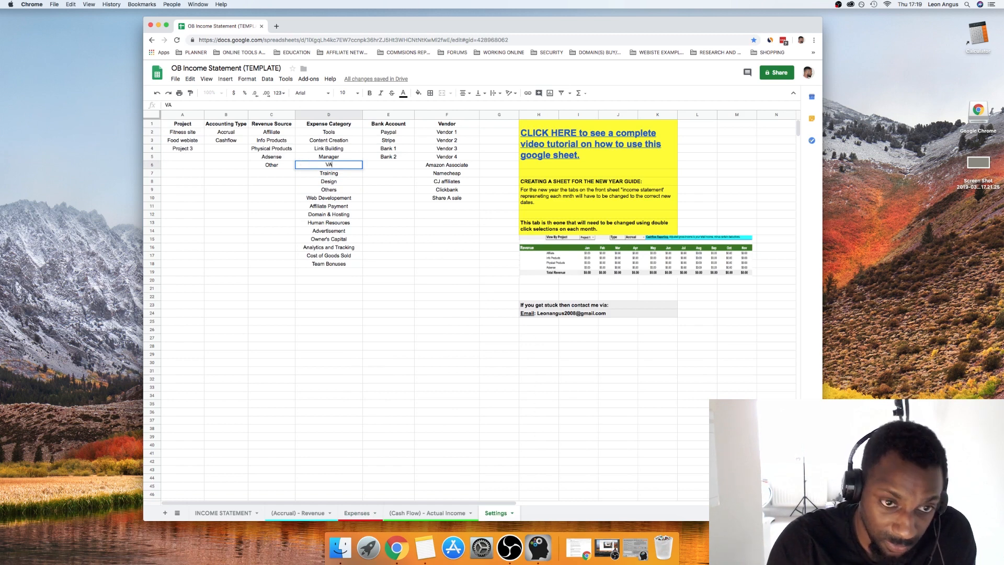
key("Return")
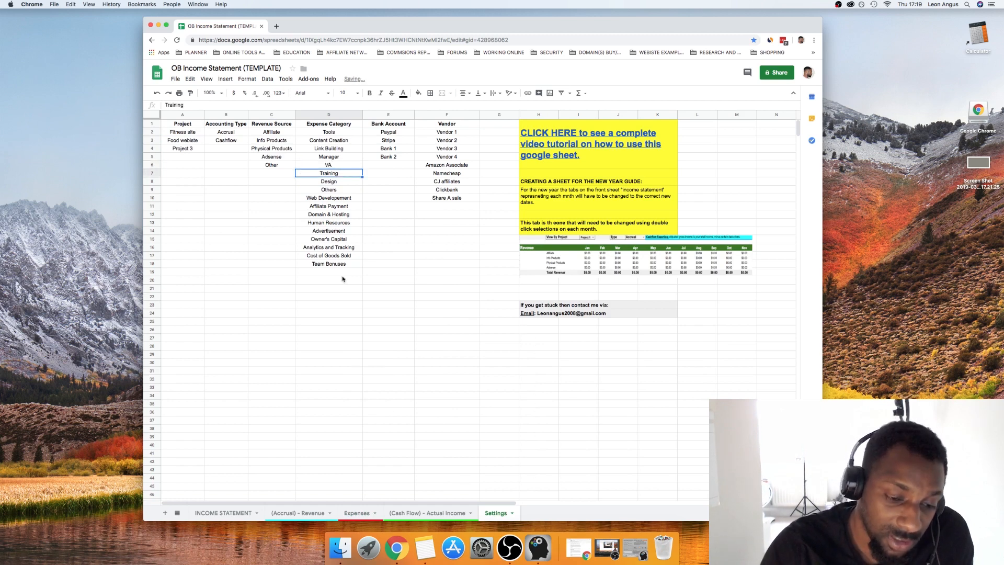
On the Expenses sheet, set the category of the expense in row 2 to VA.
left_click(240, 513)
left_click(309, 513)
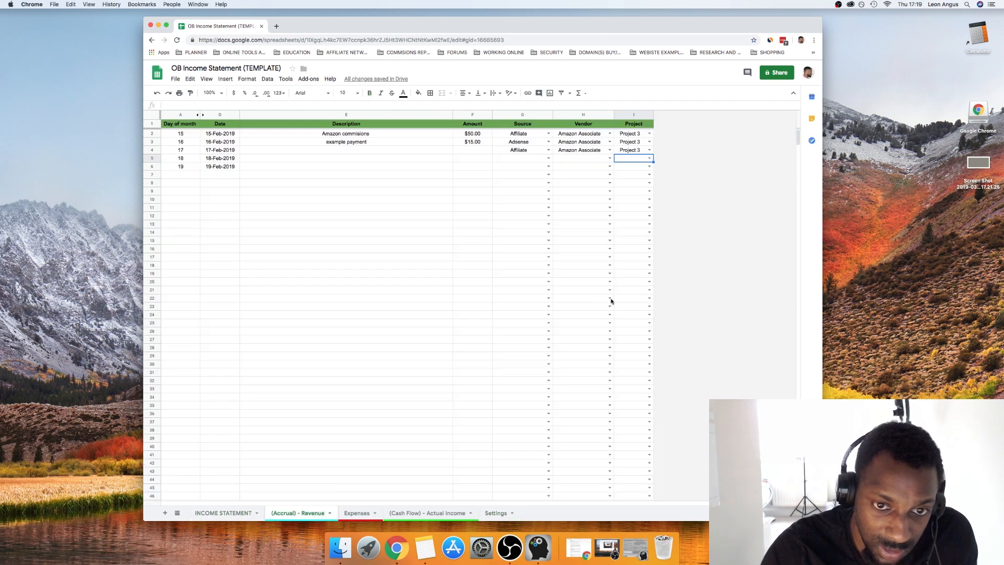
left_click(369, 515)
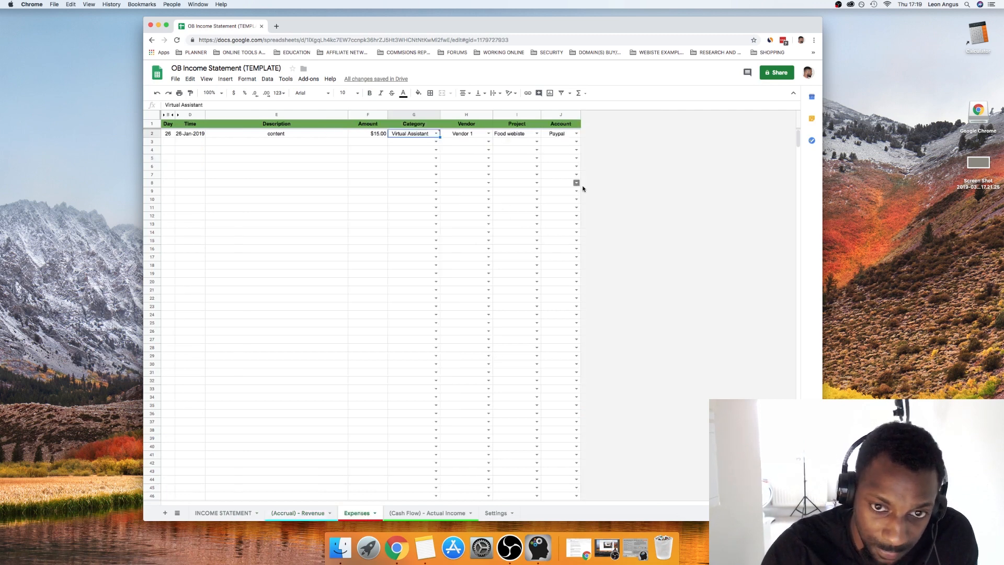
left_click(488, 134)
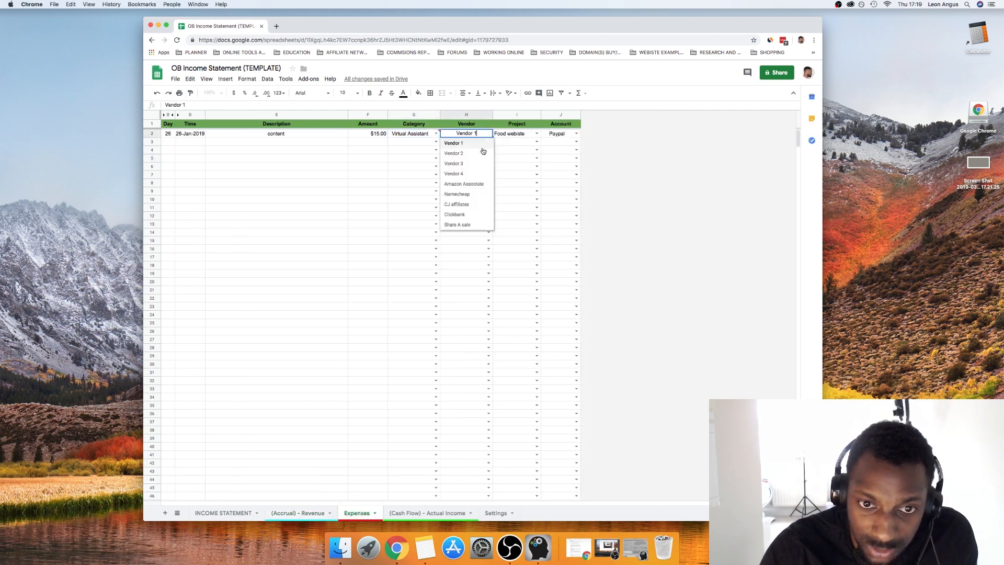
left_click(435, 133)
left_click(424, 187)
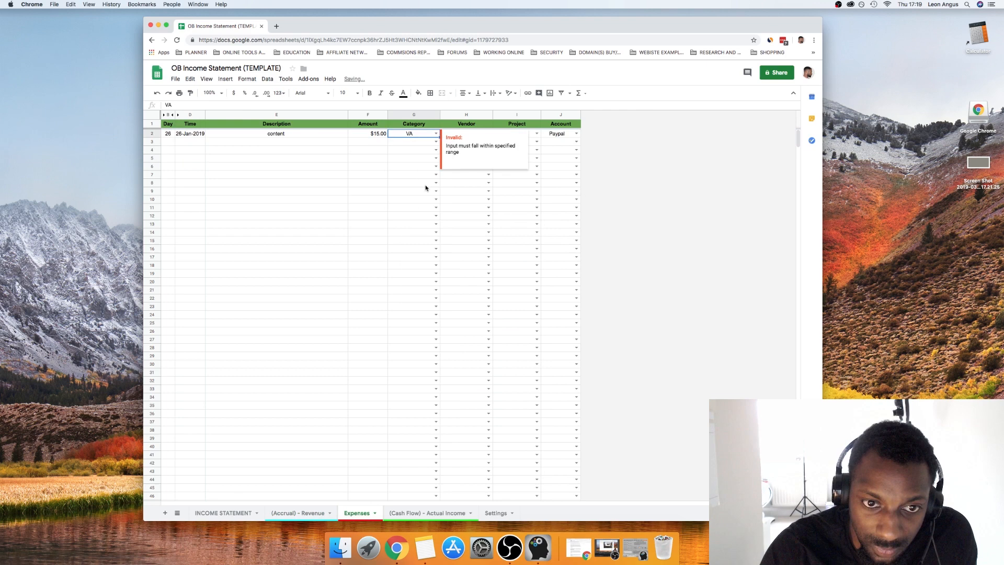
left_click(474, 193)
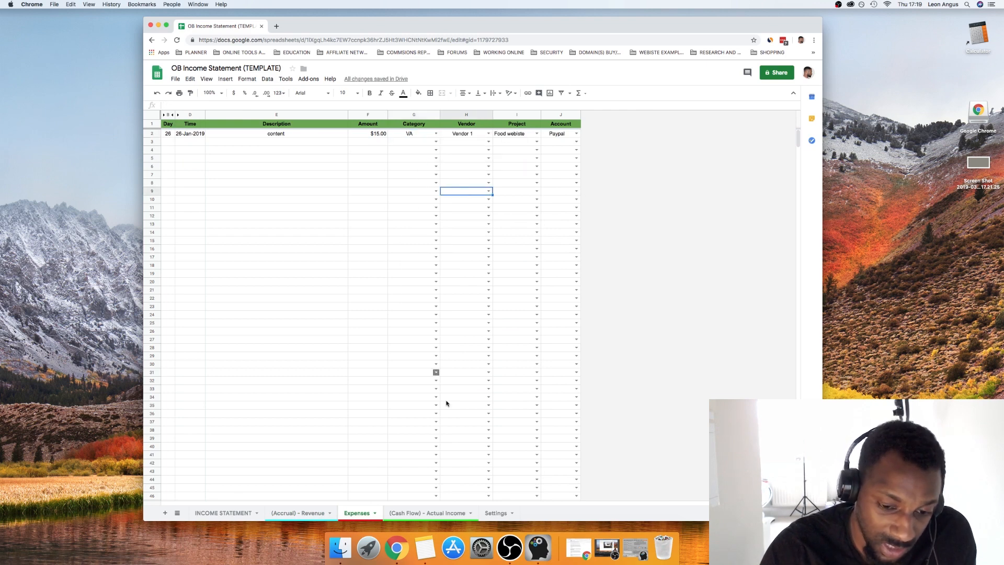
On the Settings sheet, rename the Bank 1 entry in the Bank Account list to Capital 1.
left_click(494, 513)
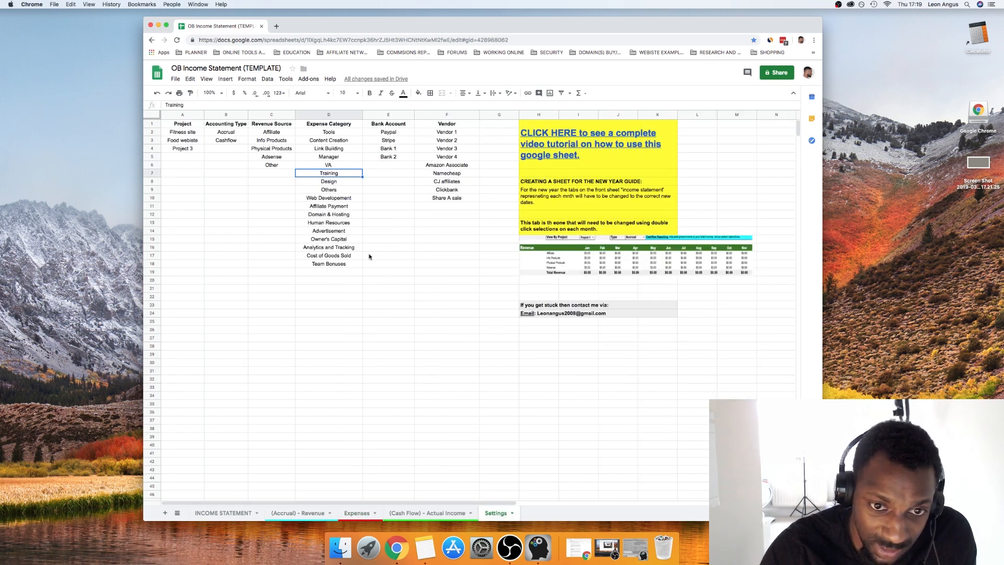
double_click(391, 150)
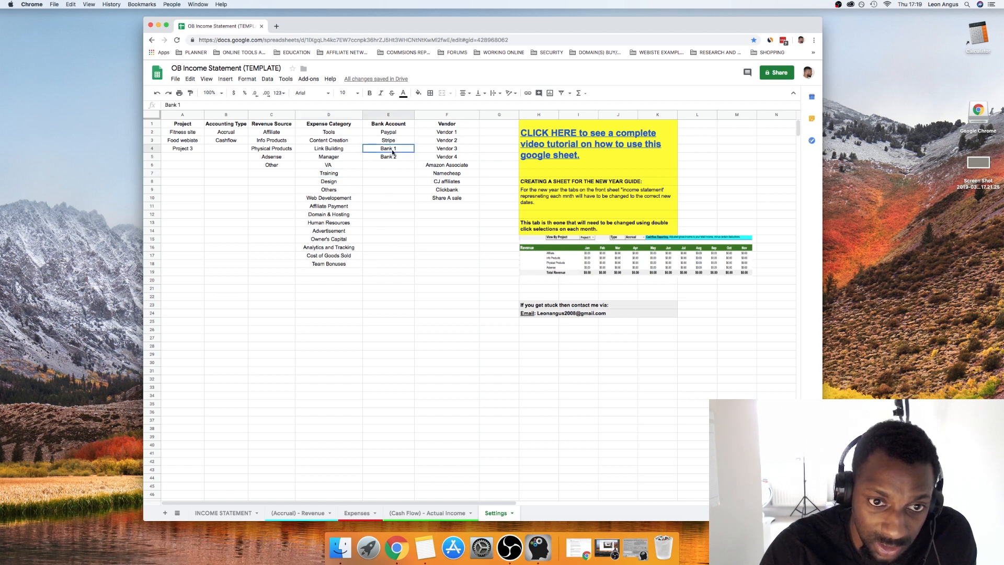
left_click_drag(398, 148, 374, 148)
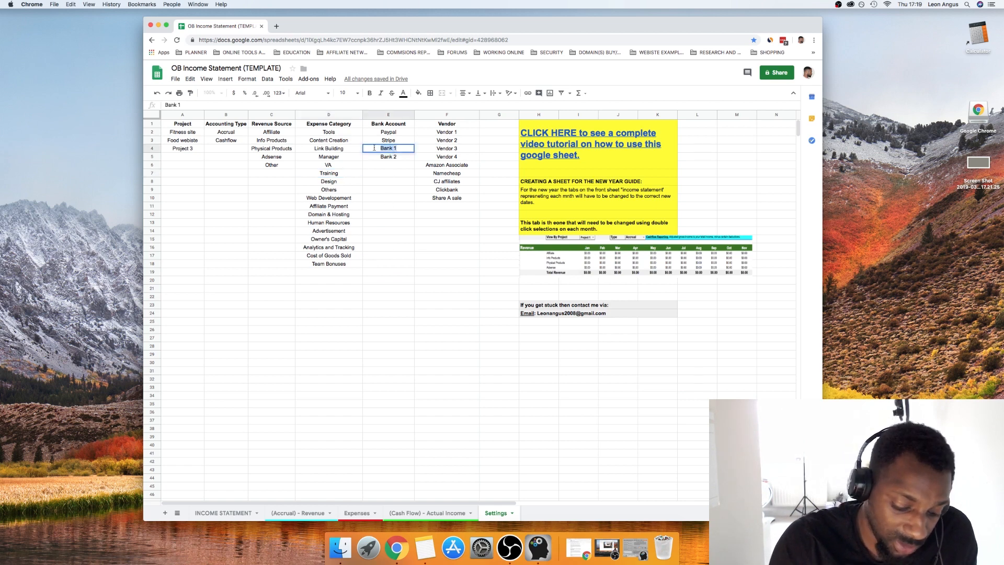
type("Cap")
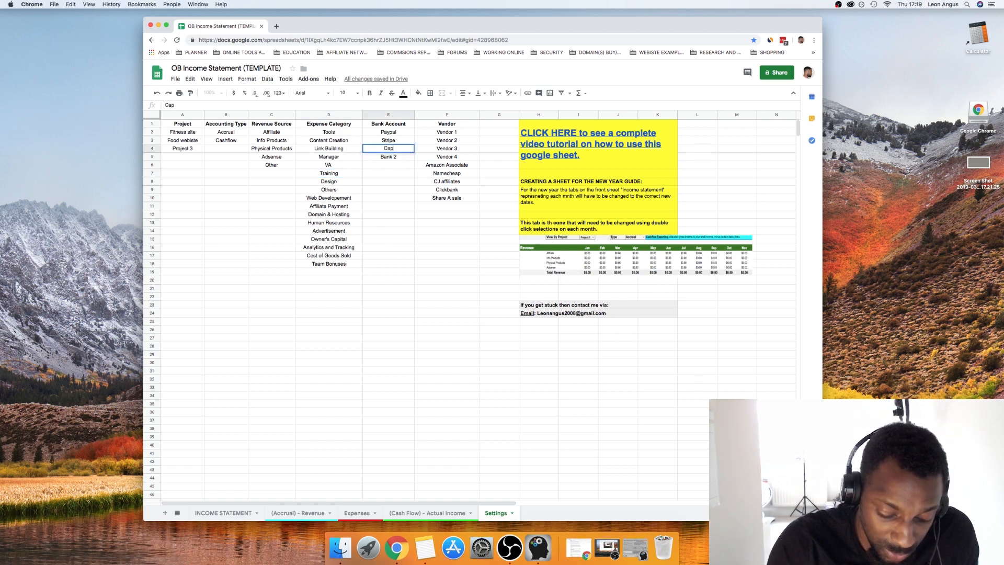
type("ital ")
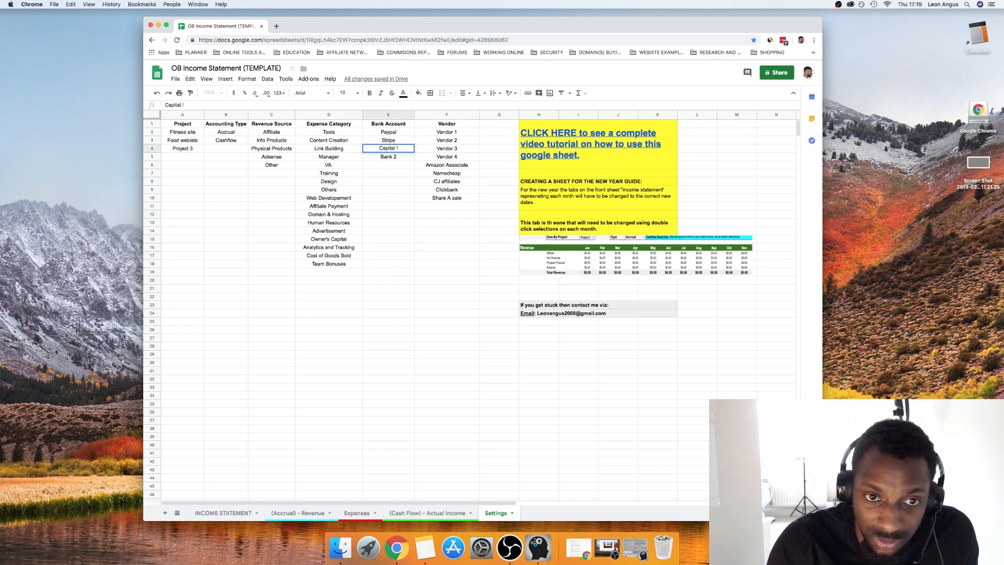
type("1")
key("Return")
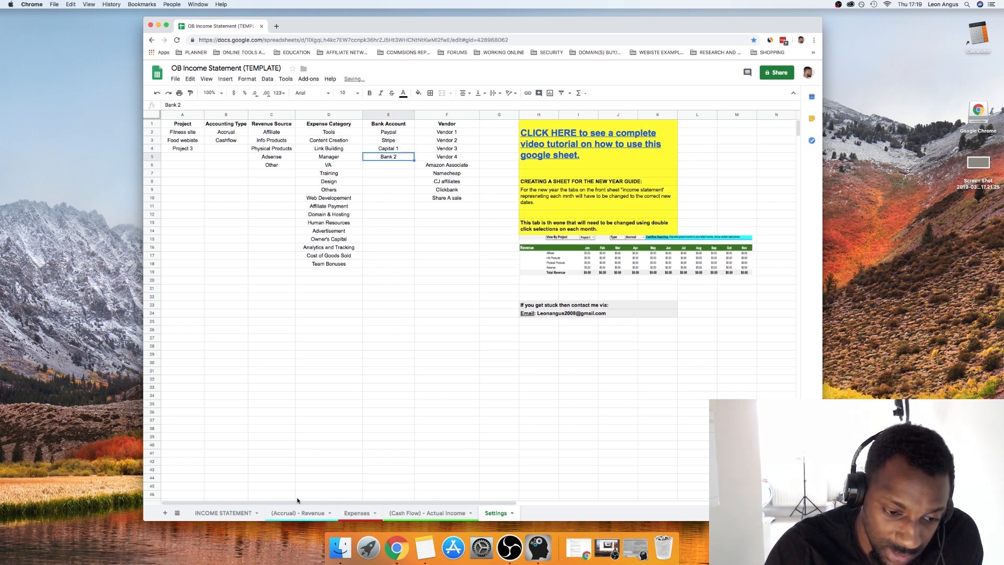
Check the account choices offered for the row 2 income on the (Cash Flow) - Actual Income sheet.
left_click(320, 513)
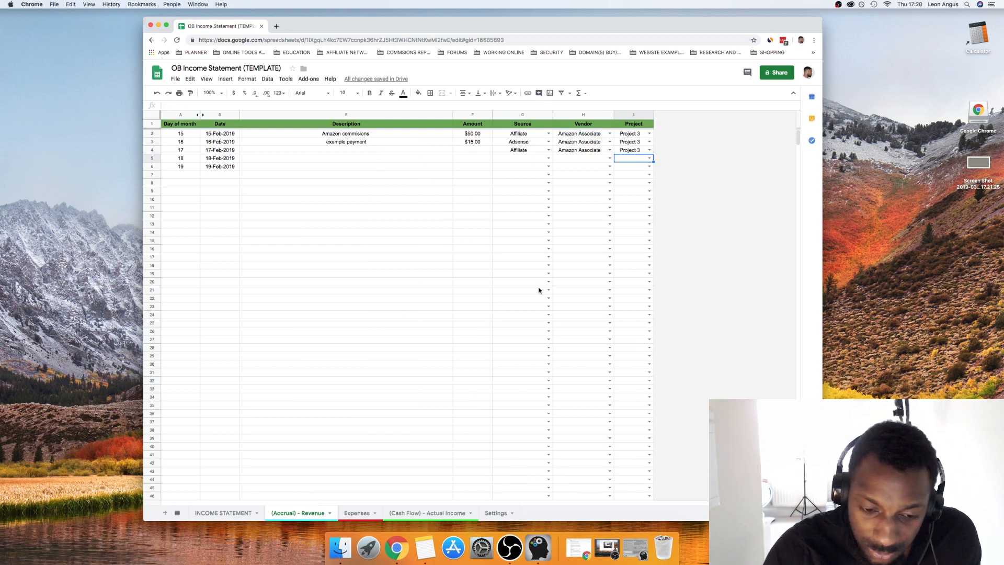
left_click(427, 513)
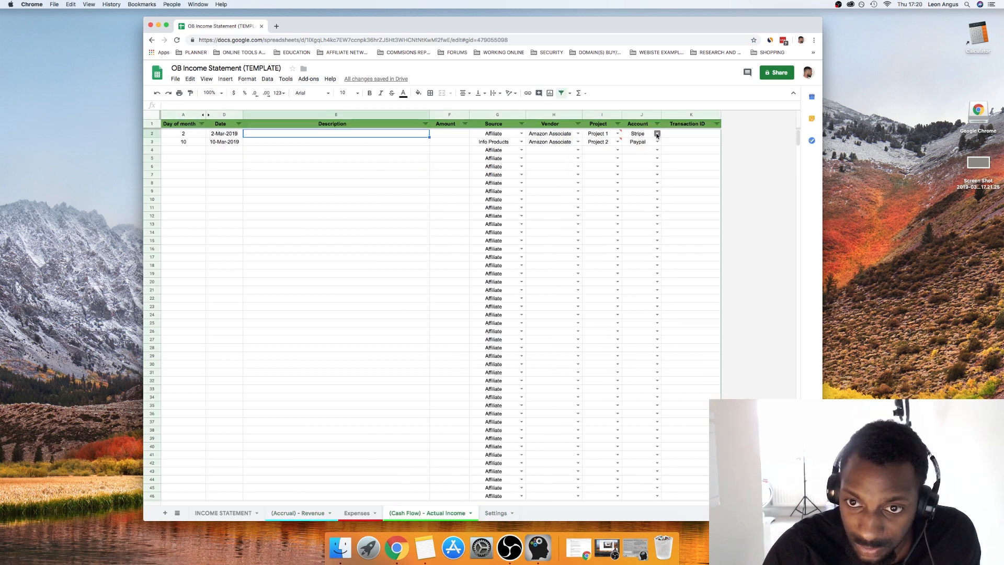
left_click(657, 134)
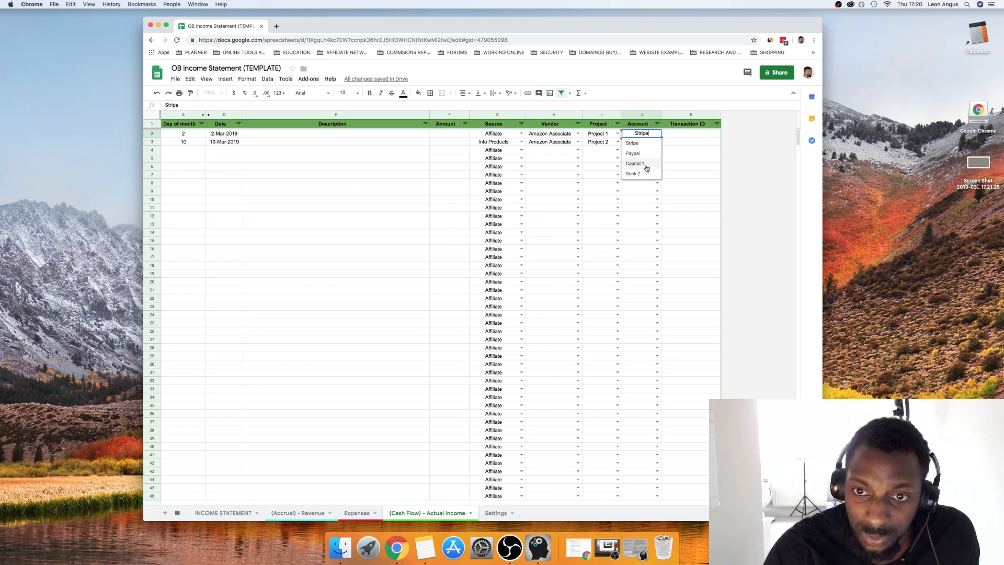
Assign the income entries in rows 2 and 3 of the cash flow sheet to the Food webiste project.
left_click(618, 134)
left_click(601, 153)
left_click(616, 141)
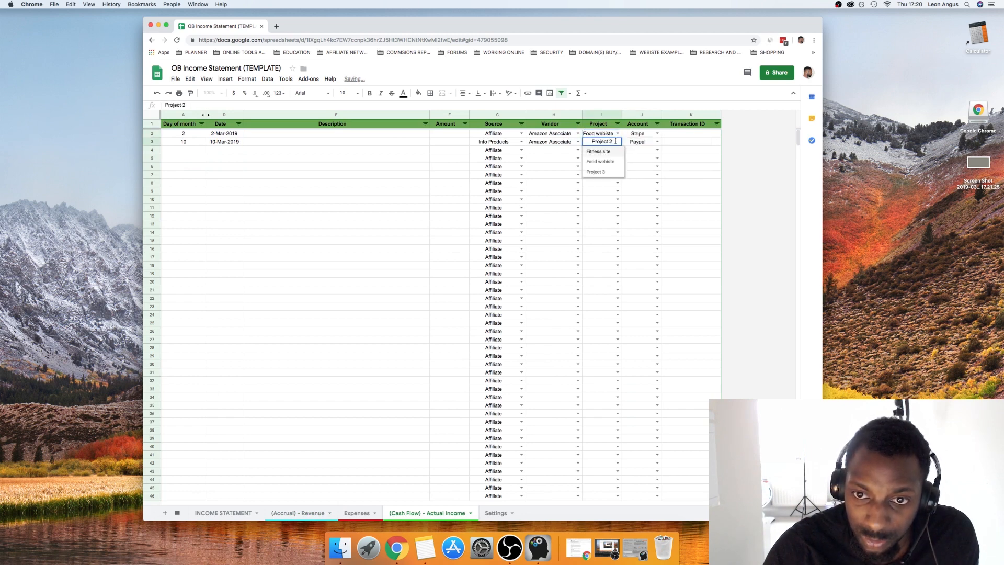
left_click(602, 162)
left_click(647, 200)
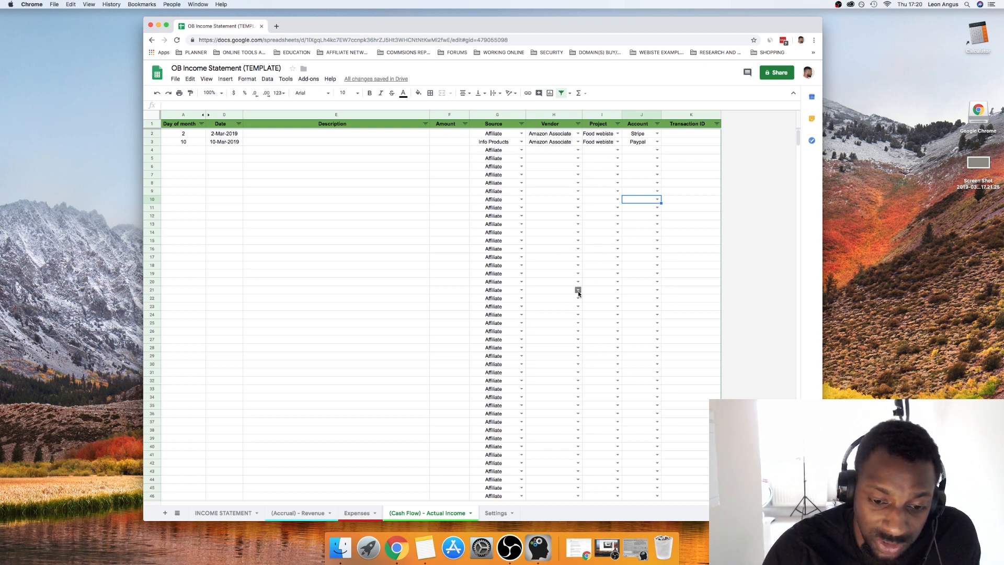
Go through the Vendor list on the Settings sheet, including its empty cells, and compare it with the Revenue Source list.
left_click(498, 514)
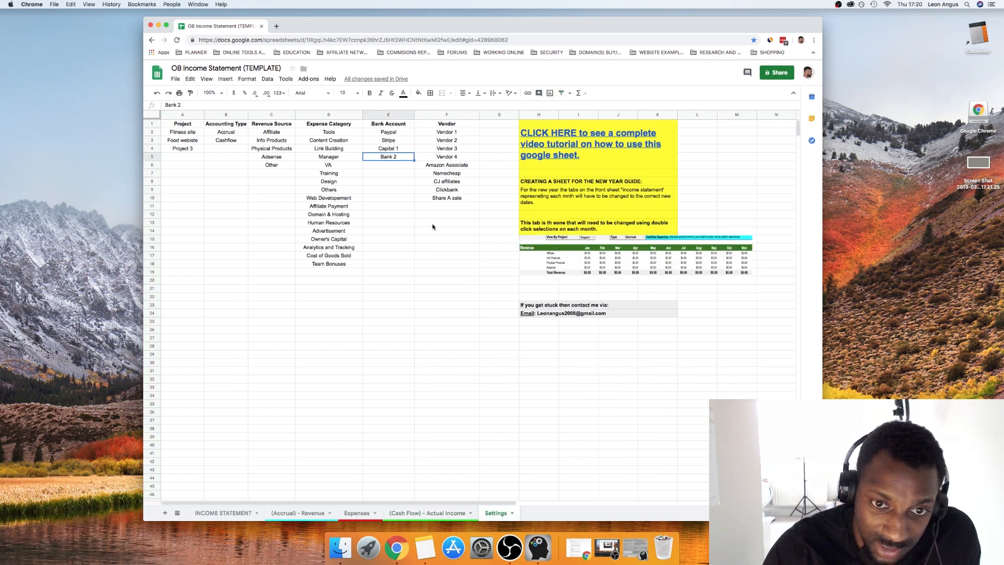
left_click(460, 207)
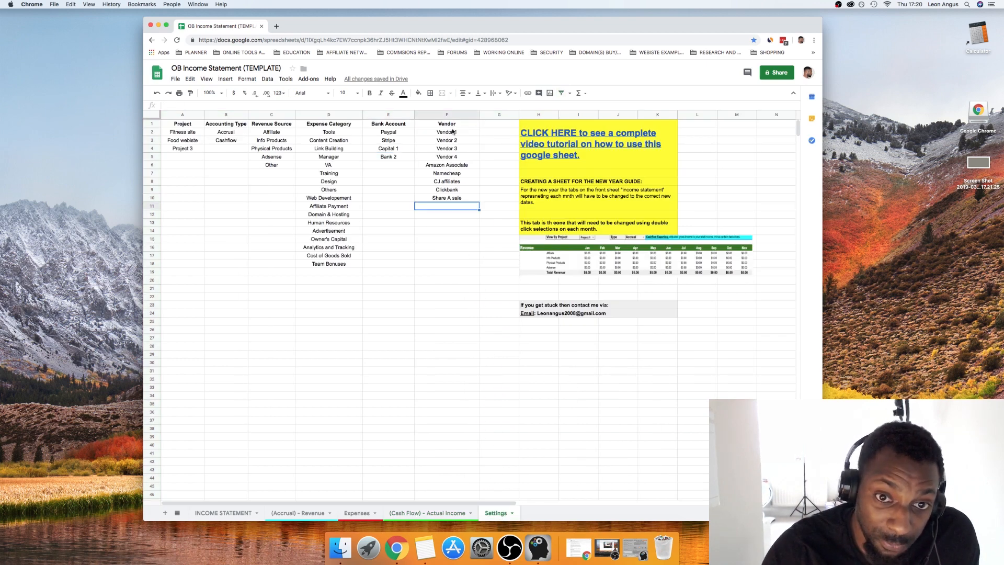
left_click_drag(453, 132, 443, 327)
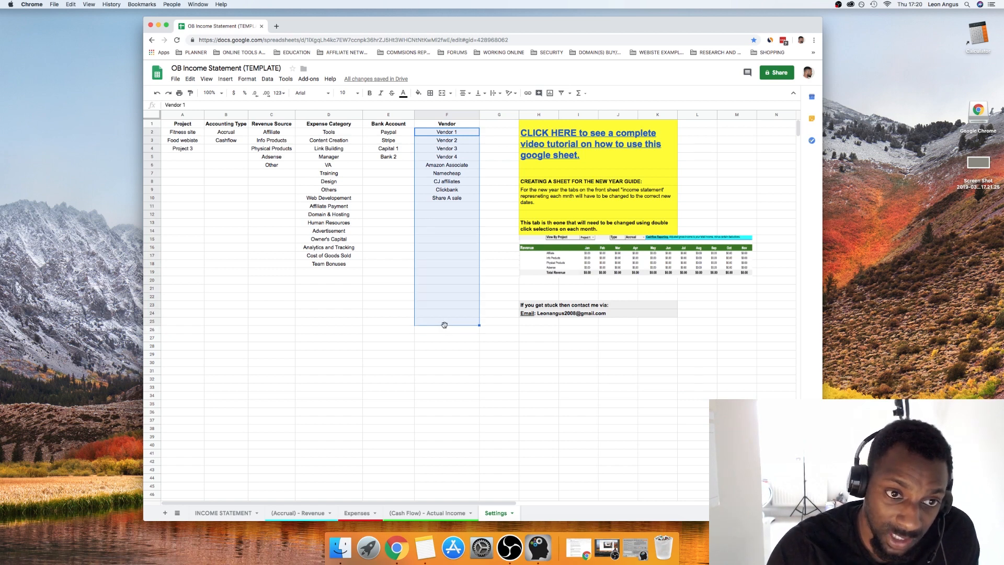
left_click_drag(274, 133, 270, 198)
double_click(271, 197)
left_click_drag(458, 134, 467, 237)
left_click(467, 237)
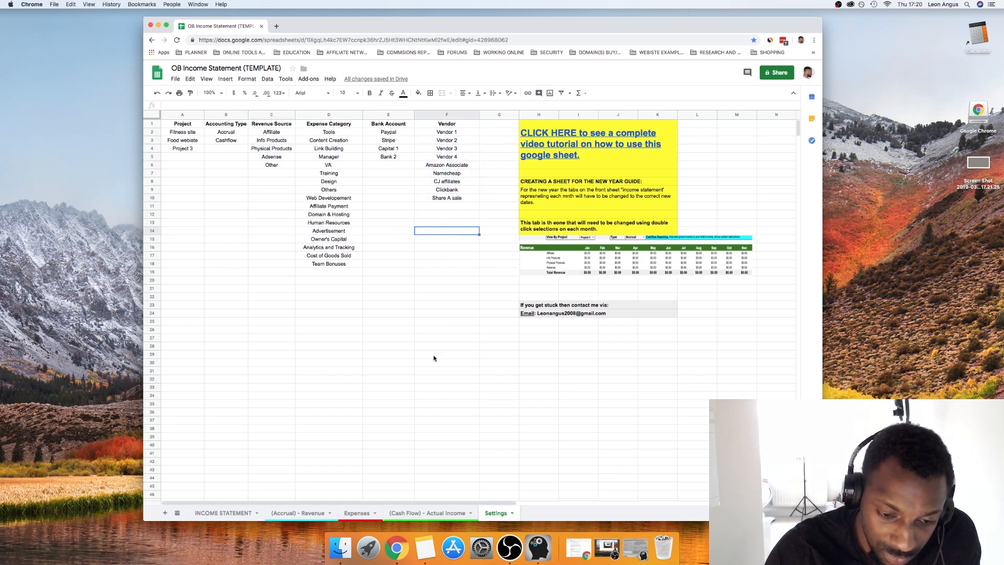
Check the vendor choices offered for the row 2 expense on the Expenses sheet.
left_click(349, 513)
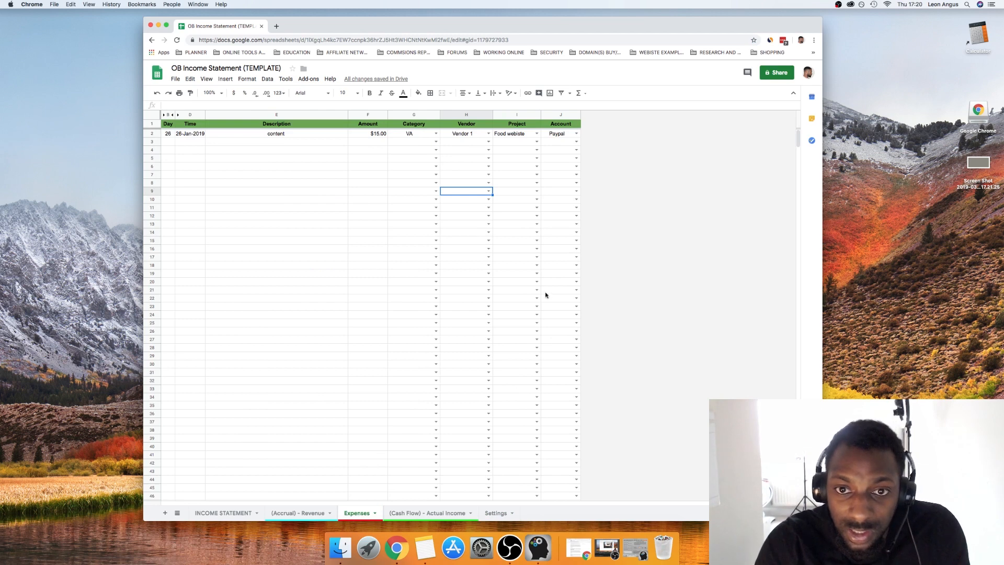
double_click(487, 133)
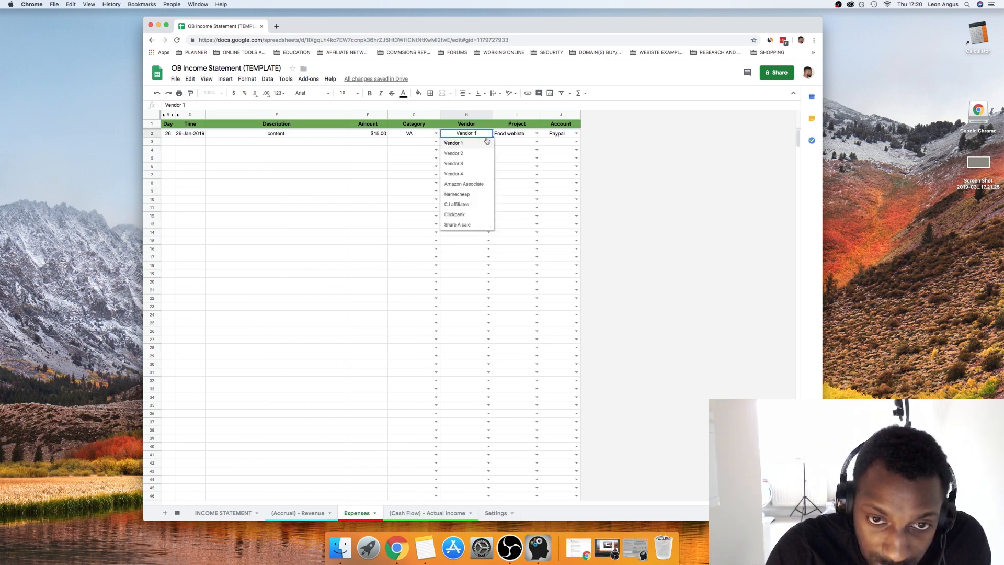
left_click(568, 183)
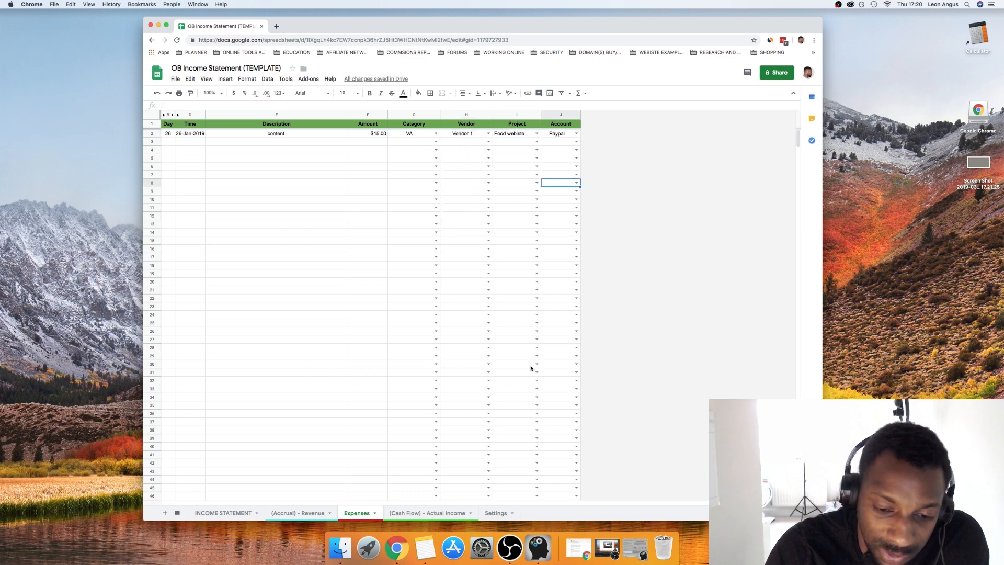
Review the Vendor entries on the Settings sheet again, from Vendor 1 to Share A sale, alongside the revenue sources.
left_click(496, 513)
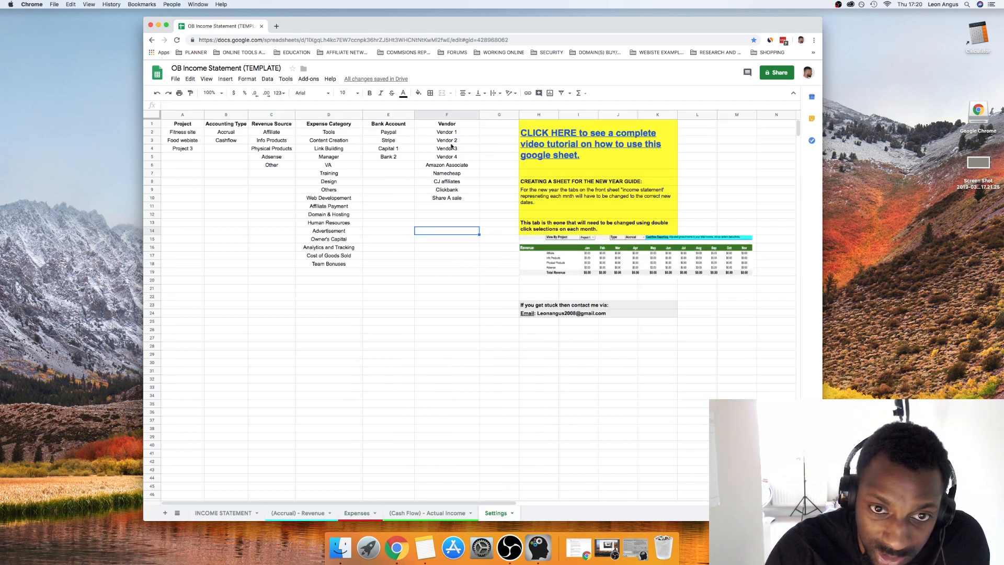
left_click_drag(456, 155, 456, 208)
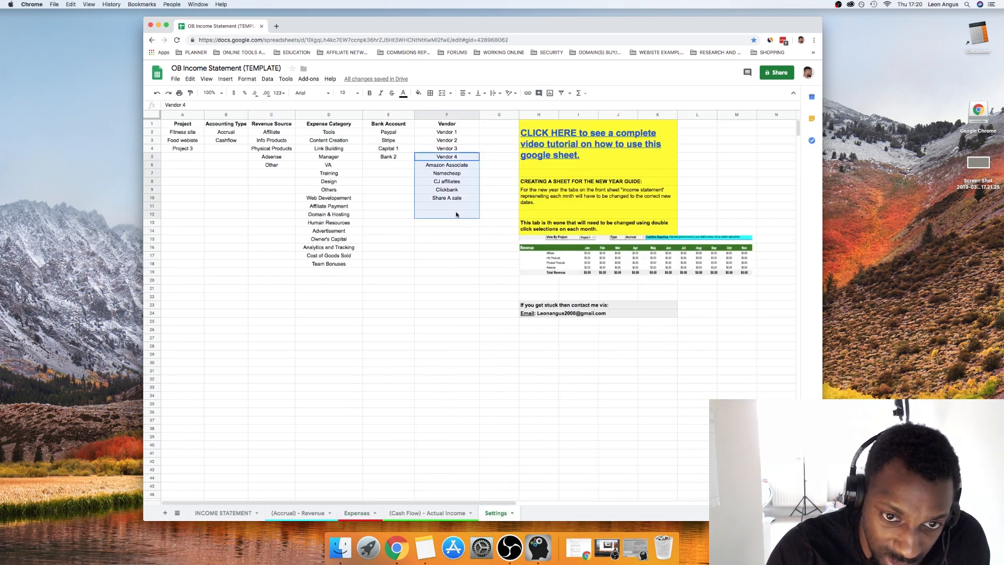
left_click(450, 198)
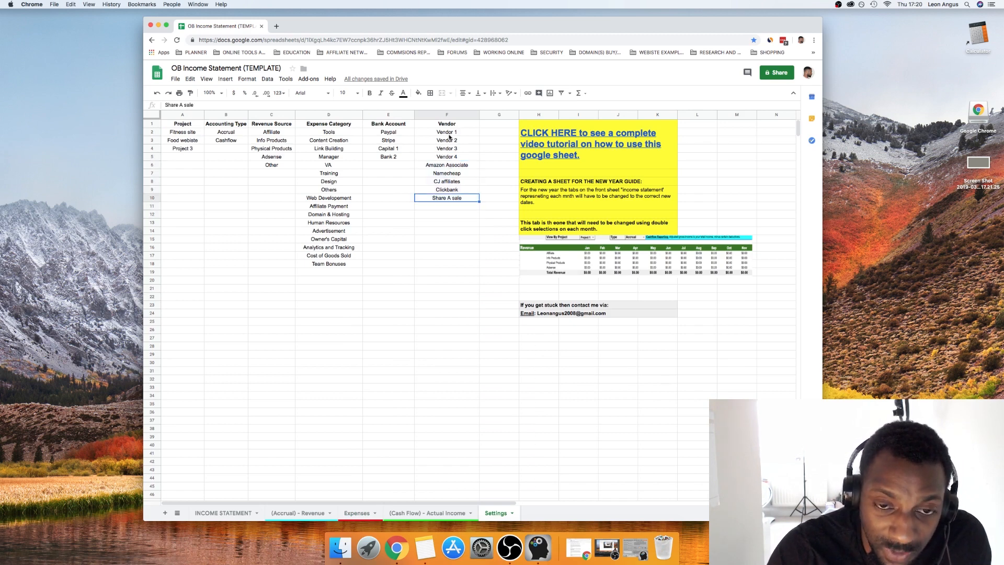
left_click_drag(451, 133, 451, 201)
left_click(454, 201)
left_click_drag(447, 124, 440, 213)
left_click_drag(284, 133, 269, 226)
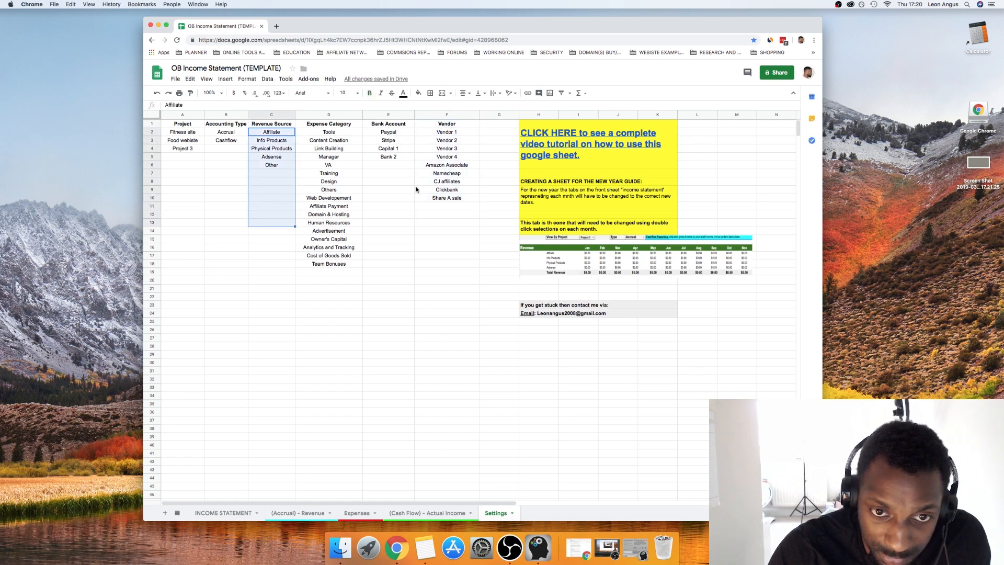
left_click(454, 140)
left_click(455, 133)
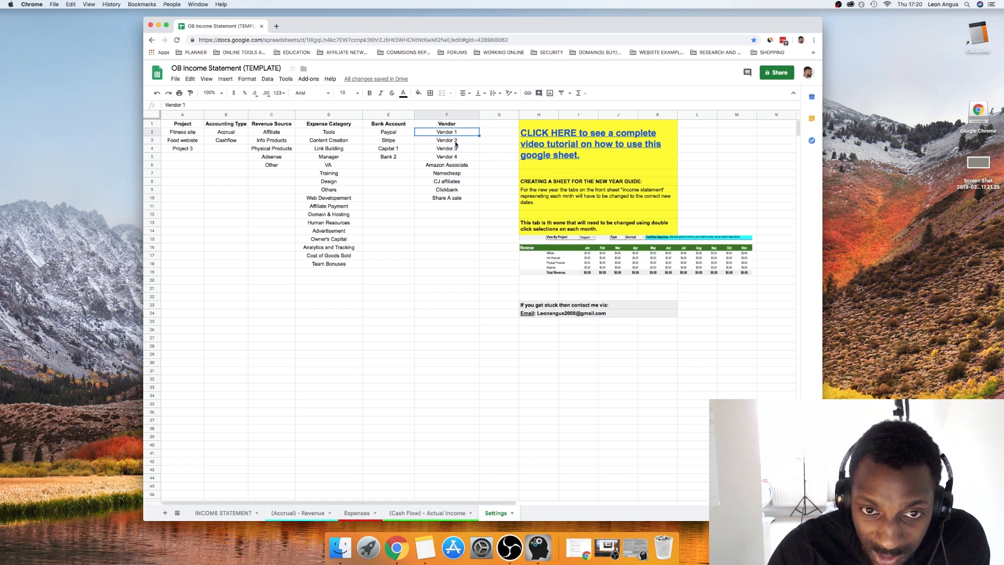
left_click(455, 142)
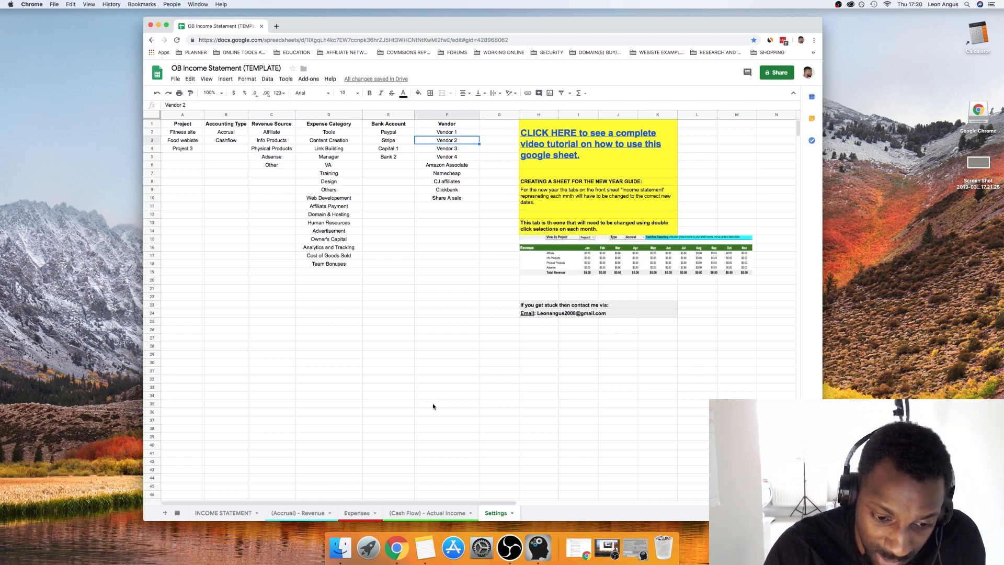
Compare the entries on the (Cash Flow) - Actual Income sheet with those on the Expenses sheet.
left_click(411, 511)
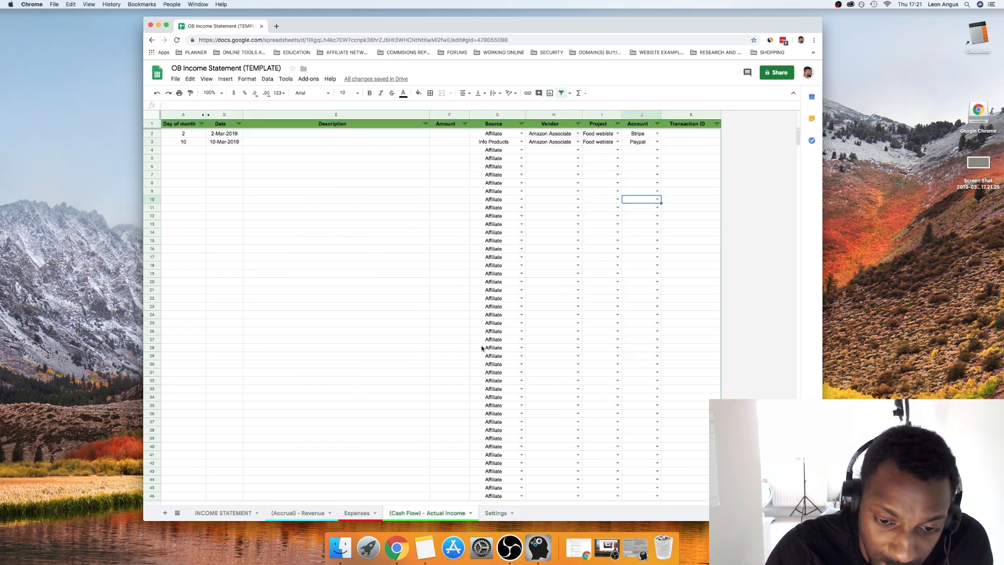
left_click(360, 511)
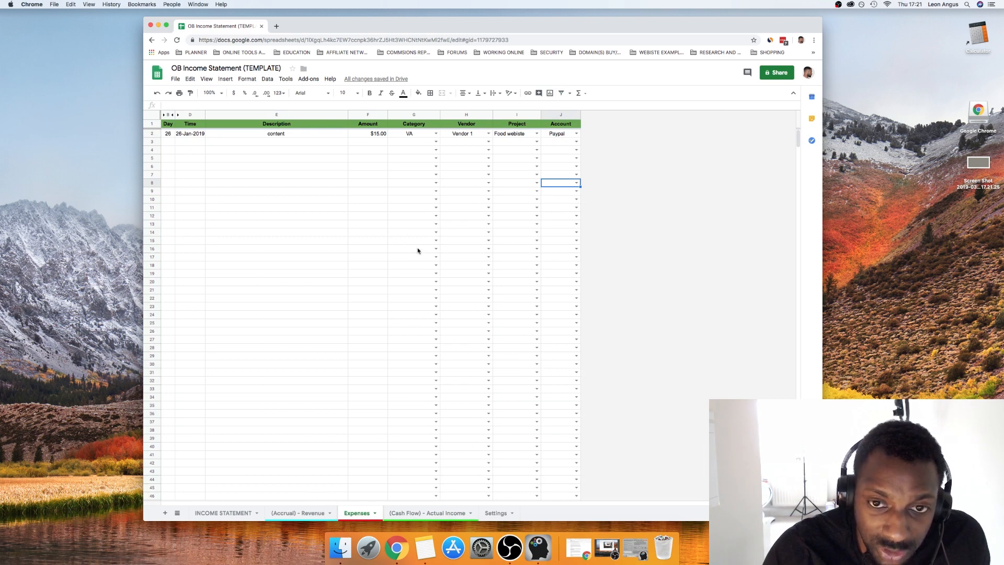
left_click(439, 512)
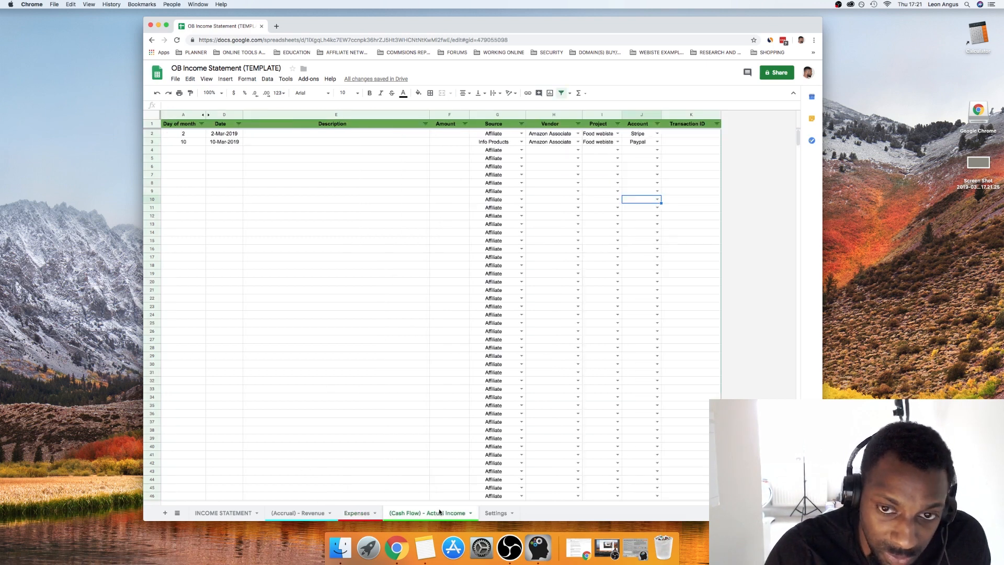
Inspect the data validation of the row 2 Project cell on the (Accrual) - Revenue sheet, leaving it unchanged.
left_click(297, 513)
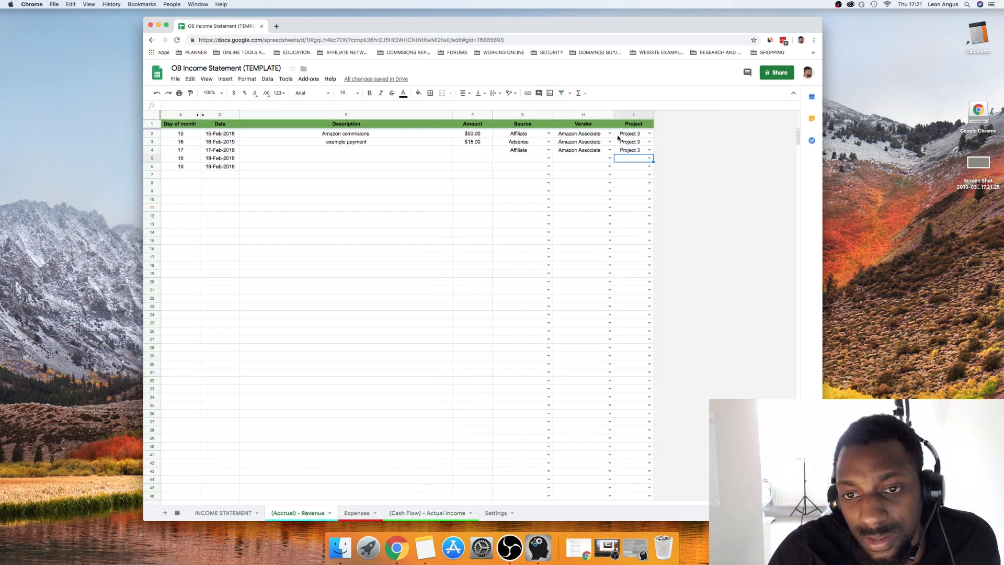
left_click(643, 136)
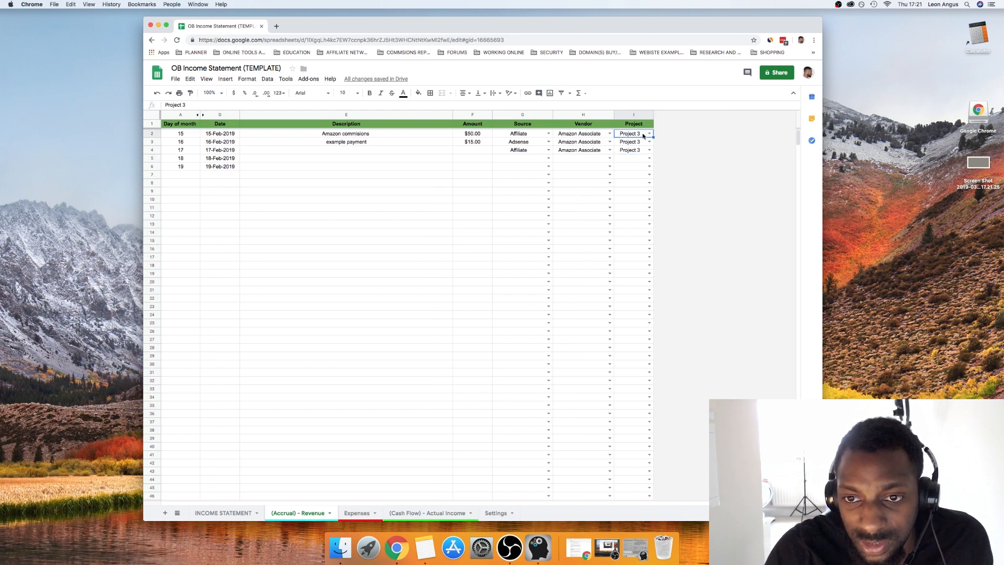
right_click(646, 137)
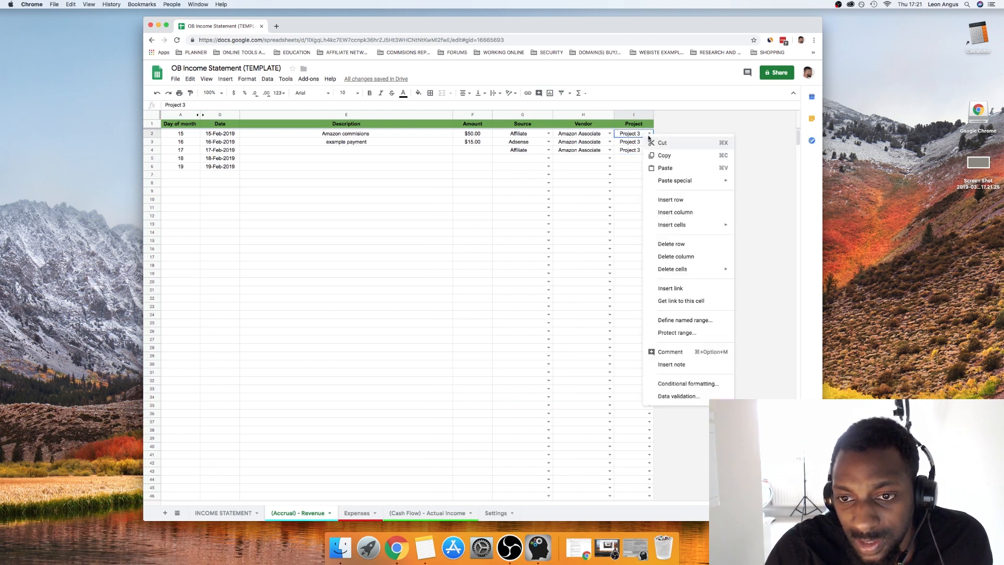
left_click(641, 136)
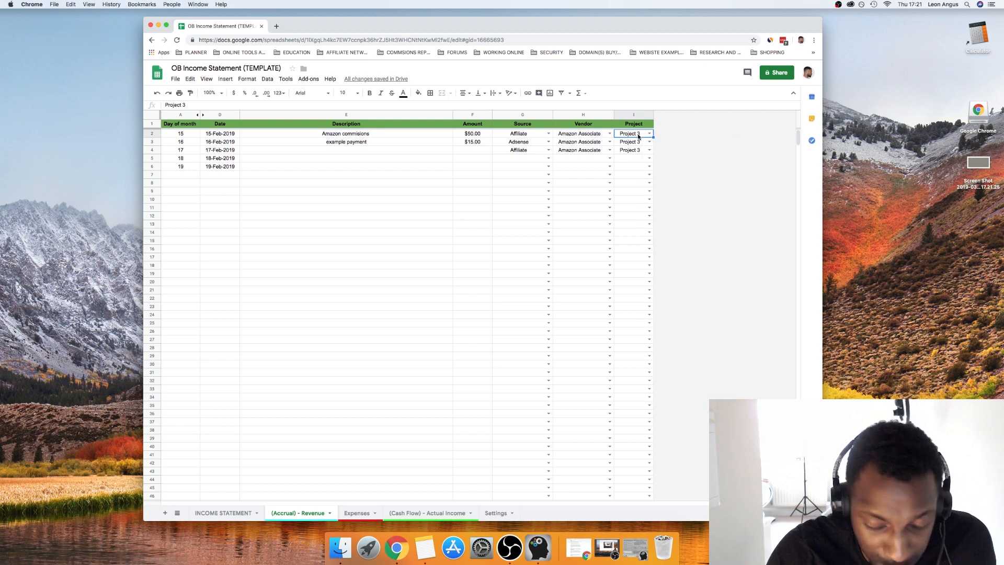
right_click(638, 137)
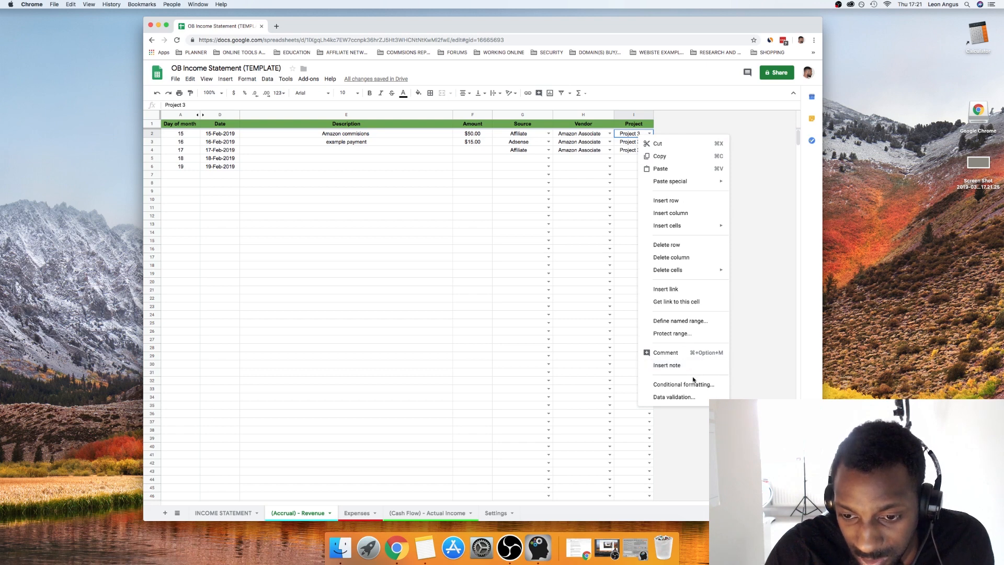
left_click(689, 397)
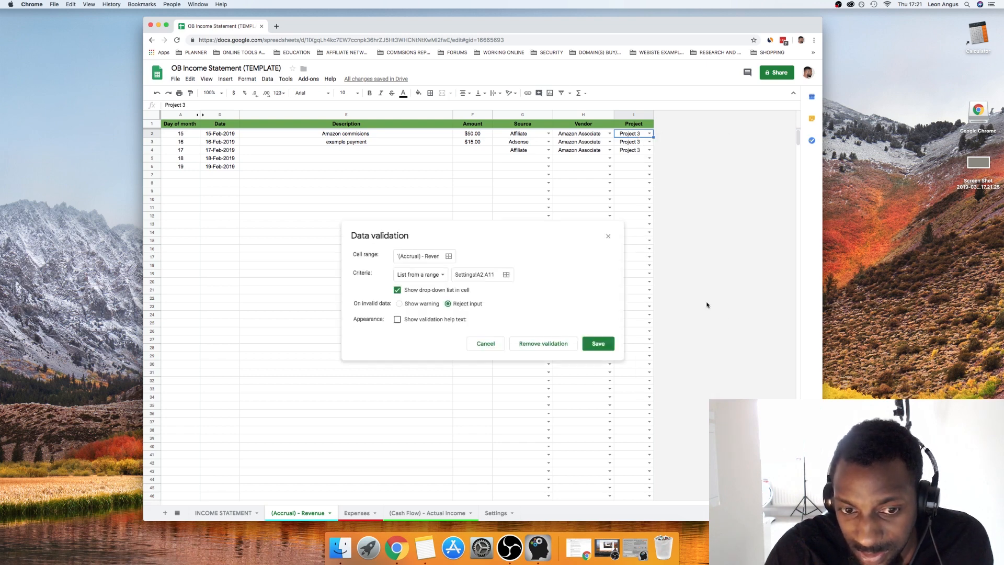
left_click(493, 345)
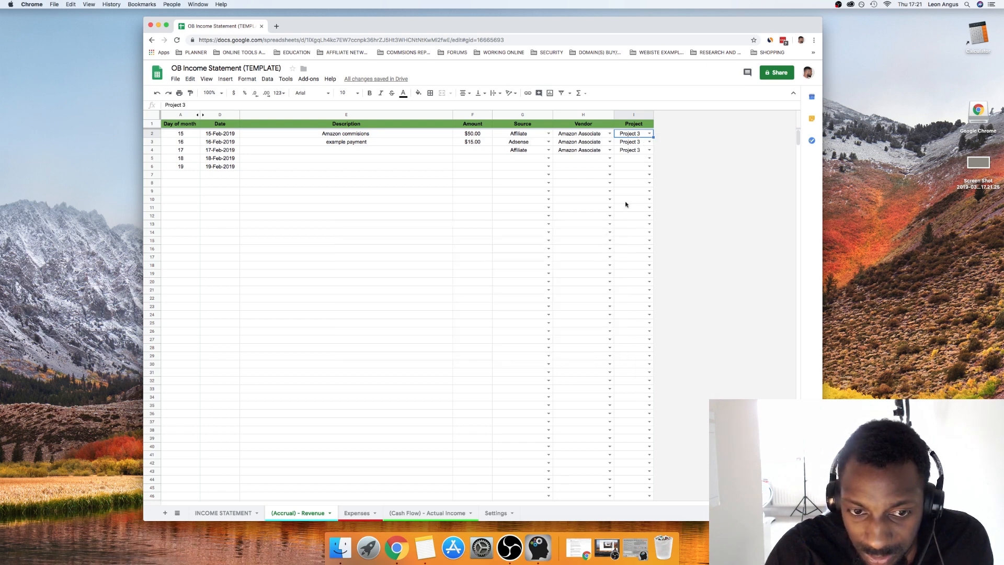
Start a conditional format rule for Project cell I2 with the condition Text contains "Fitness site".
right_click(632, 137)
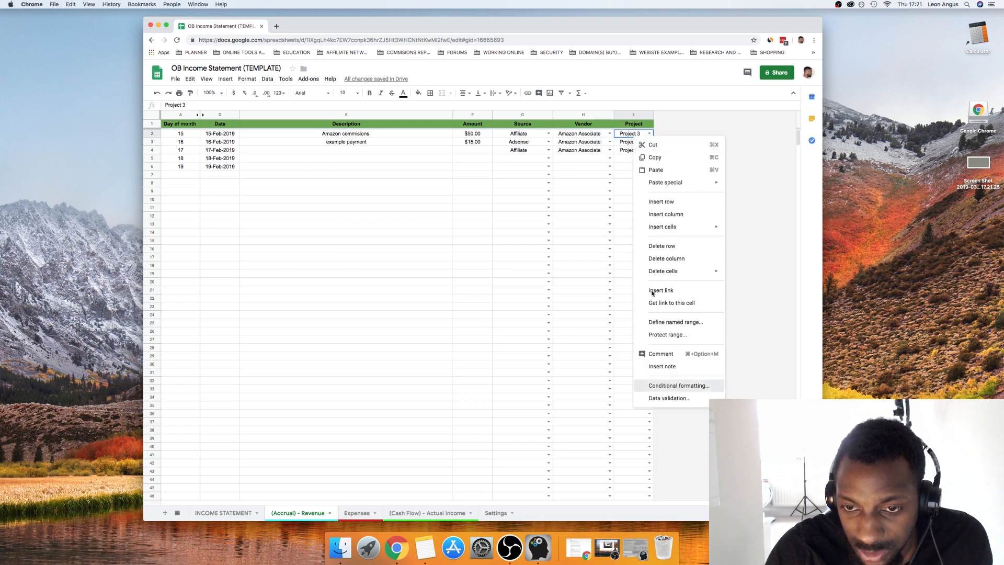
left_click(667, 385)
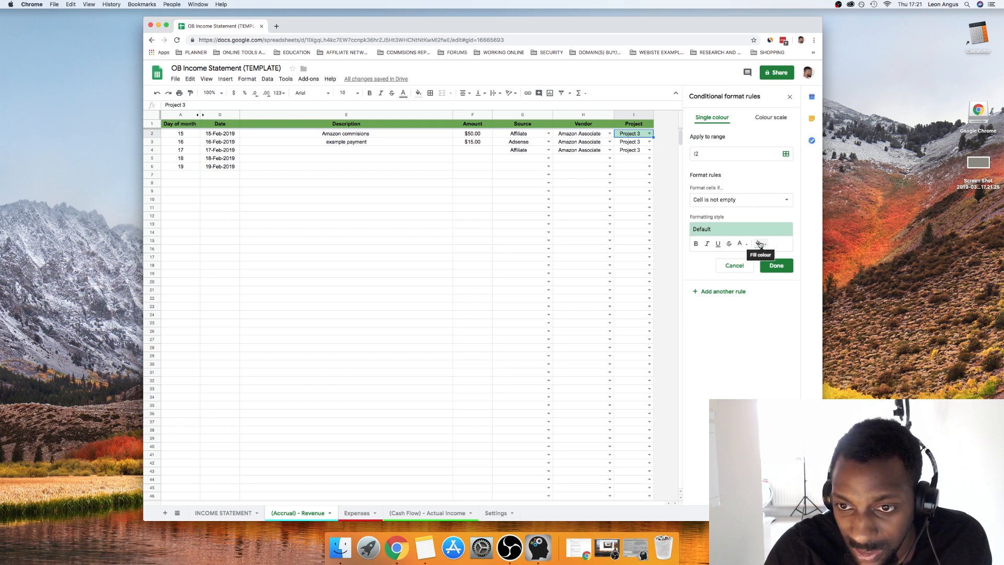
left_click(743, 200)
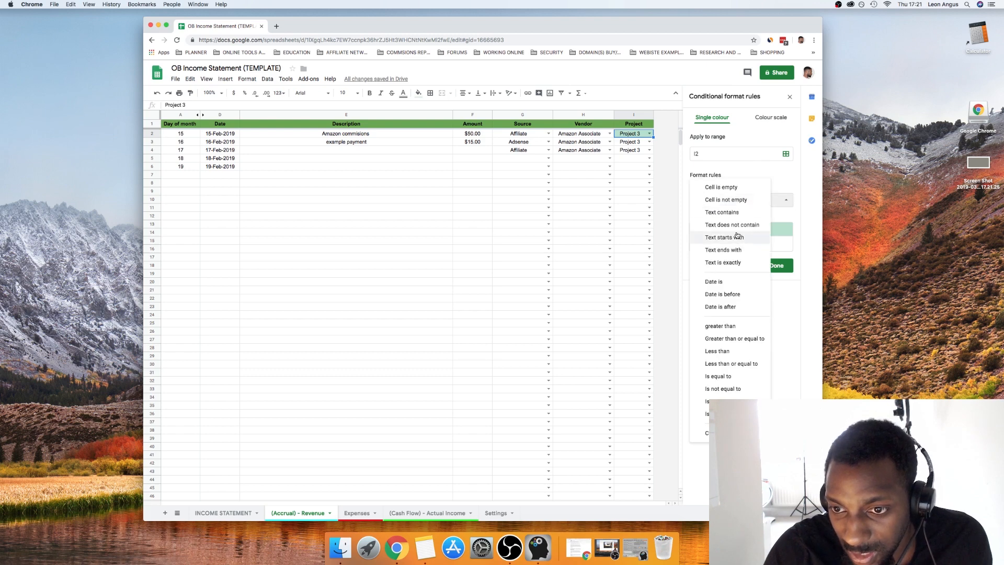
left_click(736, 215)
left_click(736, 215)
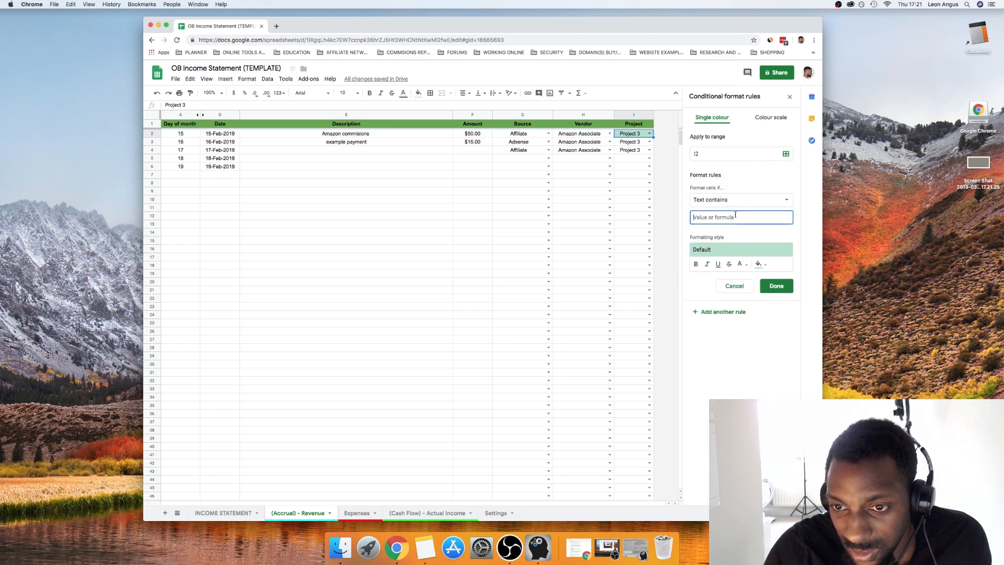
type("Fint")
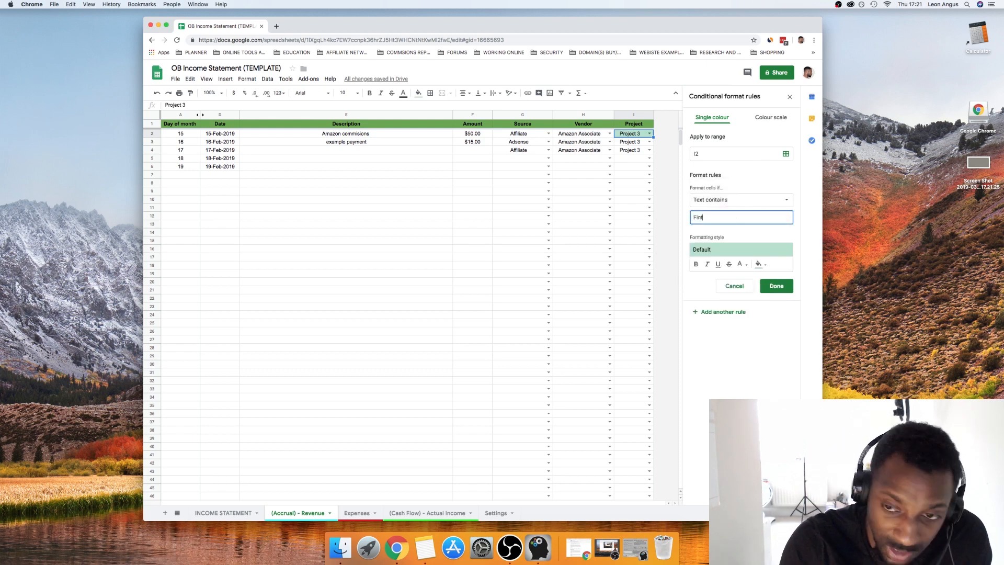
type("ess")
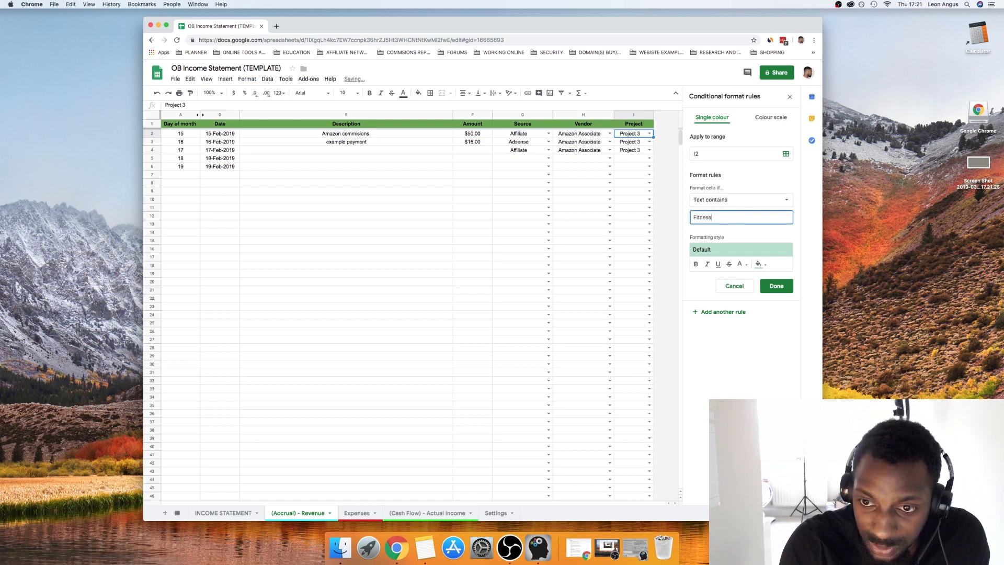
type(" site")
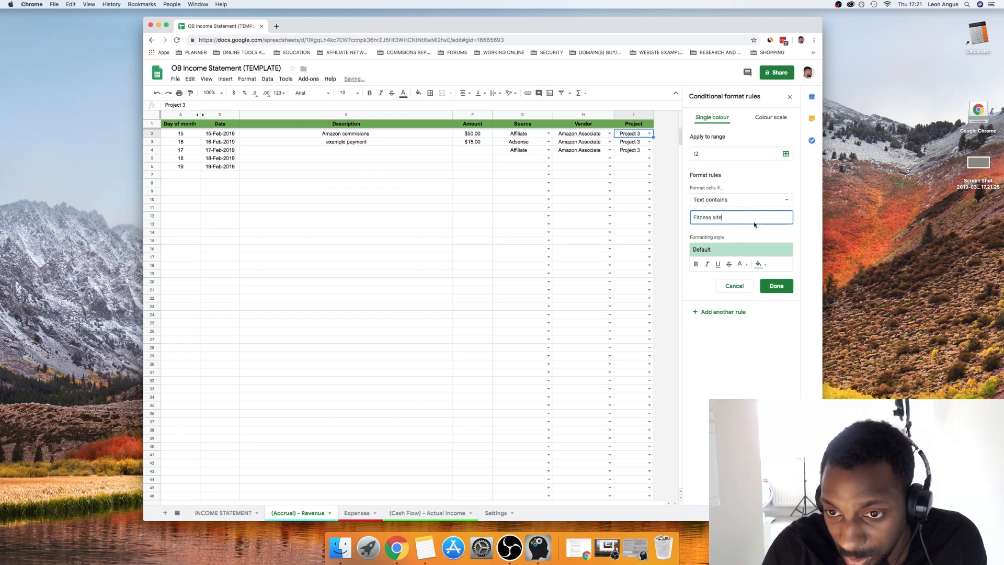
Give the Fitness site rule an orange fill colour and save it.
left_click(758, 263)
left_click(704, 304)
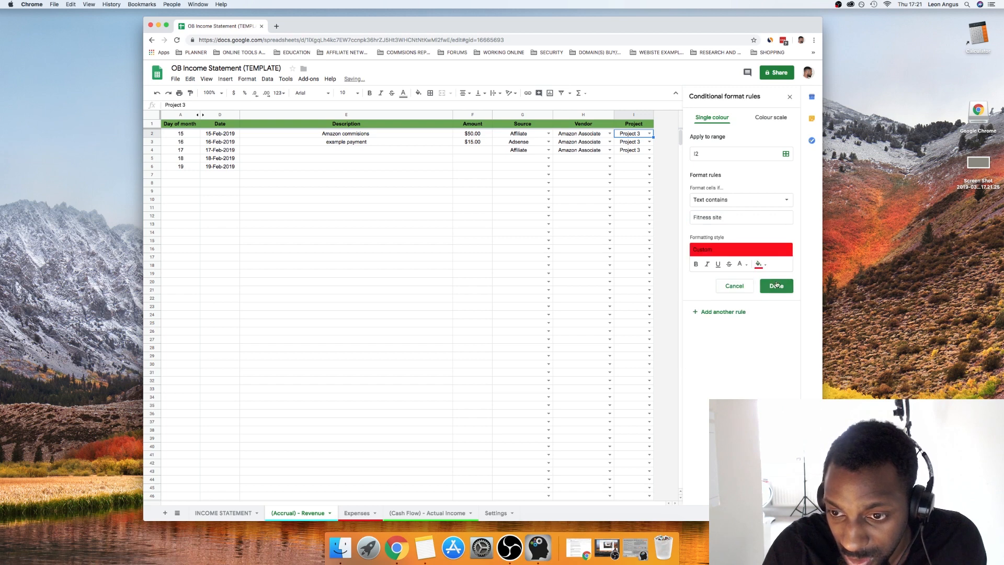
left_click(758, 263)
left_click(711, 303)
left_click(776, 286)
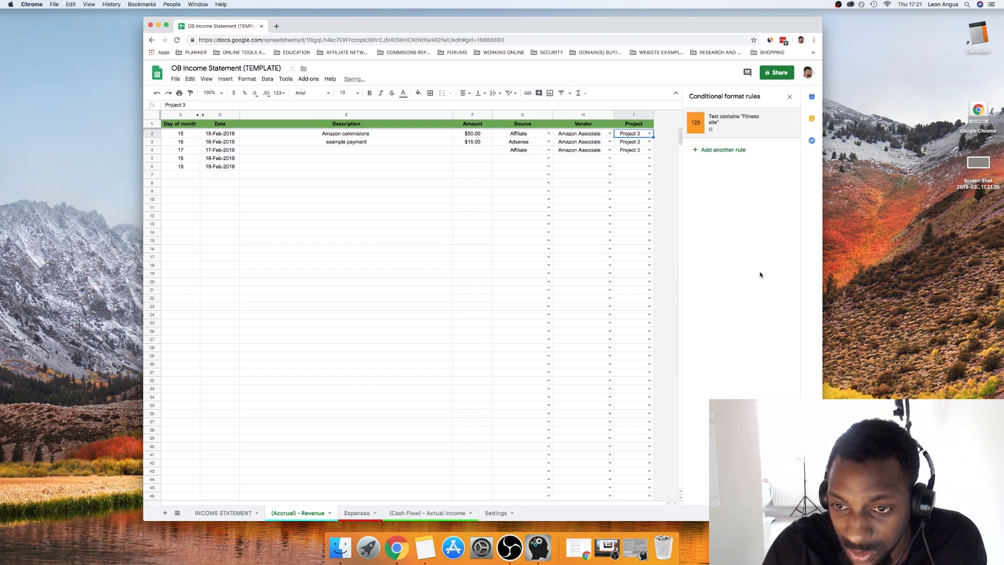
Set the project of the row 2 revenue entry to Fitness site.
left_click(659, 192)
left_click(649, 134)
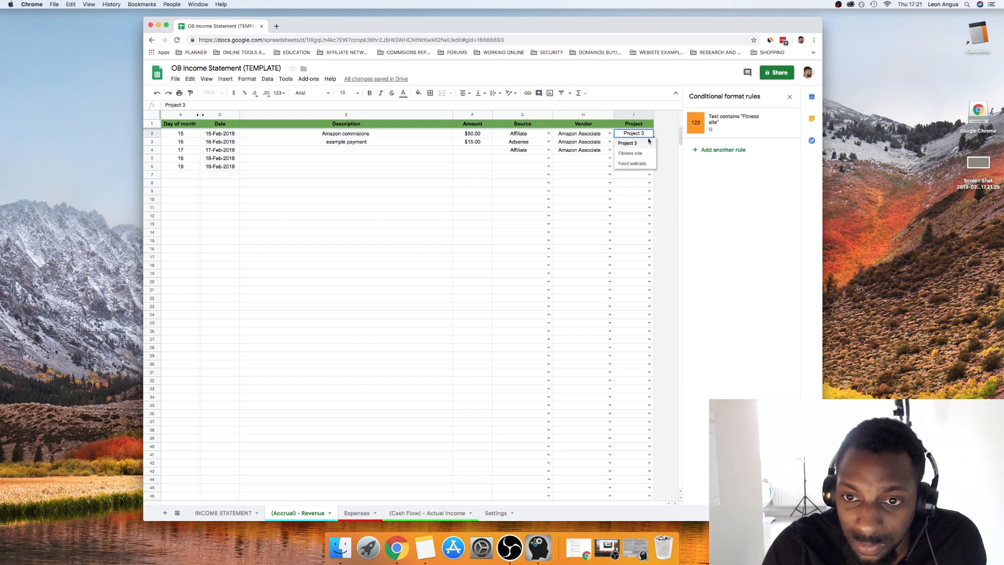
left_click(644, 150)
left_click(650, 133)
left_click(636, 162)
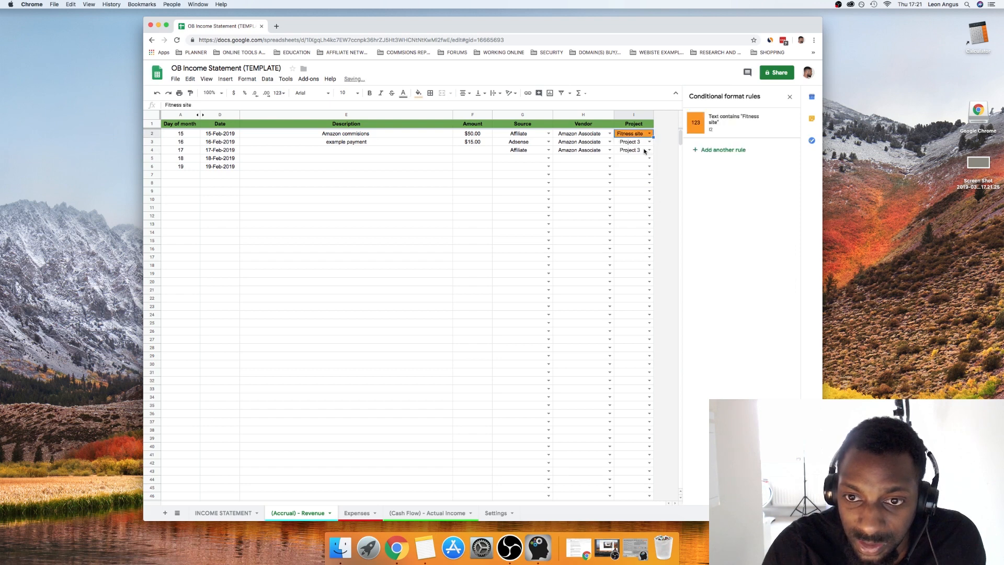
Check the conditional format rules of an empty Project cell and the project choices offered in row 4.
left_click(638, 176)
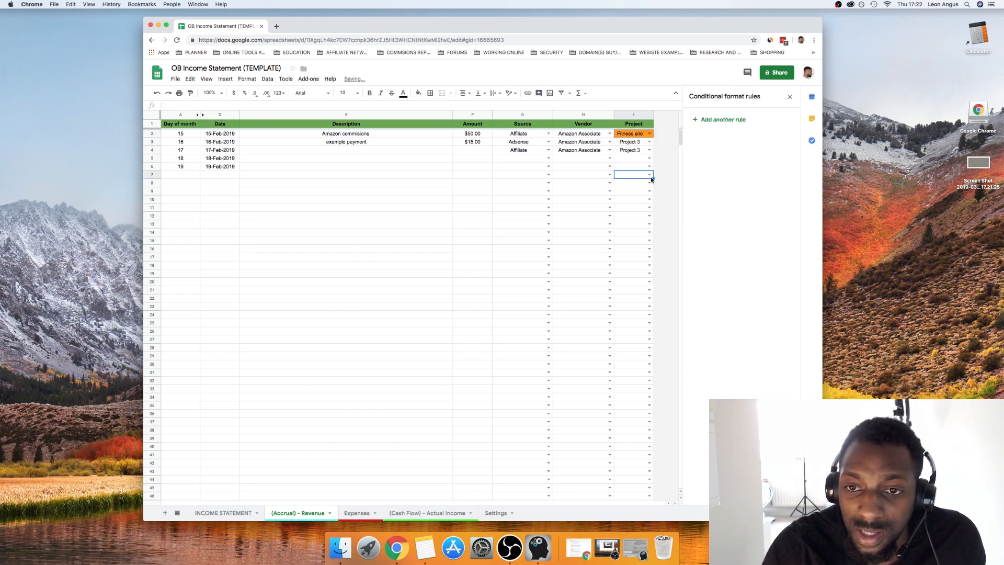
left_click(643, 150)
double_click(647, 151)
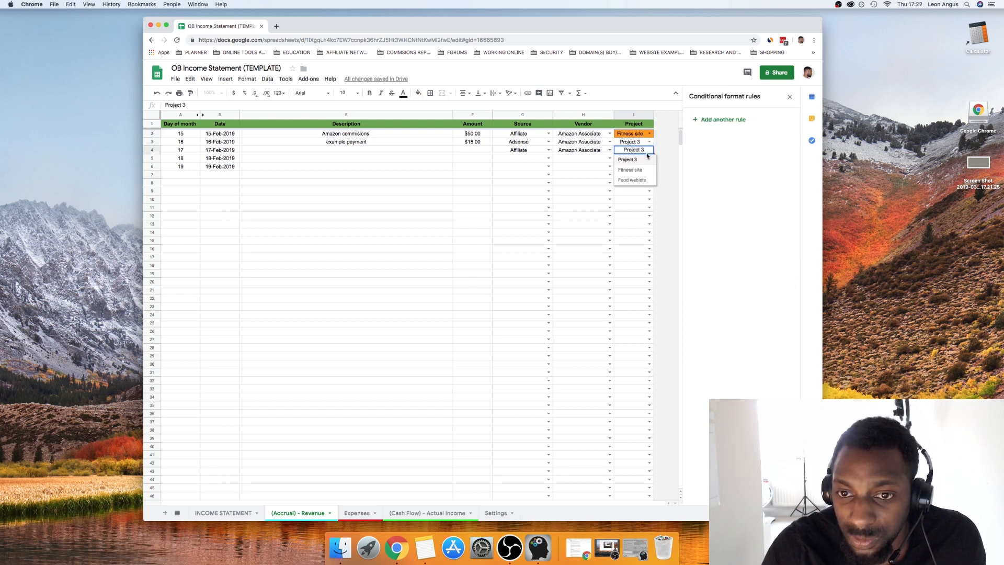
left_click(629, 223)
Select the Project column cells from row 2 down to row 999.
left_click(639, 135)
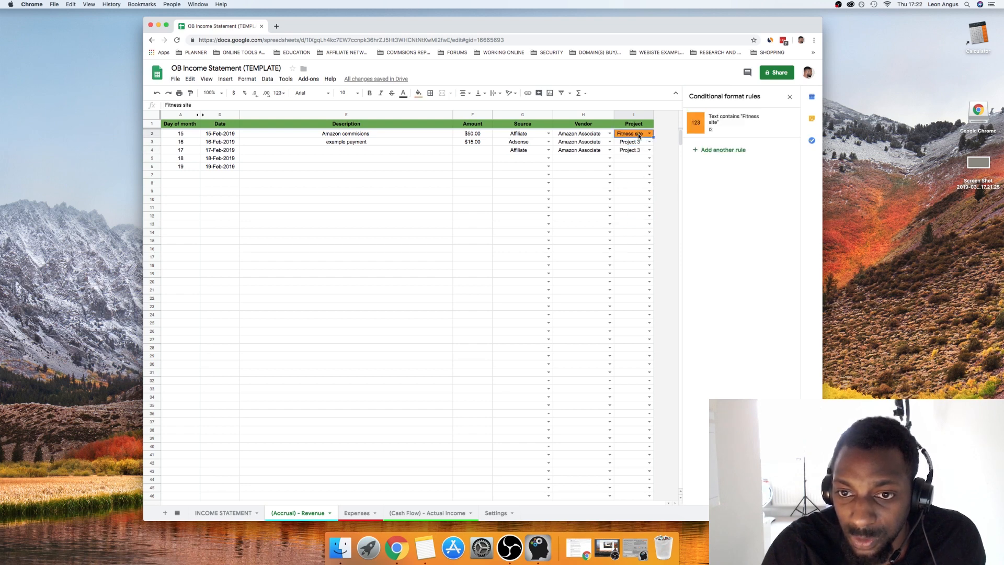
left_click_drag(637, 141, 641, 194)
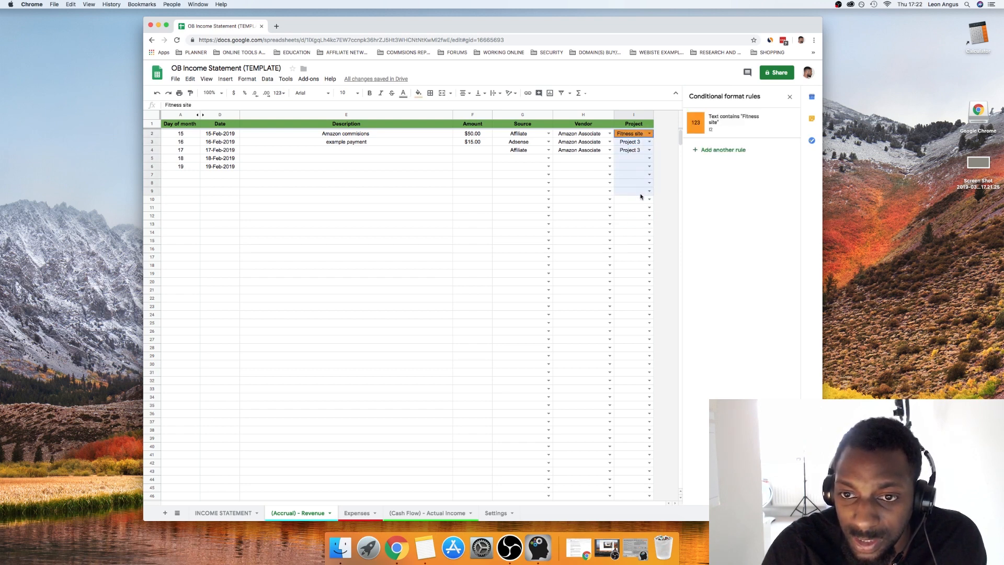
scroll(641, 186, "down", 1)
scroll(641, 186, "down", 20)
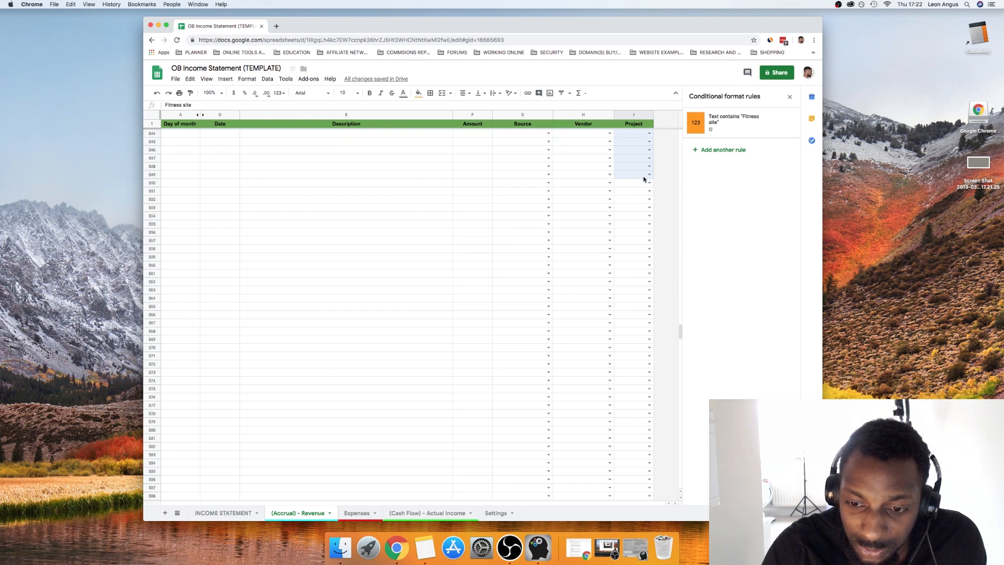
left_click_drag(644, 179, 648, 398)
scroll(645, 176, "down", 5)
left_click_drag(757, 293, 637, 506)
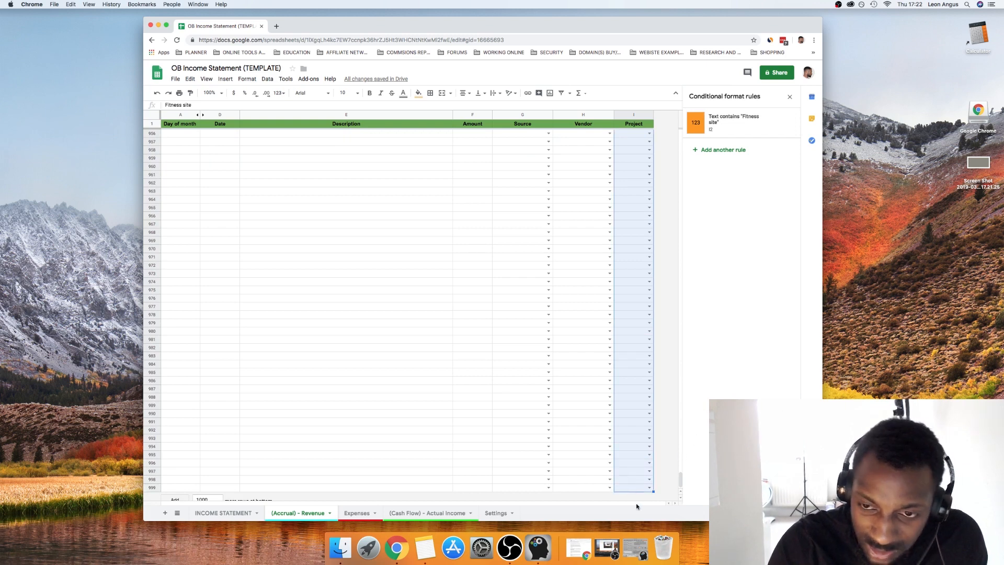
Extend the Fitness site conditional format rule to the range I2:I999 and save it.
right_click(636, 332)
scroll(689, 473, "down", 3)
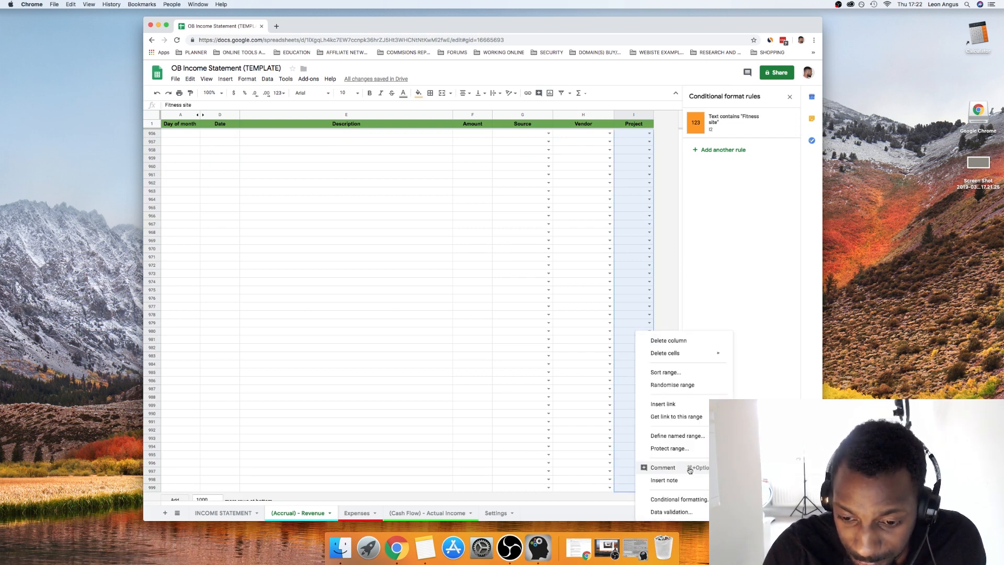
left_click(691, 501)
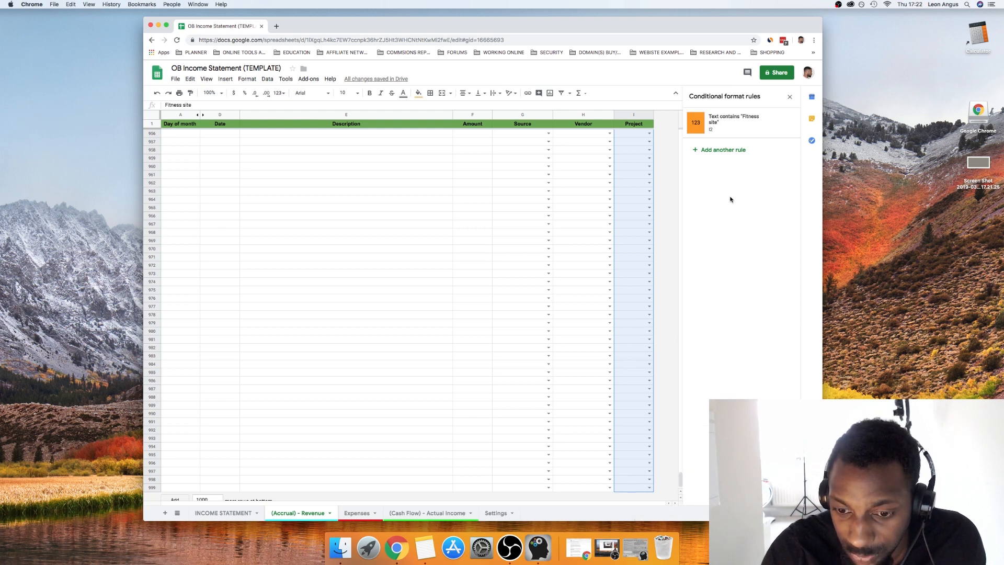
left_click(737, 133)
left_click(776, 286)
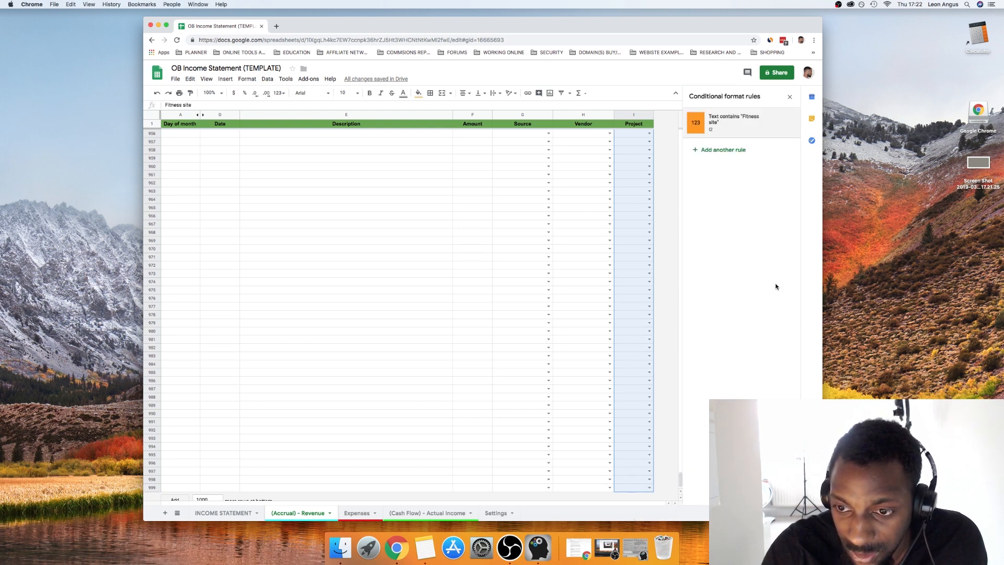
left_click(730, 132)
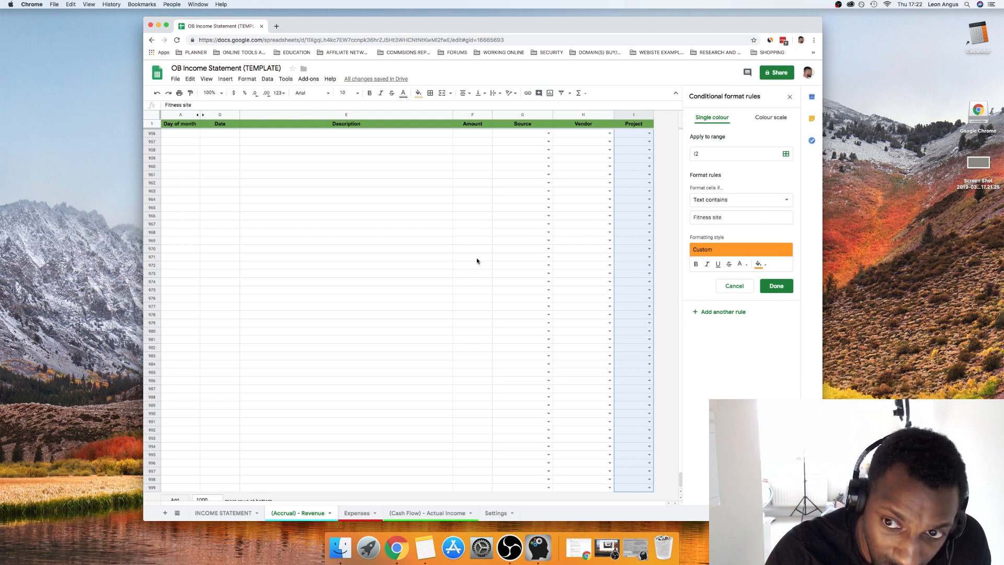
left_click(720, 158)
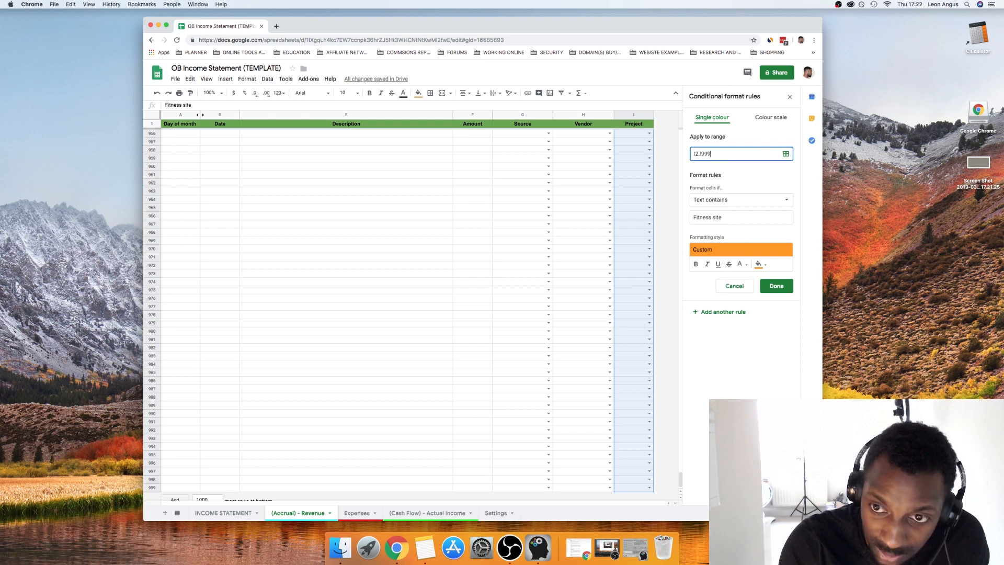
left_click(784, 289)
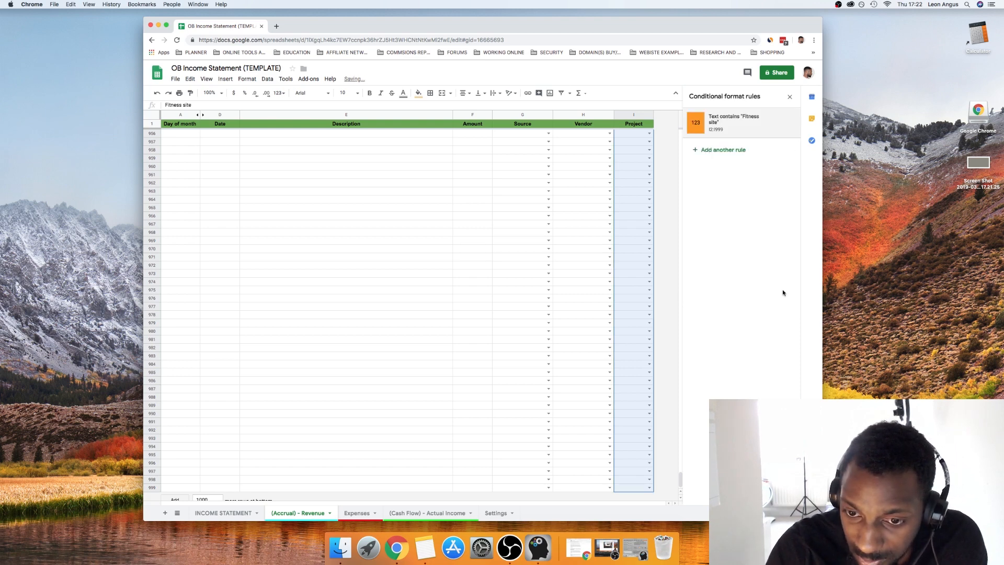
Test the extended rule by setting the Project cell in row 973 to Fitness site, and return to the first entries.
left_click(608, 289)
left_click(650, 274)
left_click(639, 284)
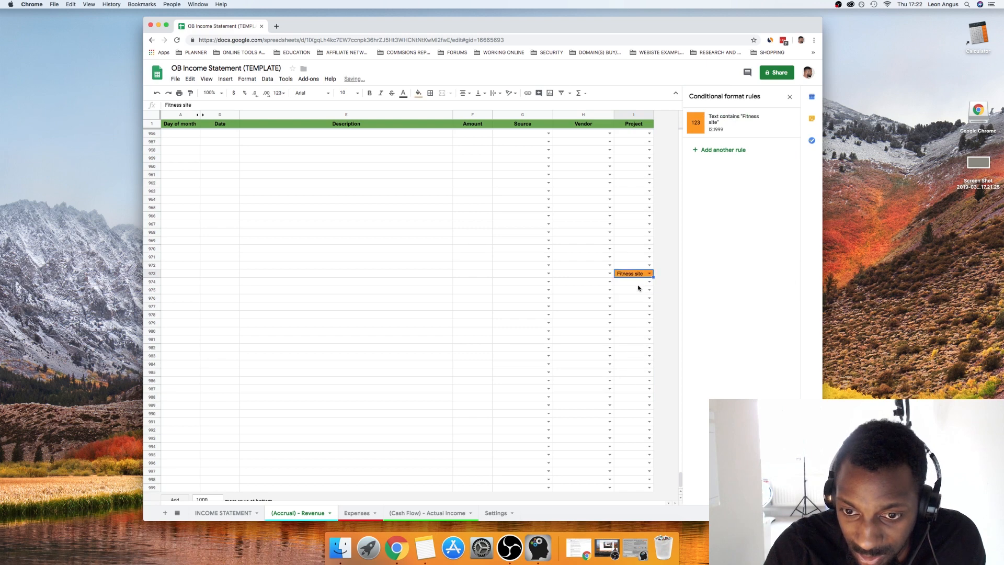
left_click(645, 298)
scroll(632, 230, "up", 20)
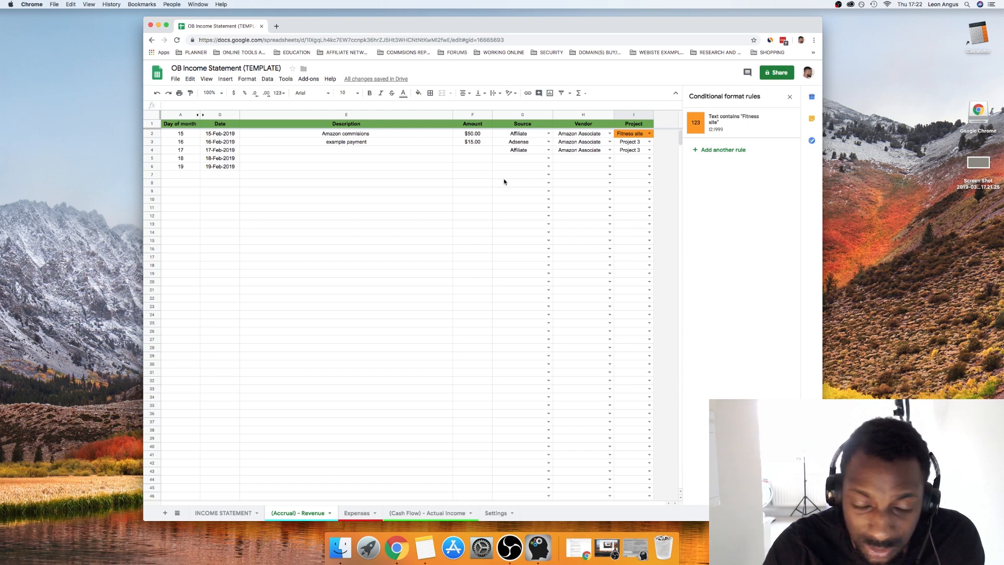
Check the project choices in row 3, then start another conditional format rule for the Project column with the range I2:I999.
left_click(650, 141)
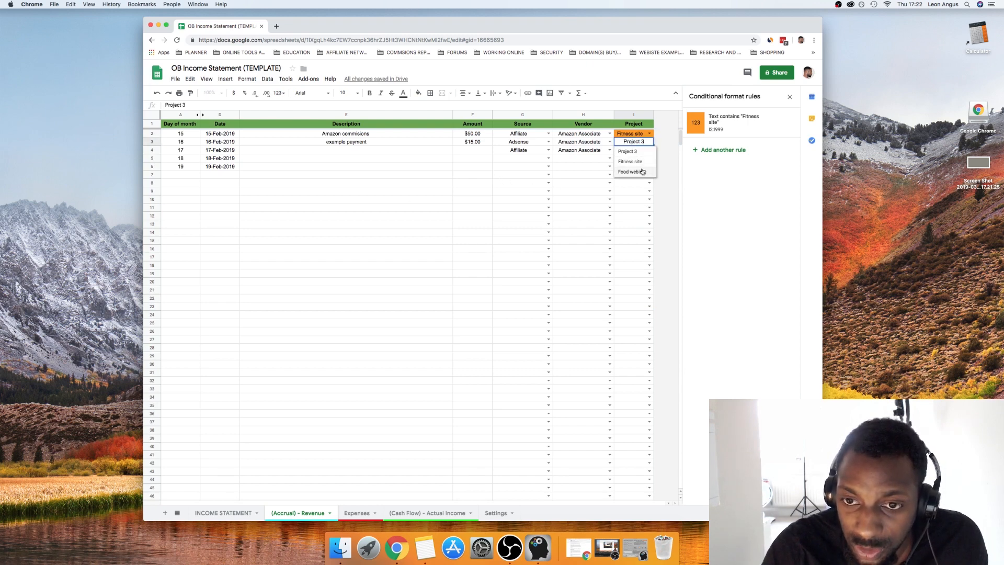
left_click(663, 142)
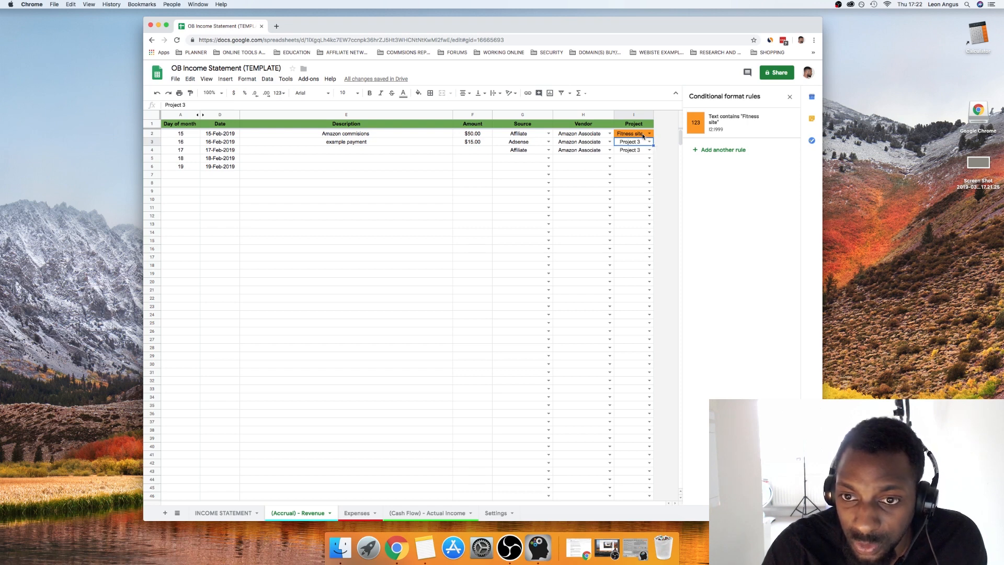
left_click(643, 137)
right_click(644, 136)
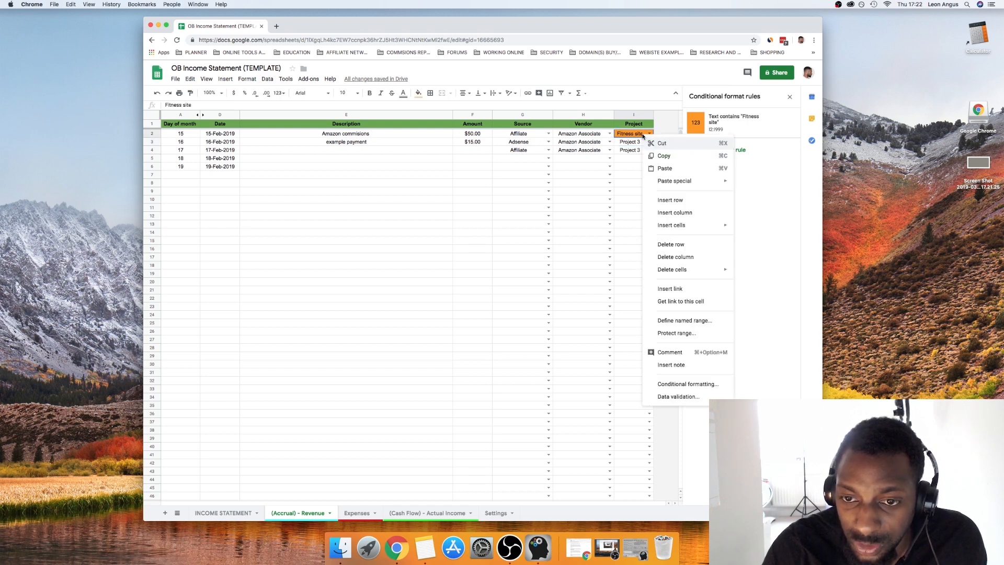
left_click(683, 384)
left_click(713, 151)
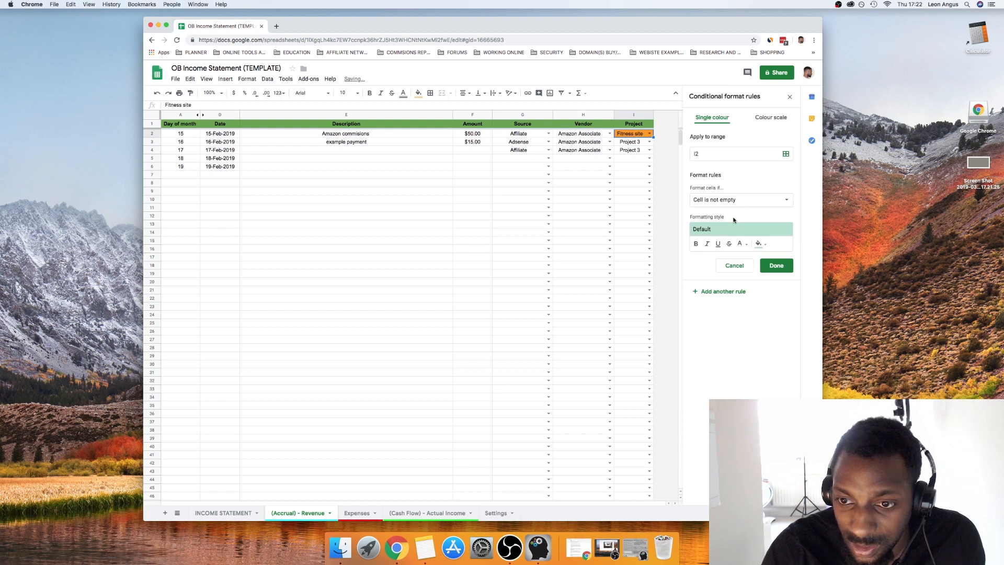
left_click(708, 155)
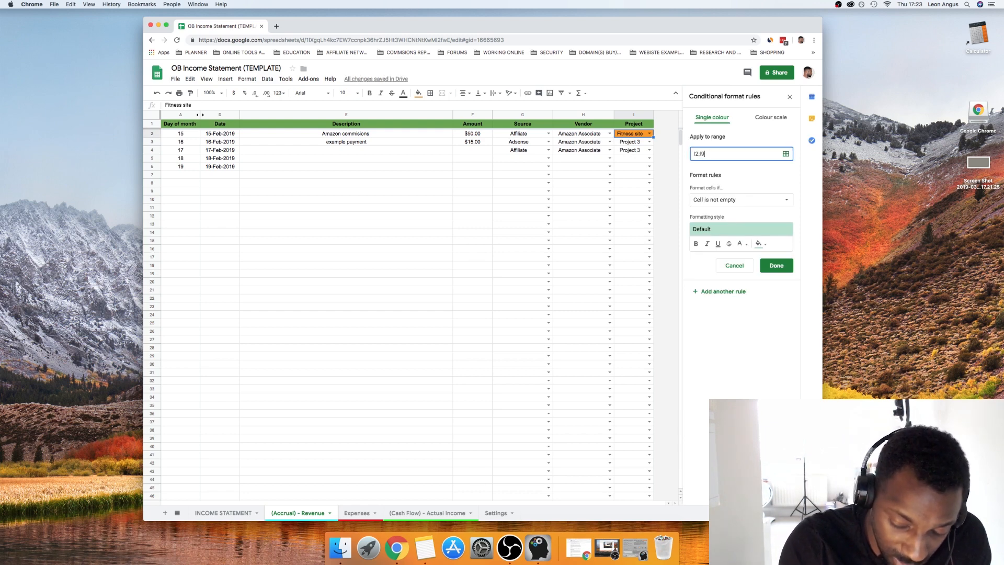
Set the new rule to format cells whose text contains "food webiste" with a yellow fill, and save it.
left_click(721, 200)
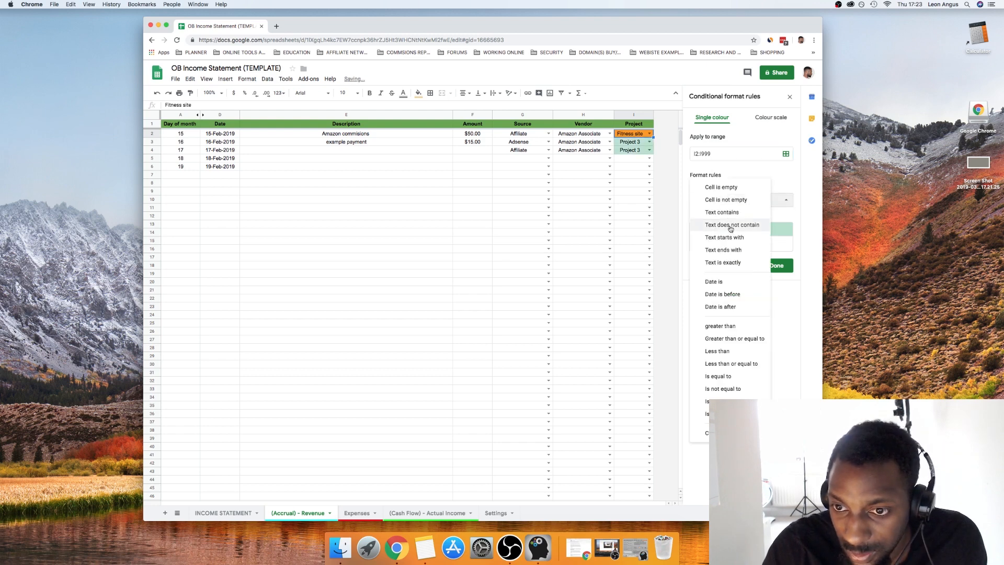
left_click(721, 211)
left_click(649, 142)
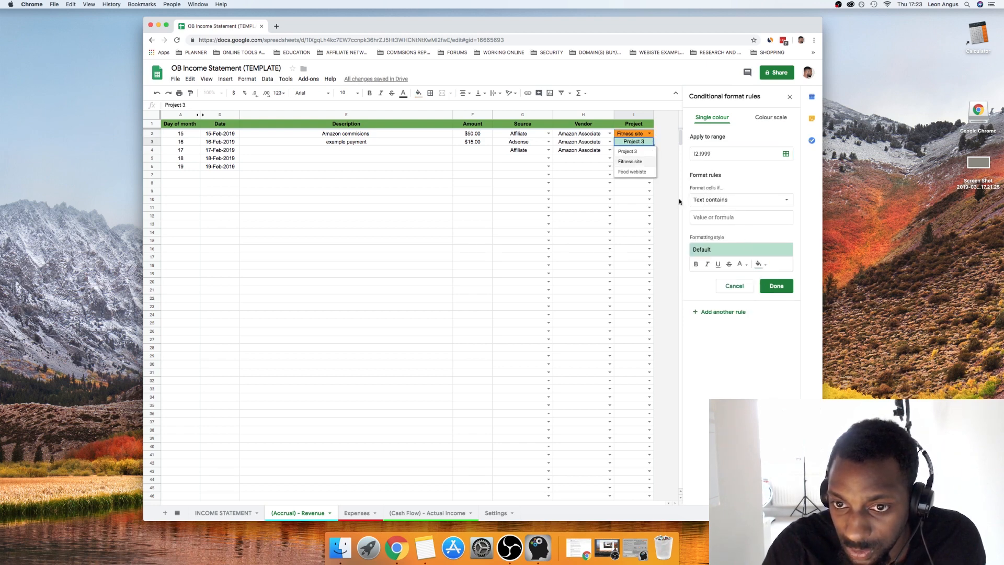
left_click(728, 217)
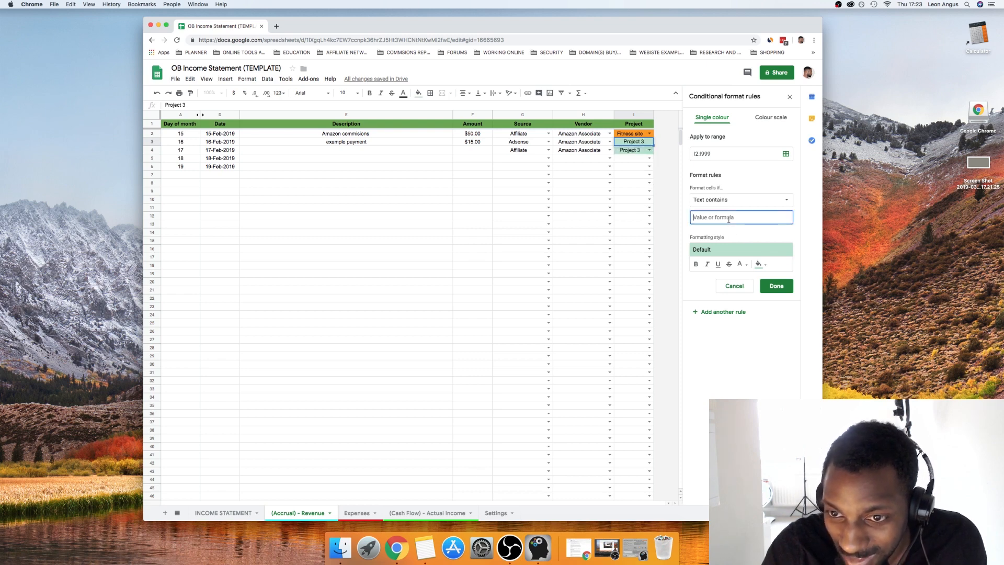
type("food webiste")
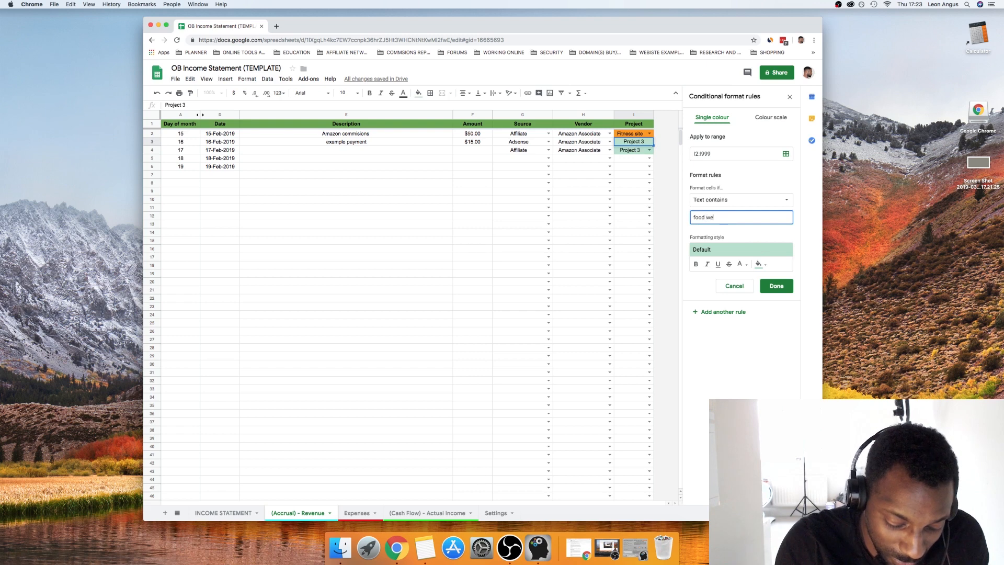
left_click(763, 264)
left_click(716, 301)
left_click(773, 288)
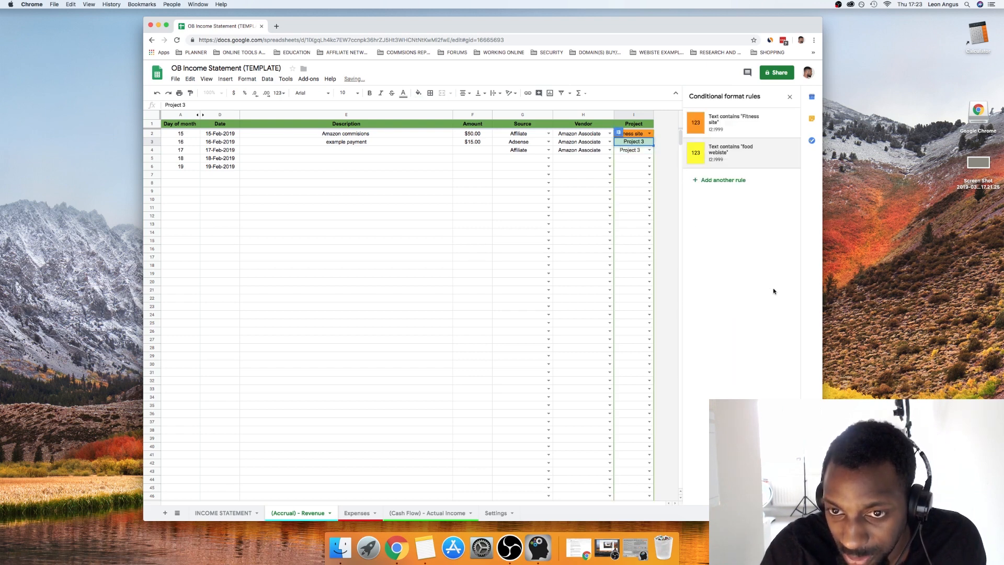
Test the colour rules by setting the Project cell in row 8 to Food webiste and row 3 to Fitness site, then Food webiste.
left_click(650, 182)
left_click(633, 202)
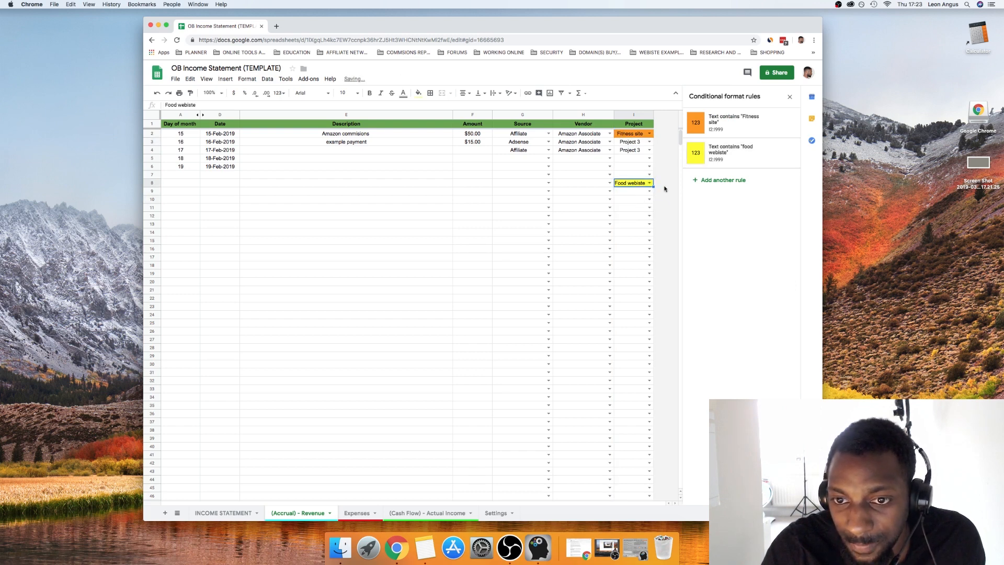
left_click(649, 142)
left_click(631, 152)
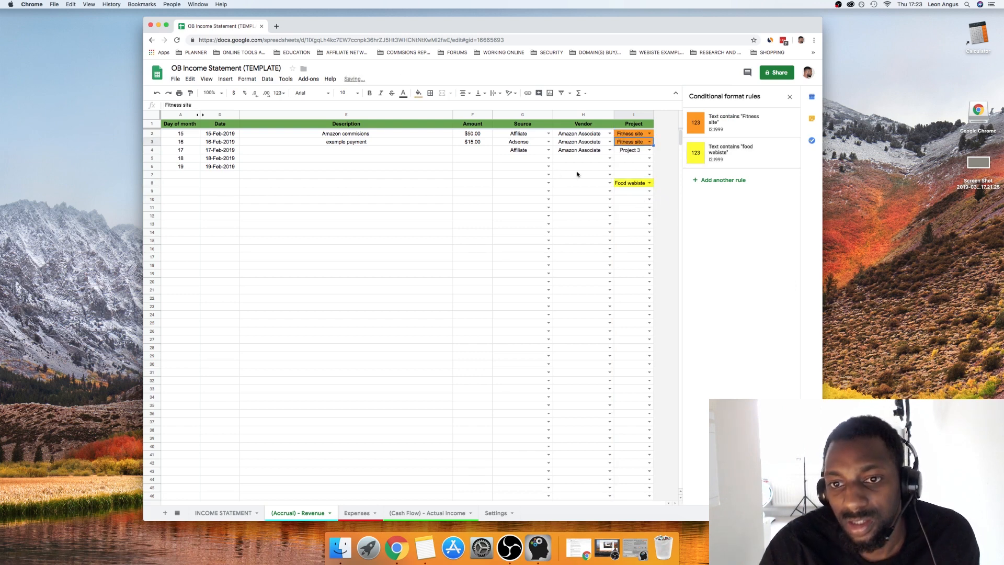
left_click(650, 141)
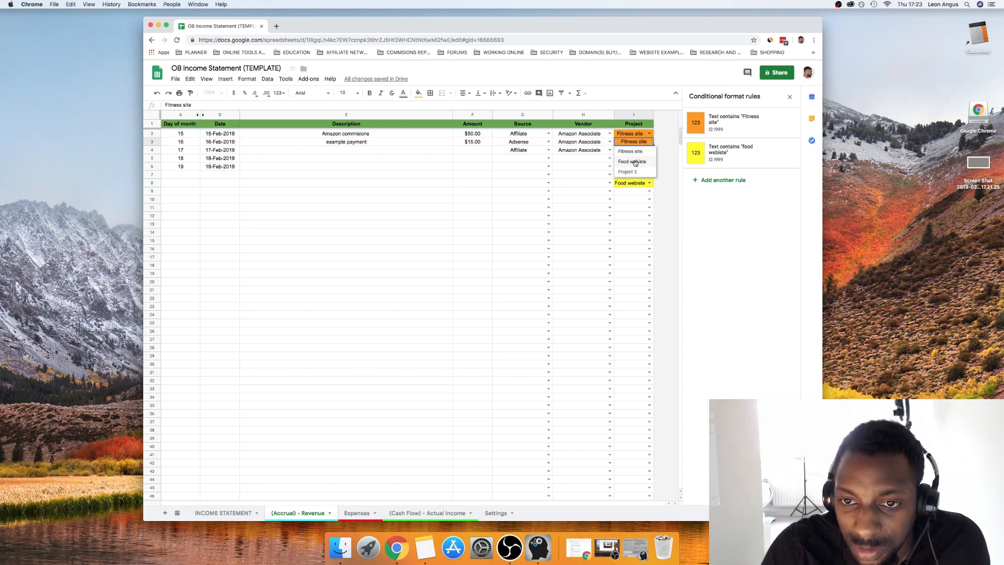
left_click(635, 161)
key("Down")
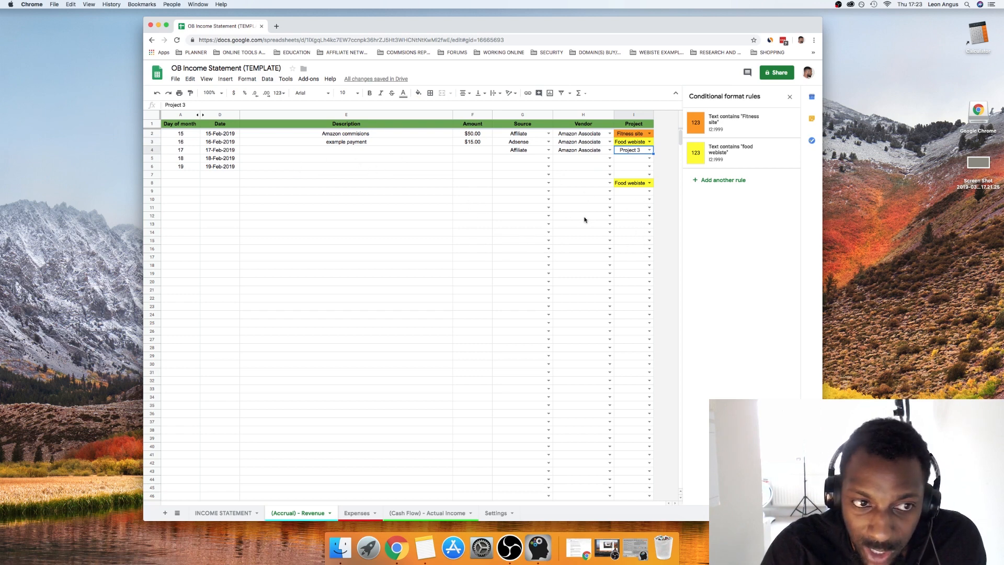
Enter the date 1 March 2019 in the Date cell of row 9.
double_click(220, 193)
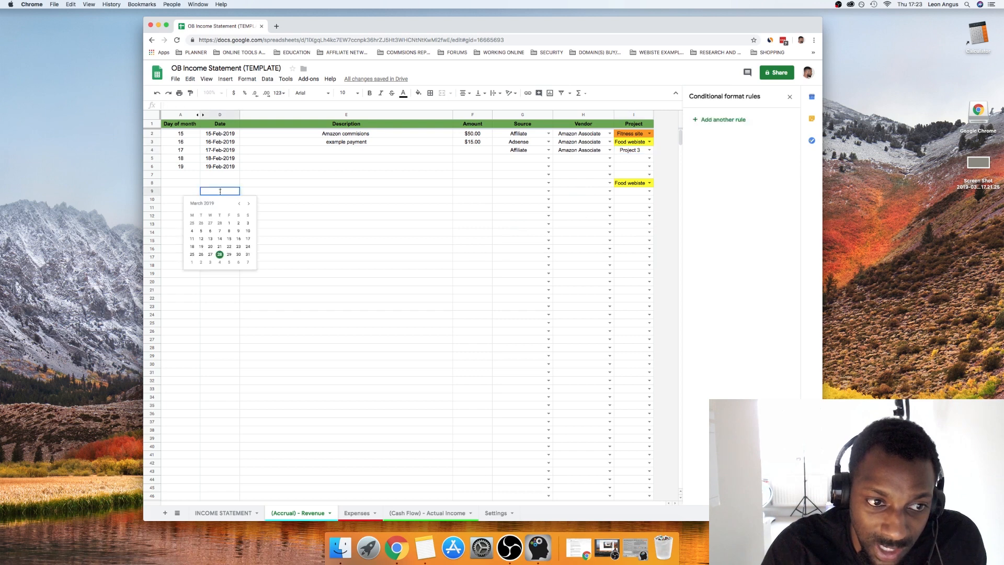
left_click(234, 225)
left_click(344, 208)
left_click(336, 192)
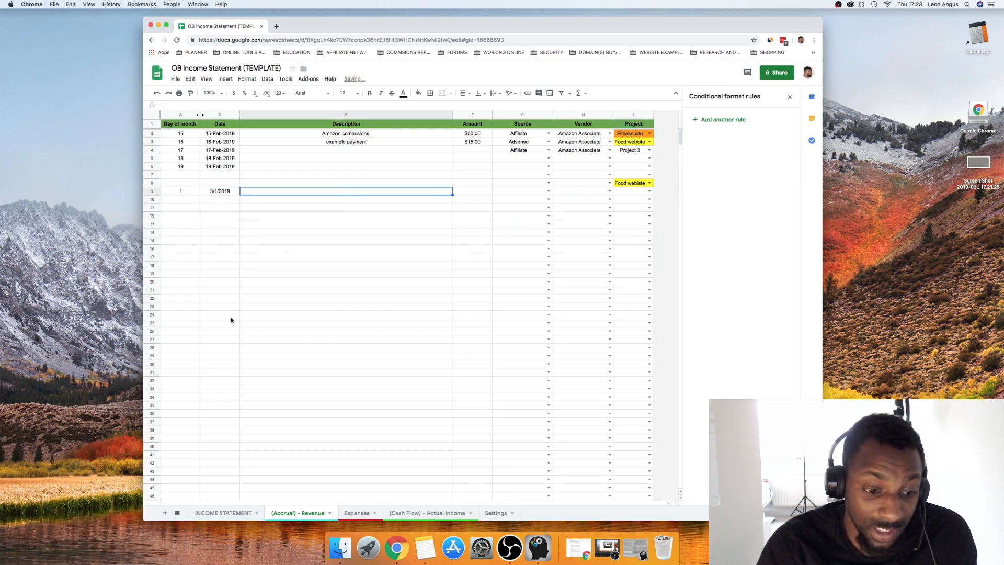
Look across the monthly columns of the INCOME STATEMENT sheet and set its View By Project selection to Food webiste.
left_click(232, 510)
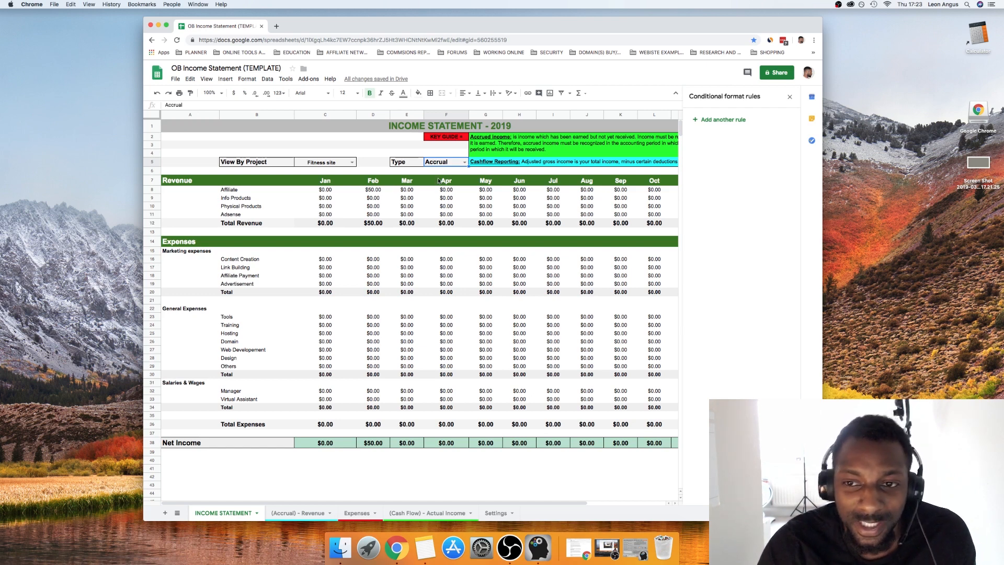
scroll(472, 455, "right", 3)
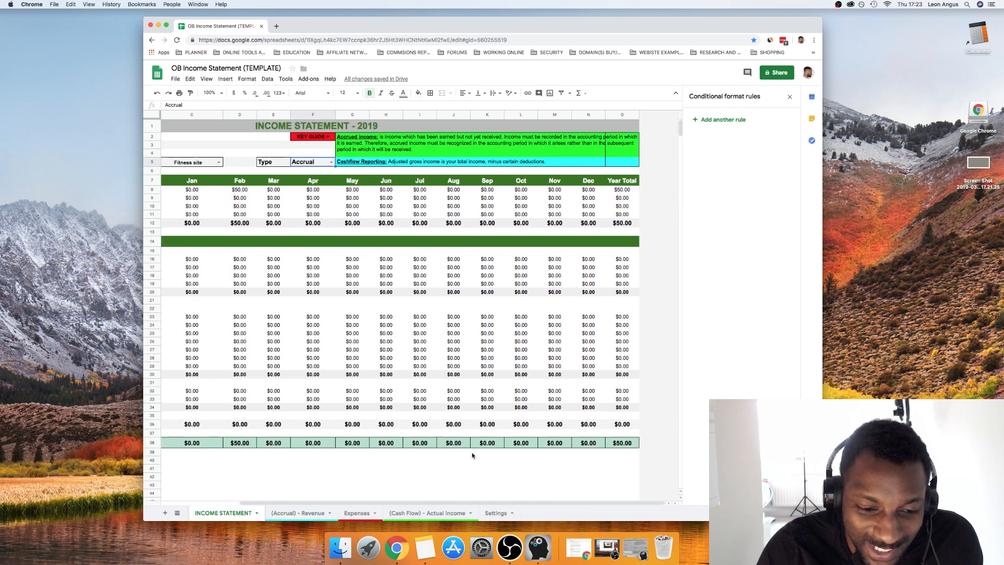
scroll(471, 455, "left", 3)
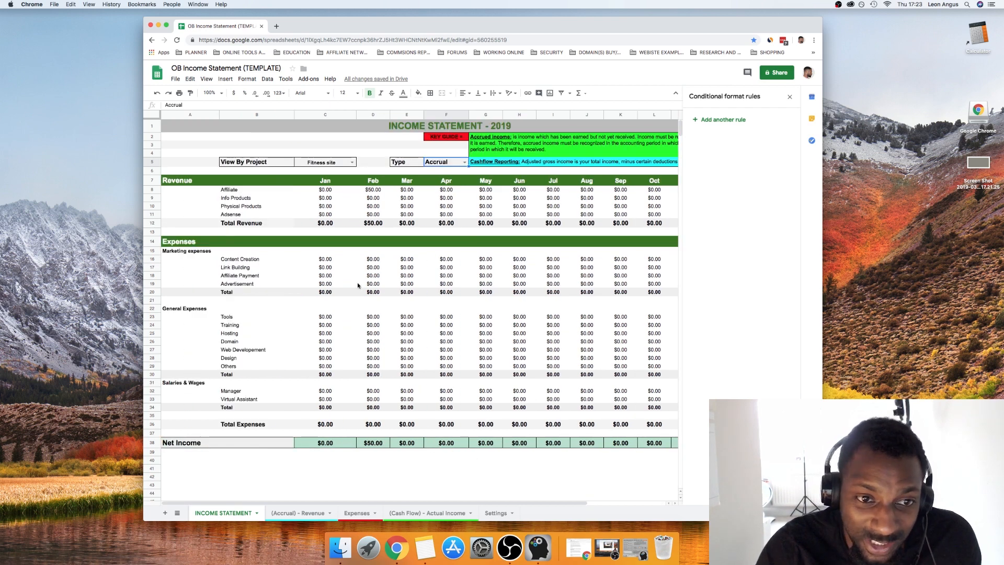
double_click(350, 162)
left_click(343, 180)
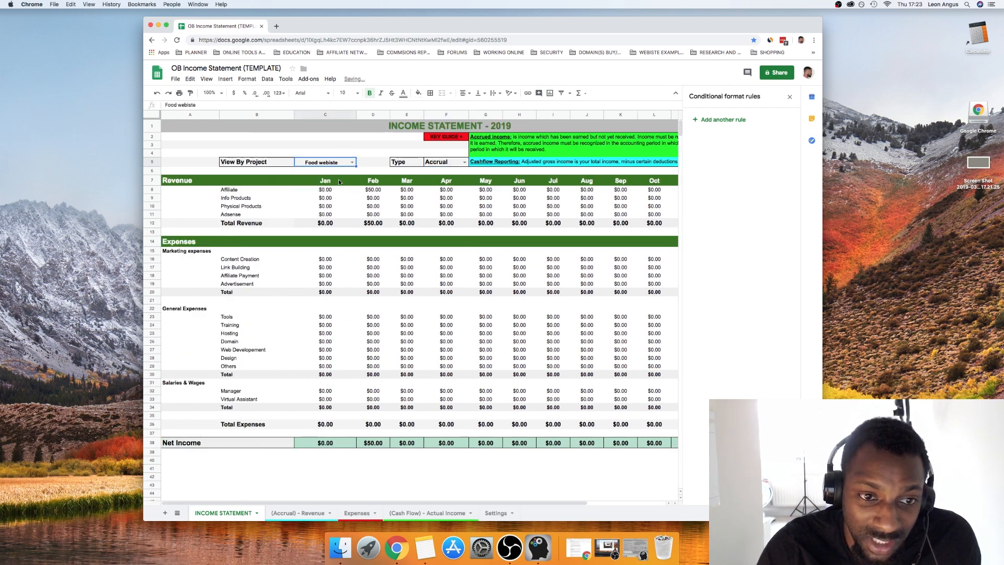
scroll(387, 216, "right", 3)
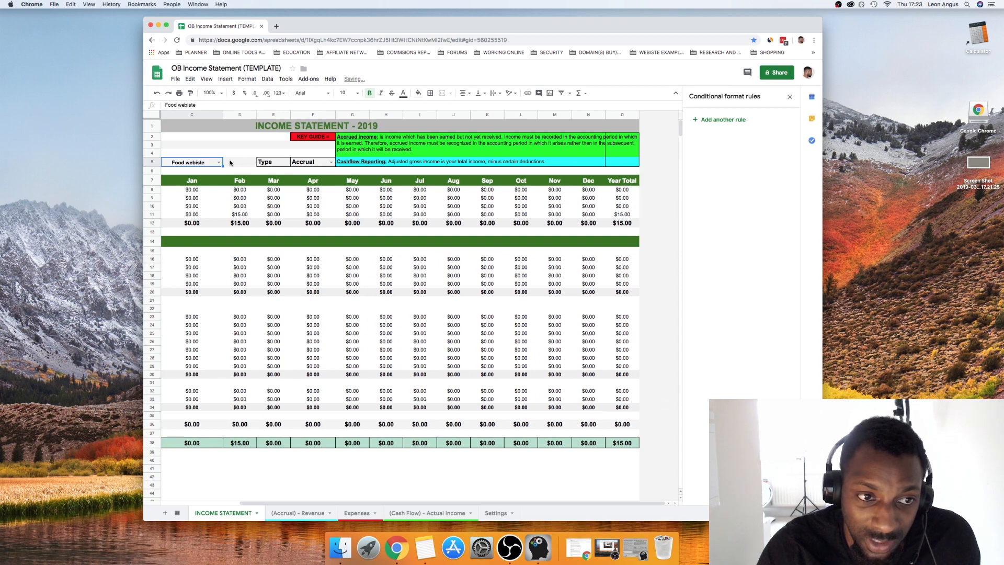
Compare the projects' monthly totals by switching View By Project to Fitness site and back to Food webiste.
double_click(220, 161)
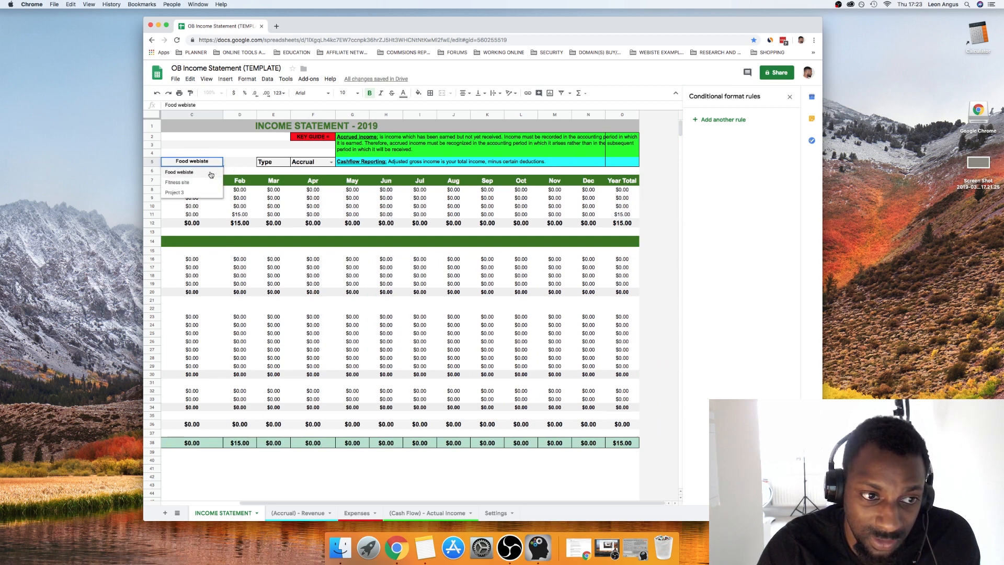
left_click(211, 174)
left_click(218, 162)
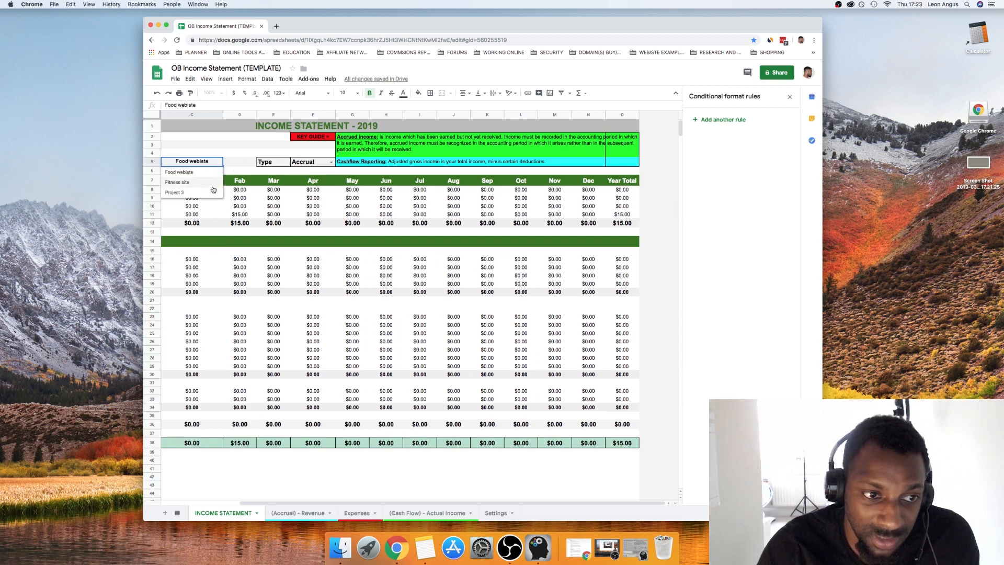
left_click(213, 182)
left_click(240, 223)
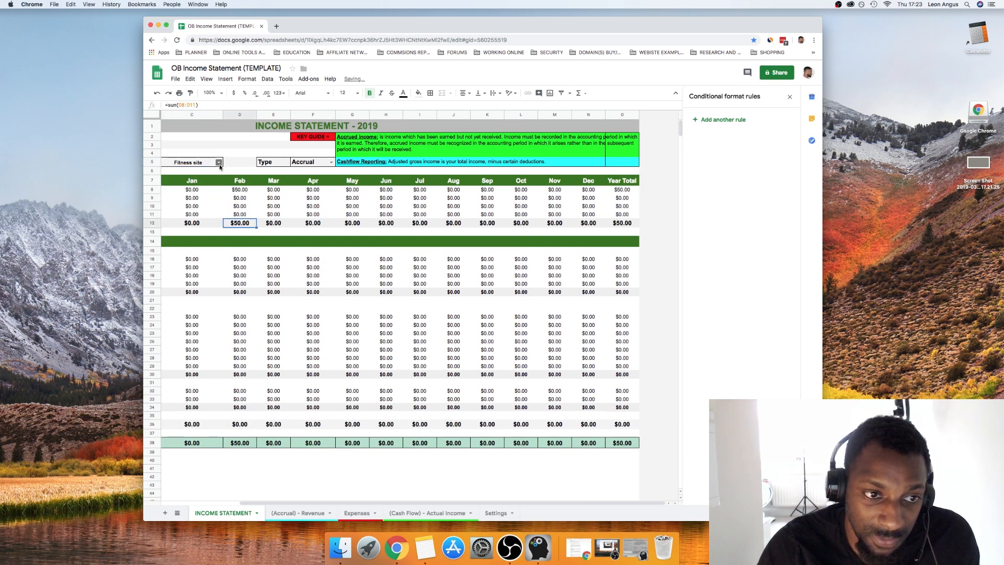
left_click(219, 162)
left_click(212, 182)
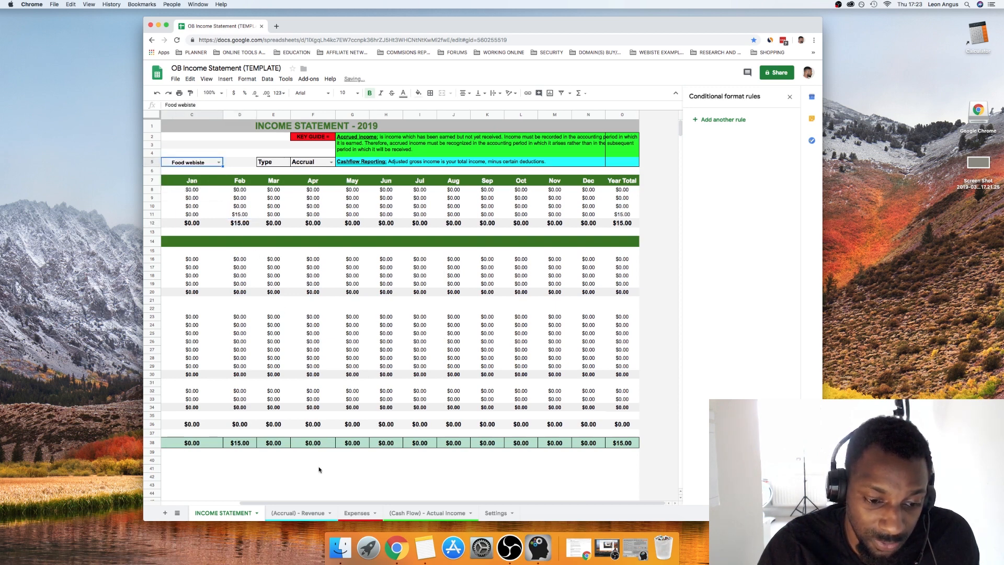
Clear the example amounts and descriptions in rows 2 and 3 of the (Accrual) - Revenue sheet.
left_click(302, 514)
left_click(479, 146)
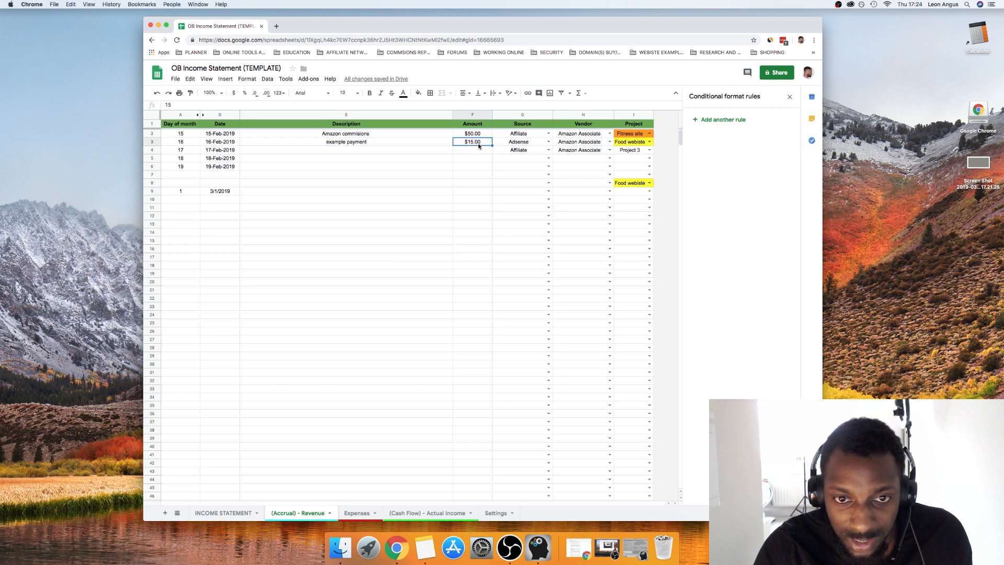
key("Delete")
left_click(476, 136)
key("Delete")
left_click(369, 136)
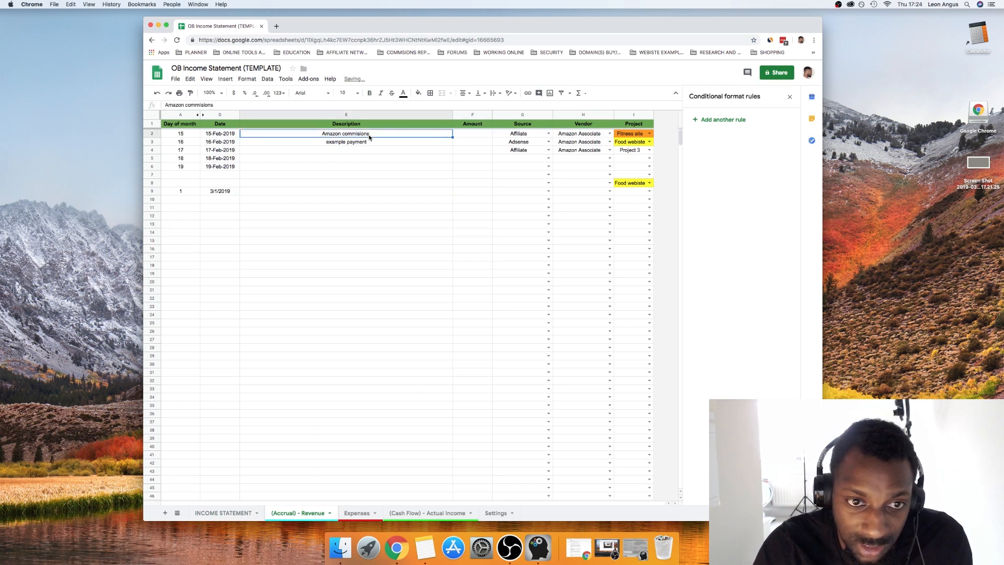
left_click_drag(369, 136, 367, 141)
key("Delete")
Delete the date in row 9 of the Date column.
left_click(233, 193)
key("Delete")
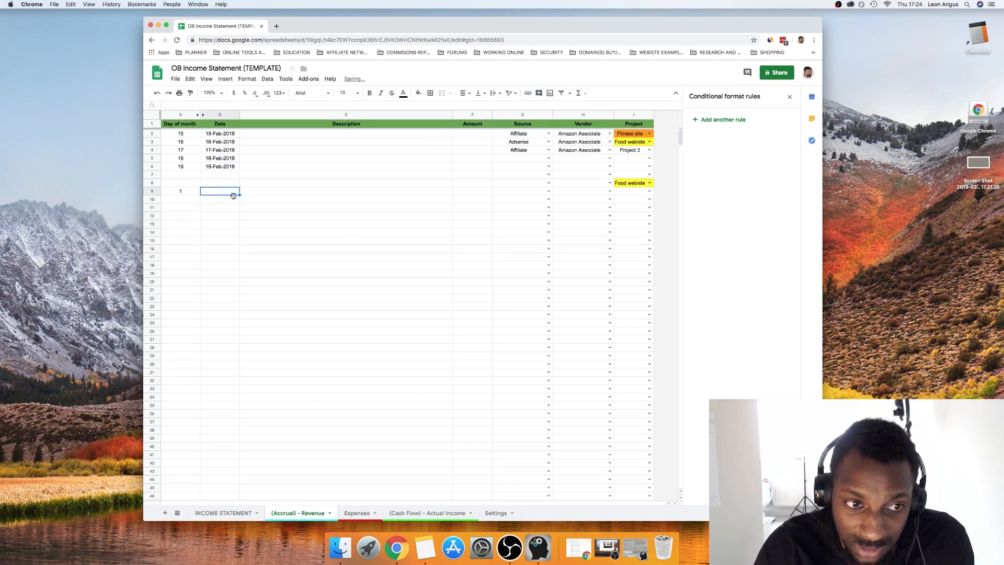
double_click(234, 194)
left_click(260, 190)
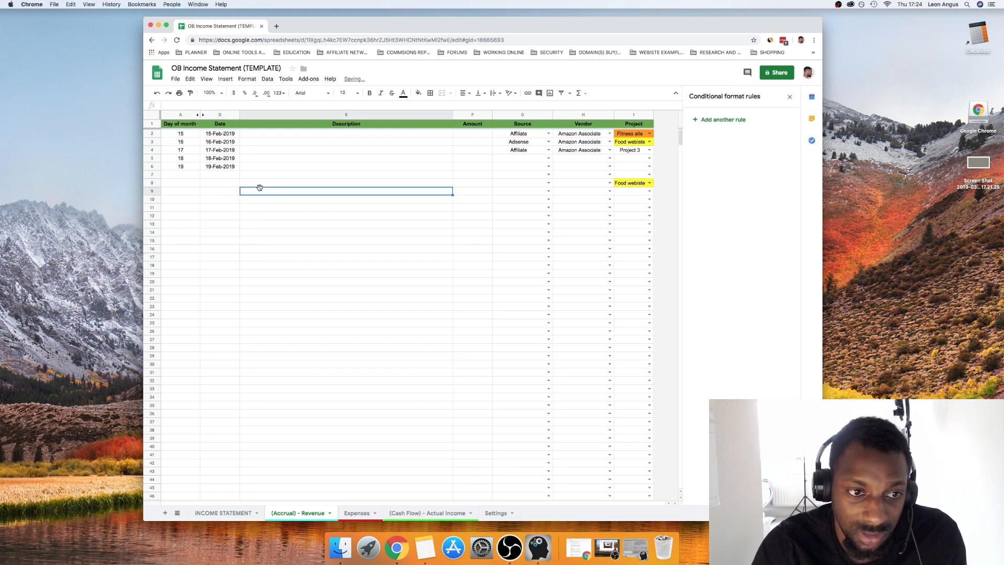
left_click(229, 184)
left_click(278, 176)
left_click(231, 175)
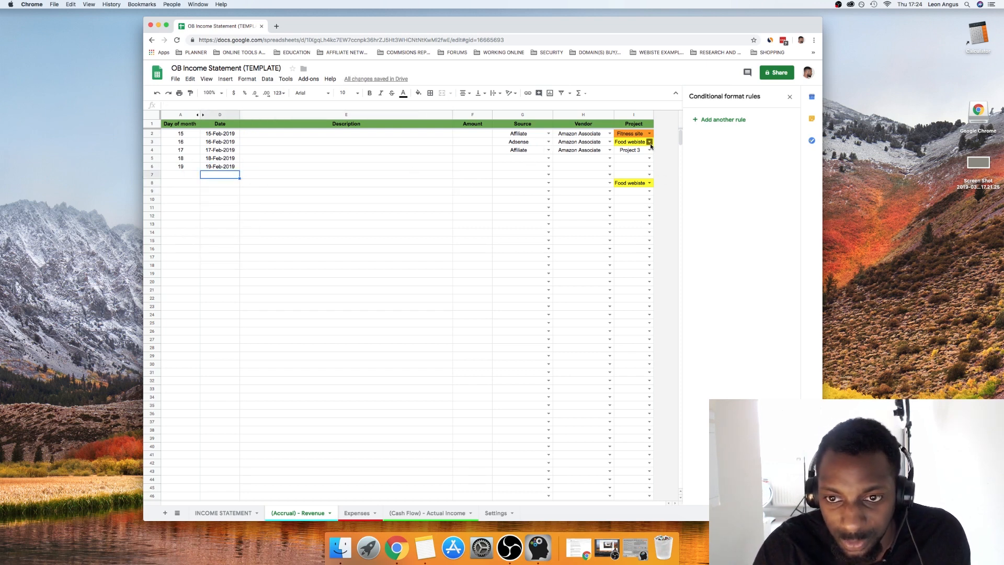
Glance at the Settings sheet, then delete the food webiste and Fitness site conditional format rules from the revenue sheet's Project column.
left_click(495, 513)
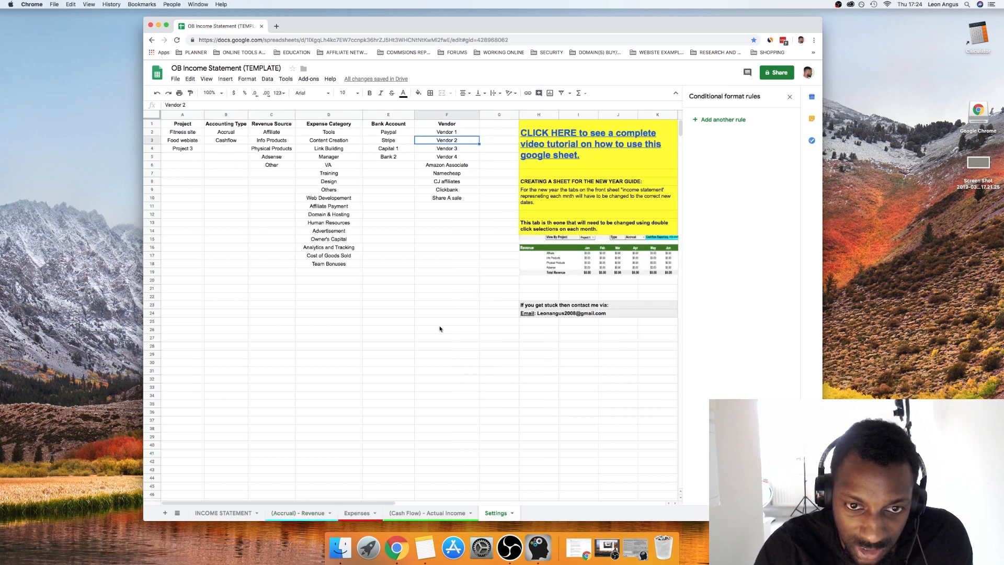
left_click(308, 513)
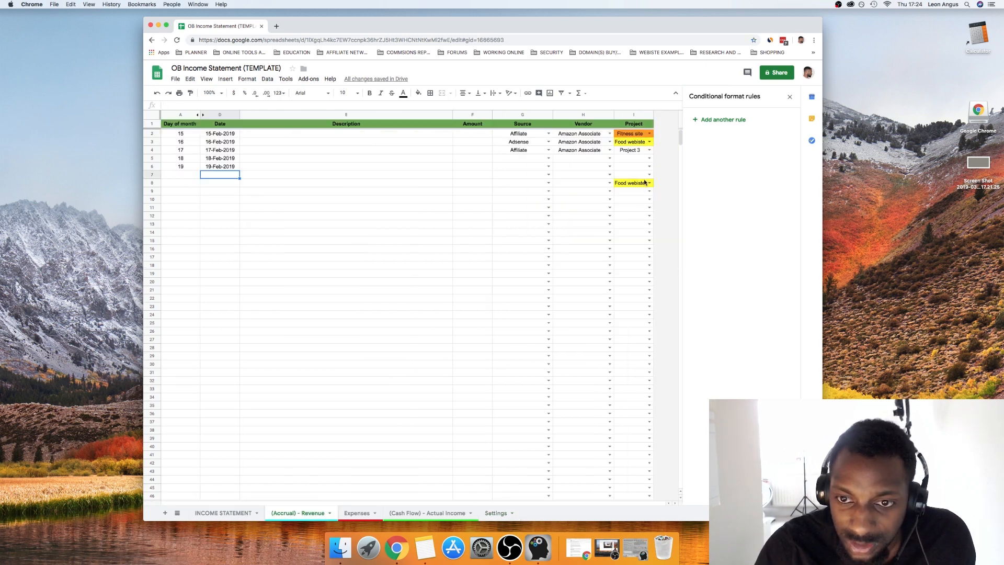
left_click(643, 181)
left_click(787, 153)
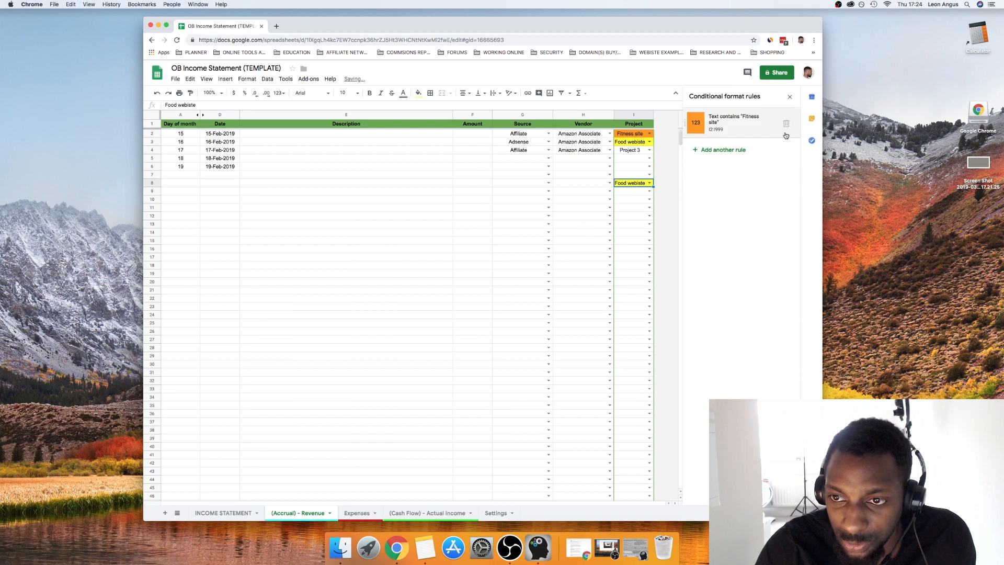
left_click(787, 125)
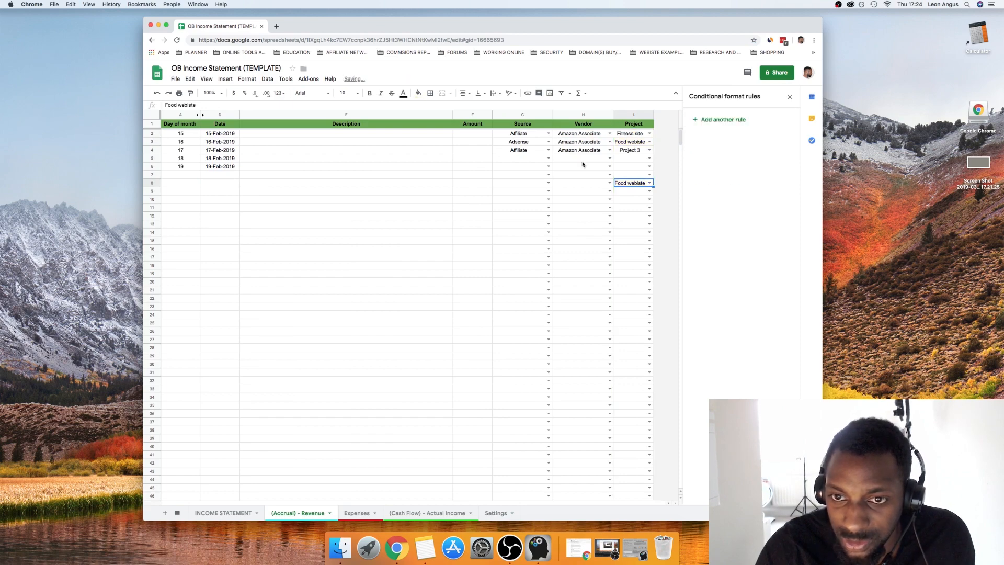
Return to the Settings sheet with the project, revenue source, expense category and vendor lists.
left_click(495, 511)
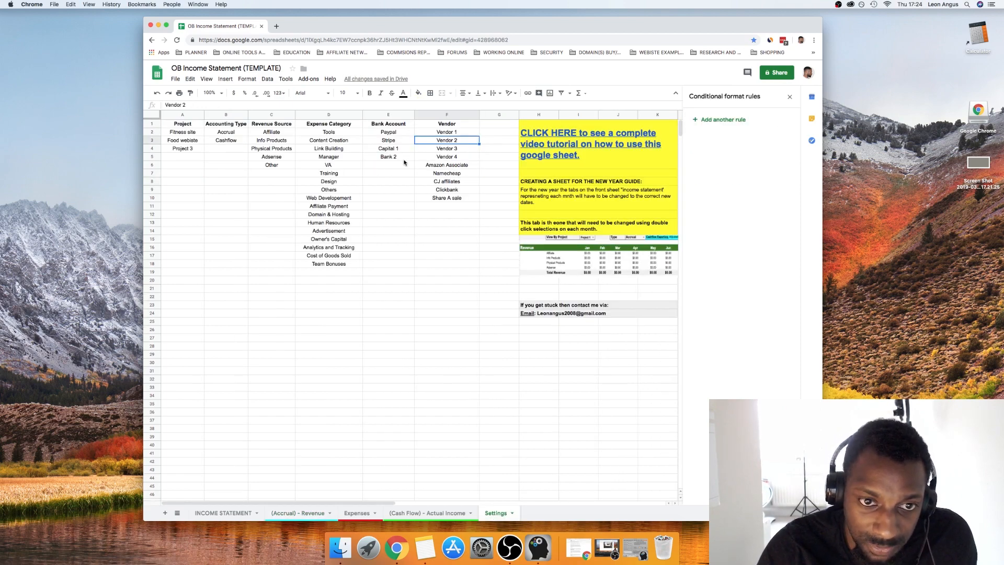